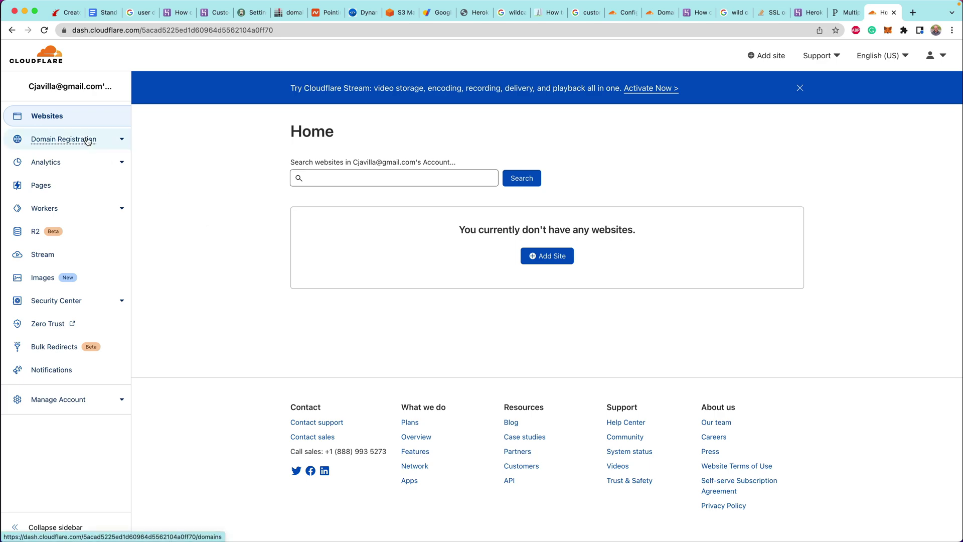
Zoom the page in and go to Domain Registration > Register Domains
key("super+equal")
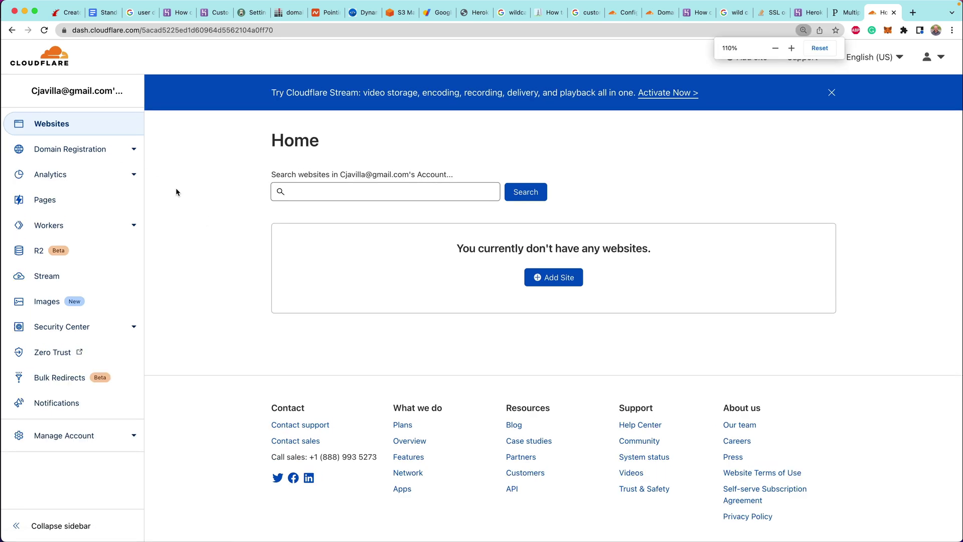
key("super+equal")
left_click(120, 164)
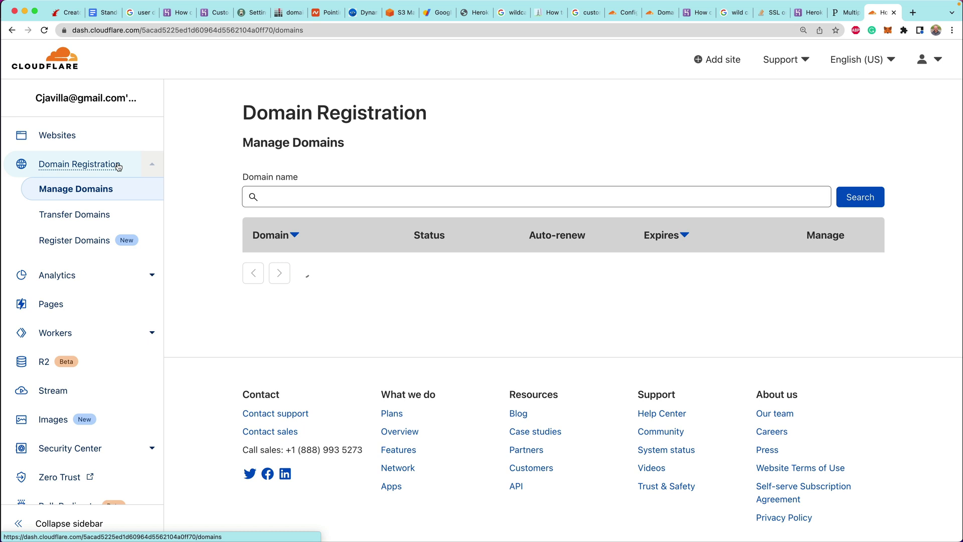
left_click(89, 243)
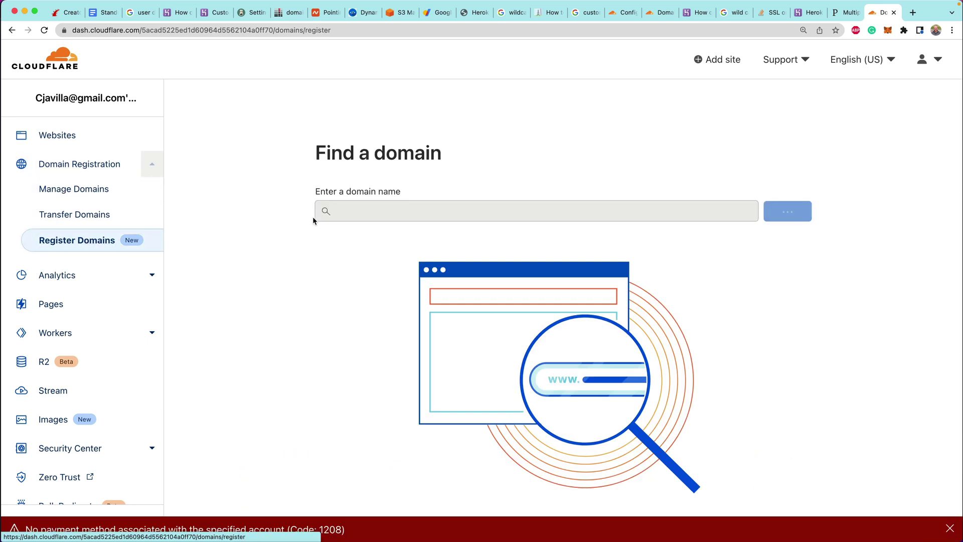
Search for 'creatorplatform' and browse the available domains and their prices
left_click(374, 214)
type("creatorp")
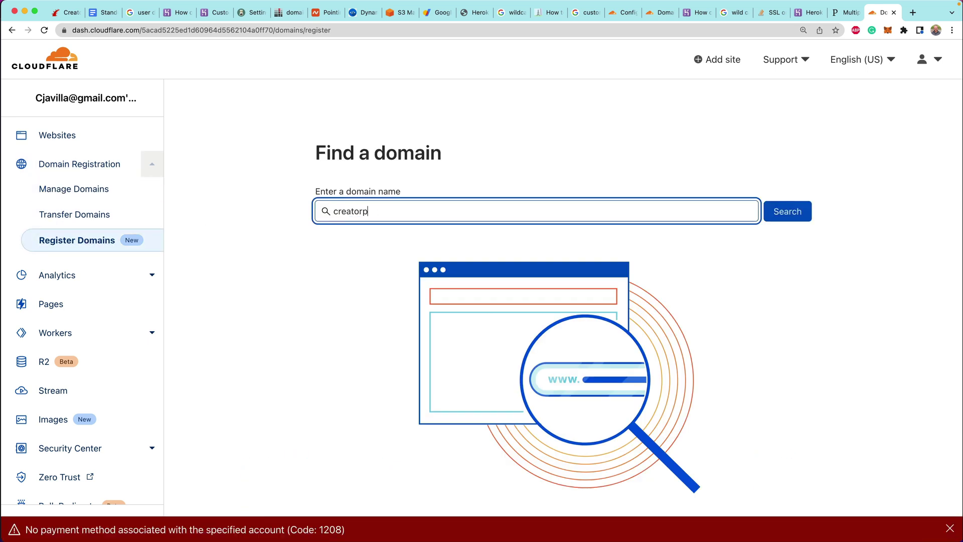
type("latform")
key("Return")
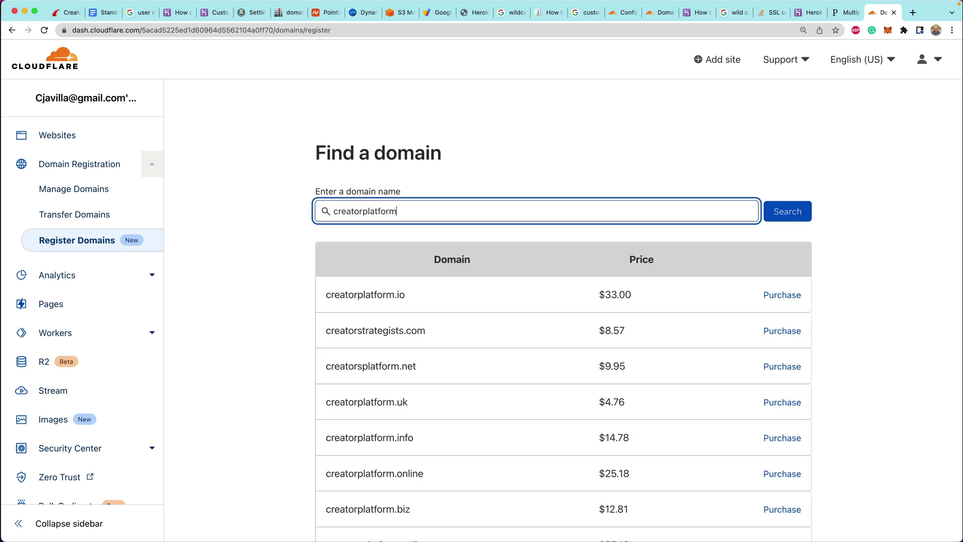
scroll(290, 254, "down", 3)
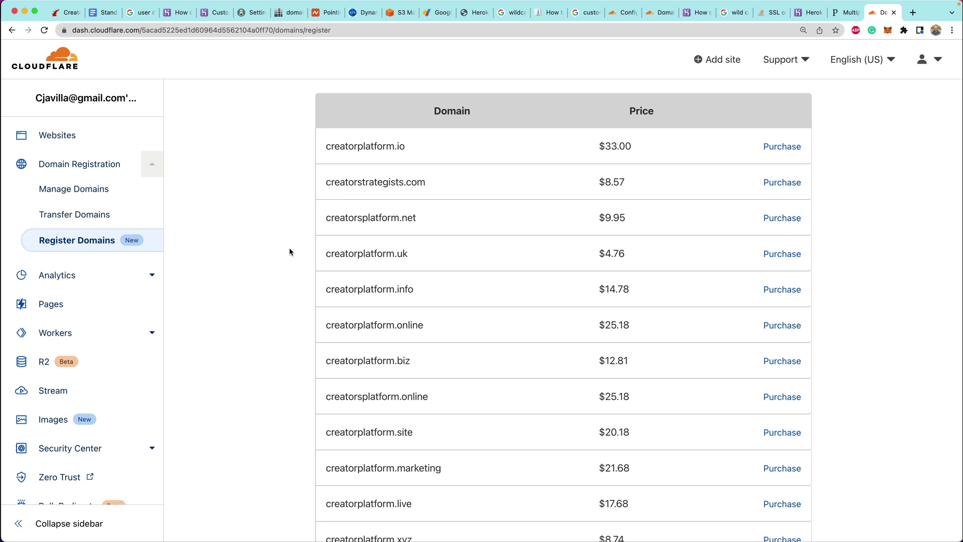
scroll(289, 248, "down", 4)
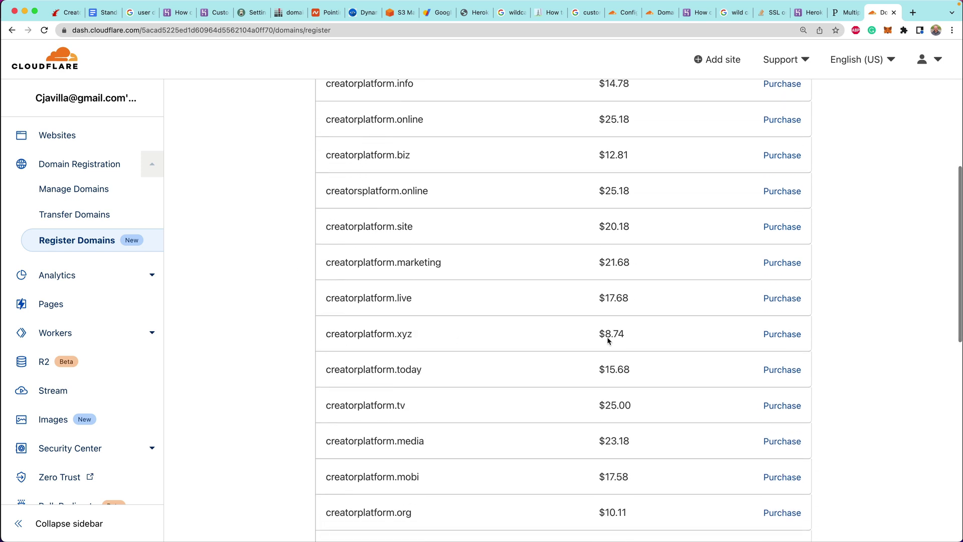
Start purchasing creatorplatform.xyz and enter the registrant's first and last name
left_click(782, 334)
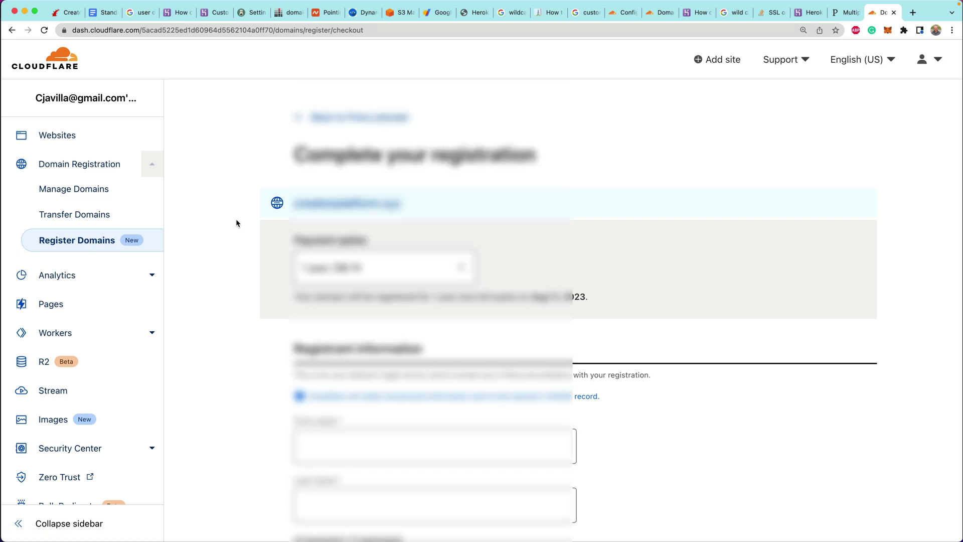
scroll(236, 221, "down", 5)
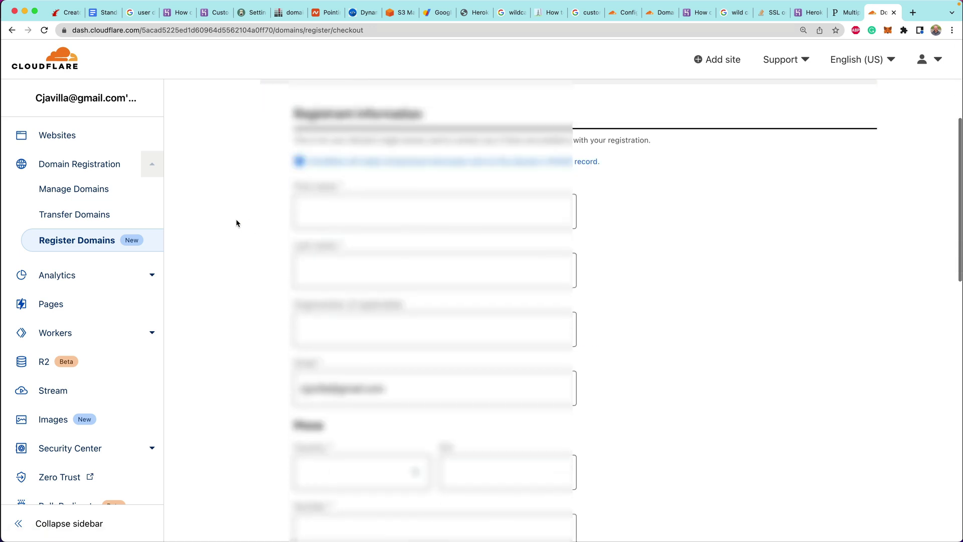
left_click(335, 211)
scroll(335, 211, "down", 3)
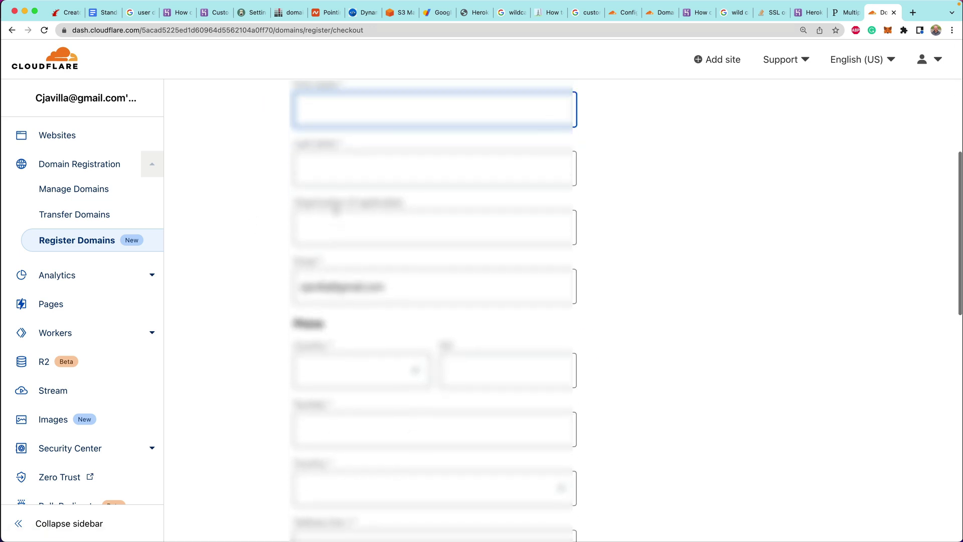
type("C")
key("Tab")
type("Jvi")
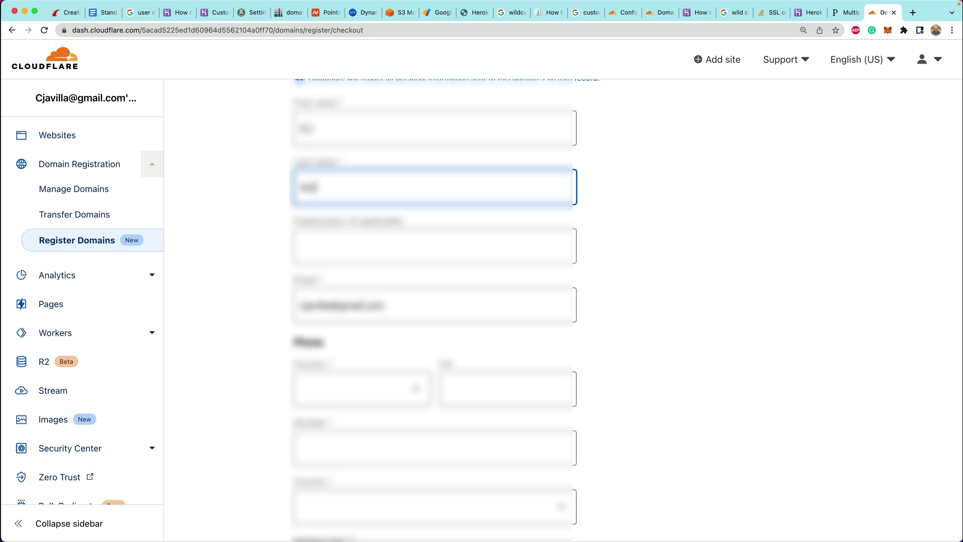
type("la")
key("Tab")
key("Tab")
key("Tab")
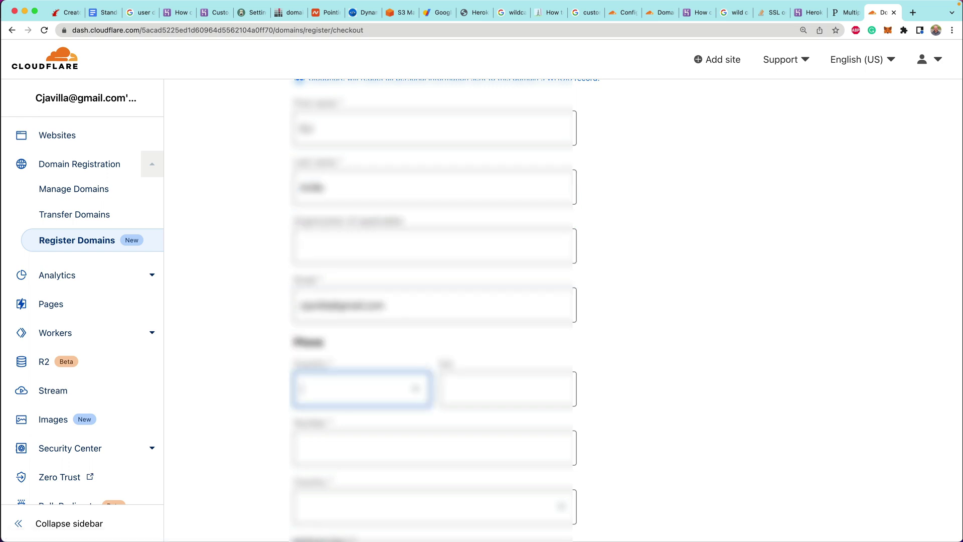
Set the phone country to United States and enter the registrant's phone number
type("unite")
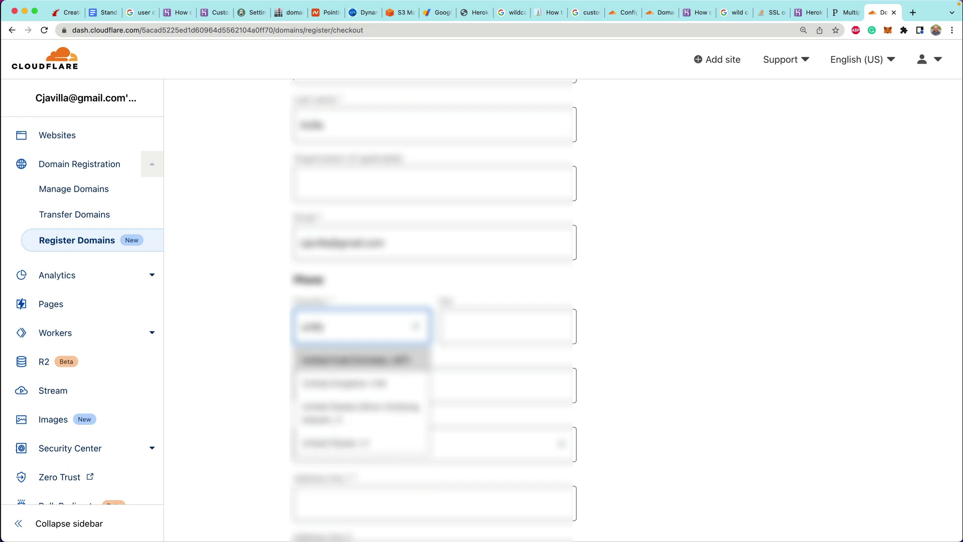
key("Down")
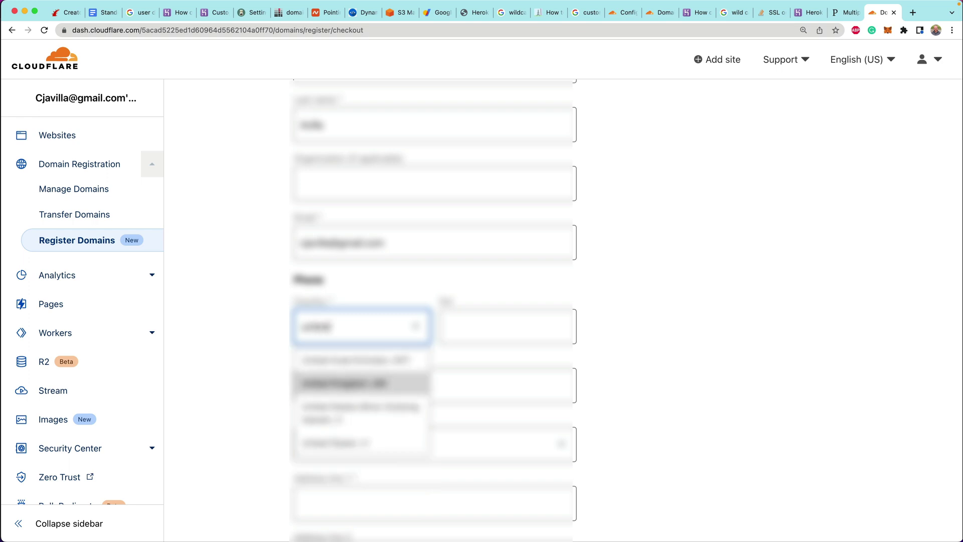
key("Down")
key("Down")
key("Return")
key("Tab")
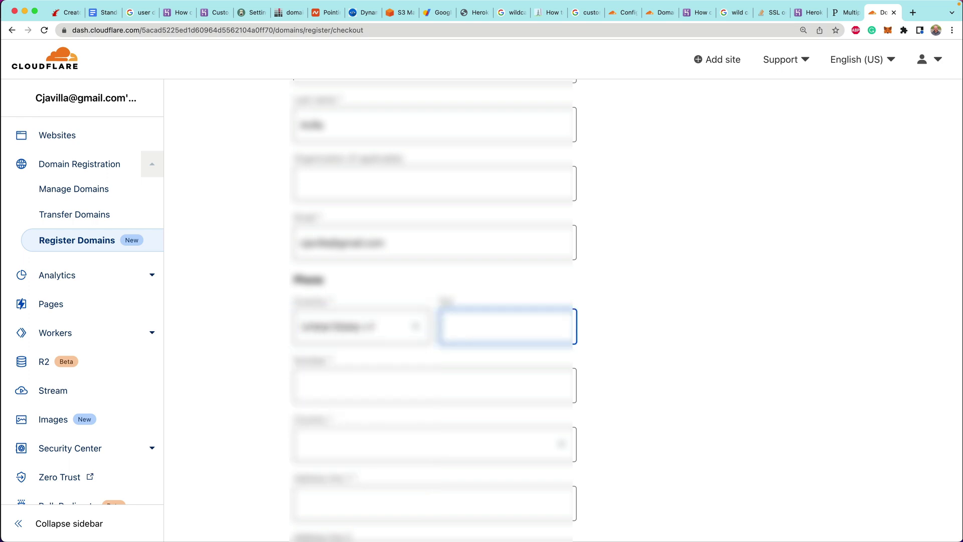
scroll(332, 240, "down", 2)
left_click(336, 371)
scroll(224, 284, "down", 3)
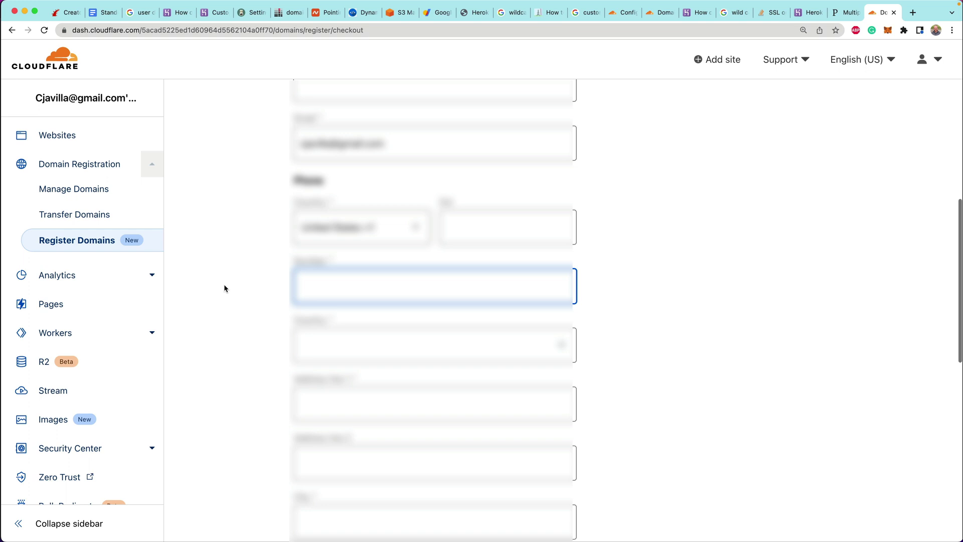
type("+1.5555555")
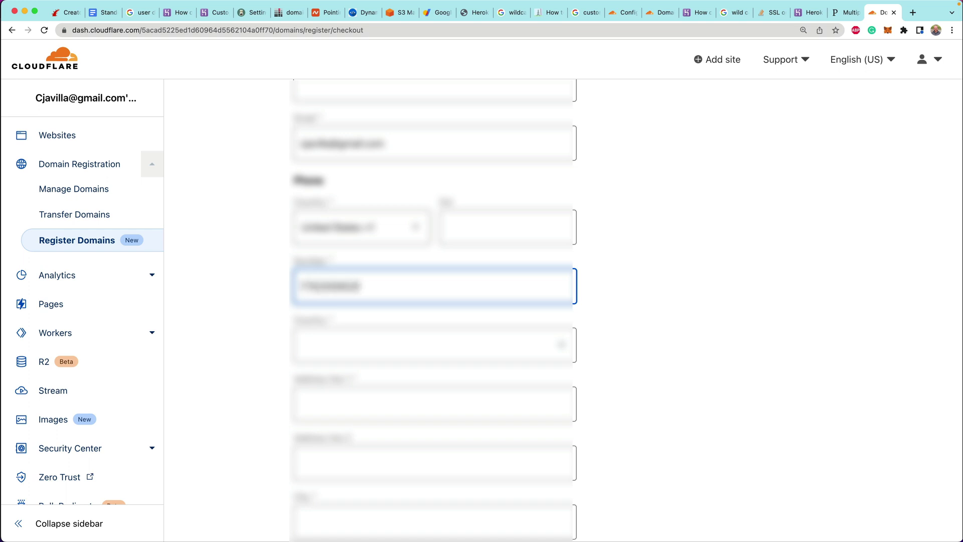
key("Tab")
Choose United States as the registrant's country
type("united states")
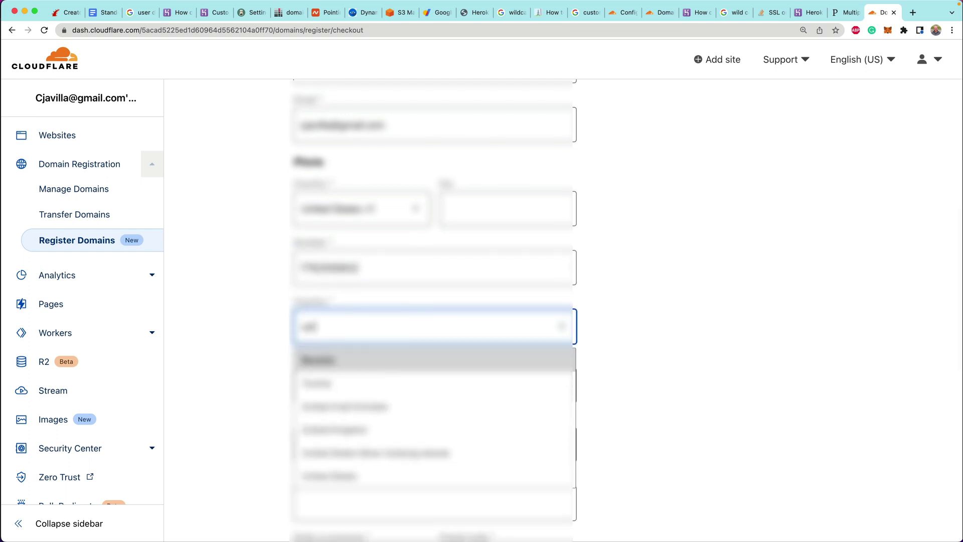
key("Return")
key("BackSpace")
key("BackSpace")
key("BackSpace")
key("BackSpace")
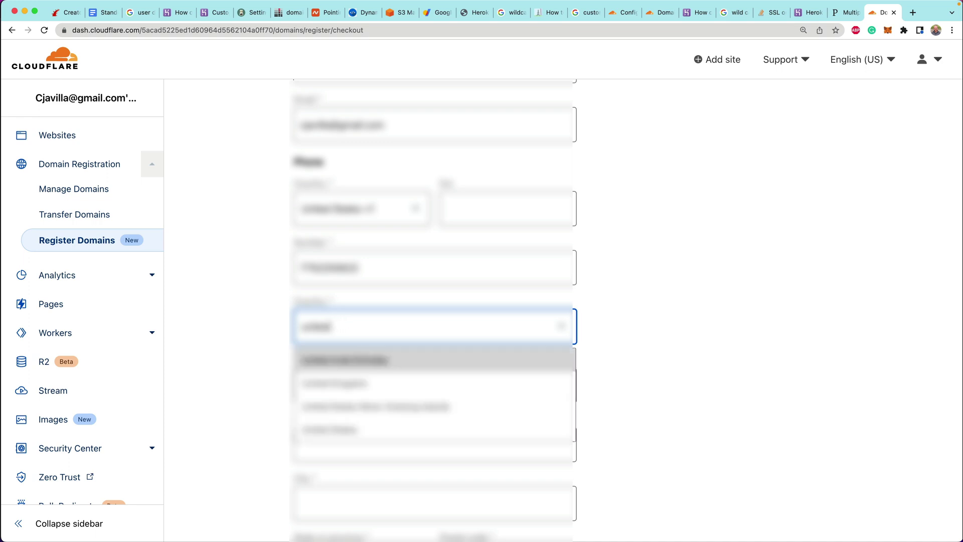
key("Up")
key("Return")
Enter the registrant's street address and city
scroll(259, 343, "down", 3)
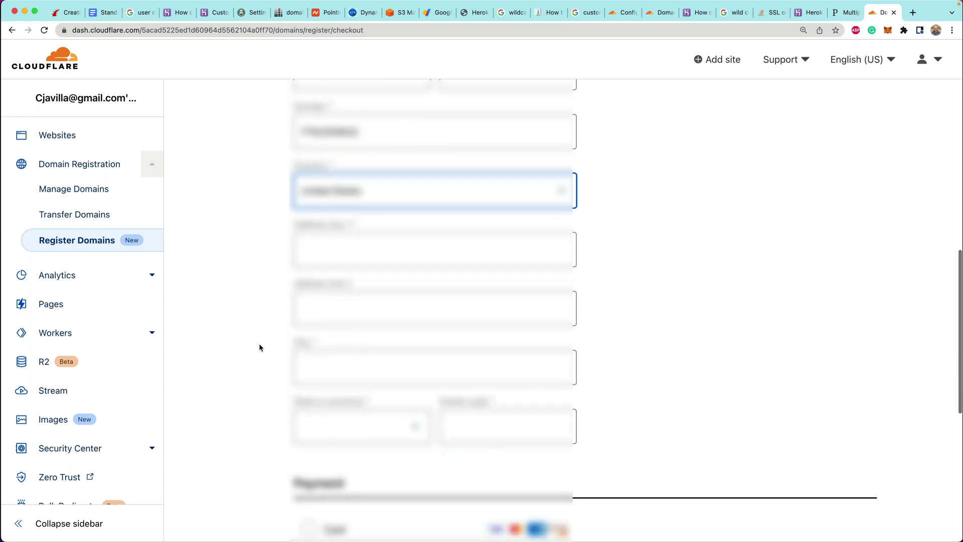
left_click(339, 249)
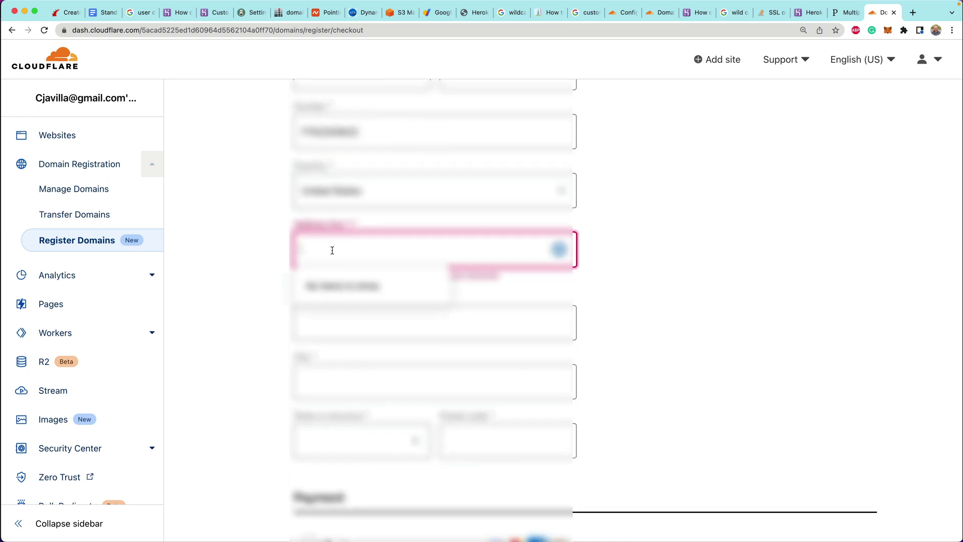
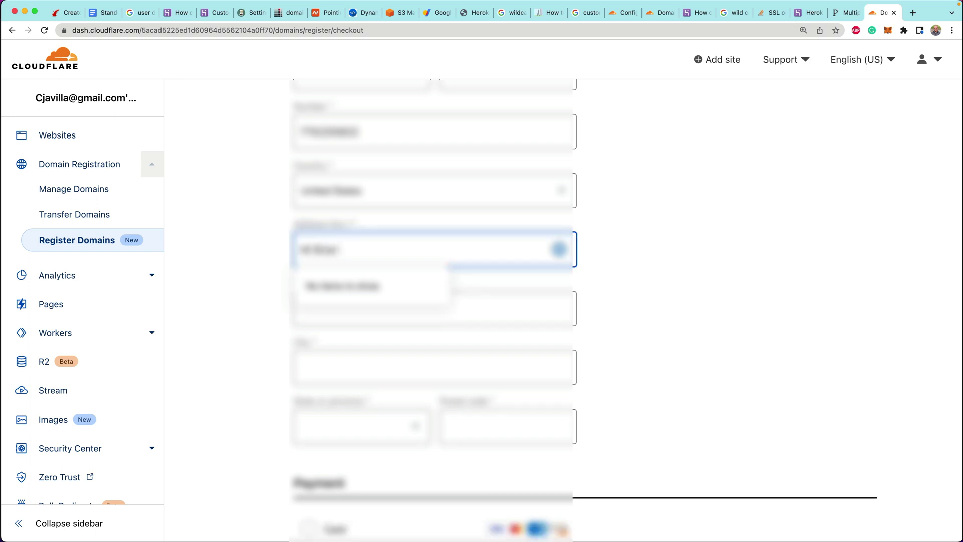
key("Tab")
Set the state to New Hampshire and fill in the postal code
key("Tab")
type("Aust")
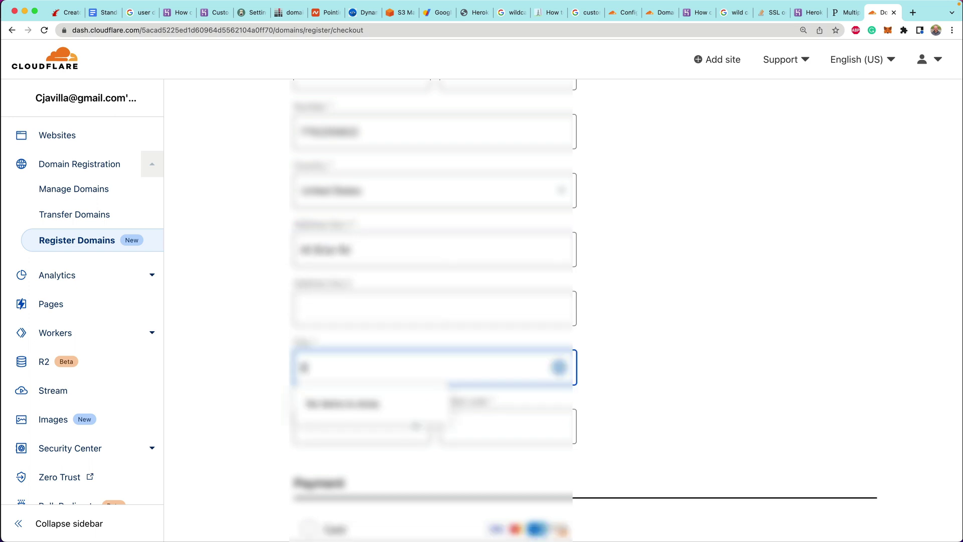
key("Down")
key("Return")
key("Tab")
type("nn")
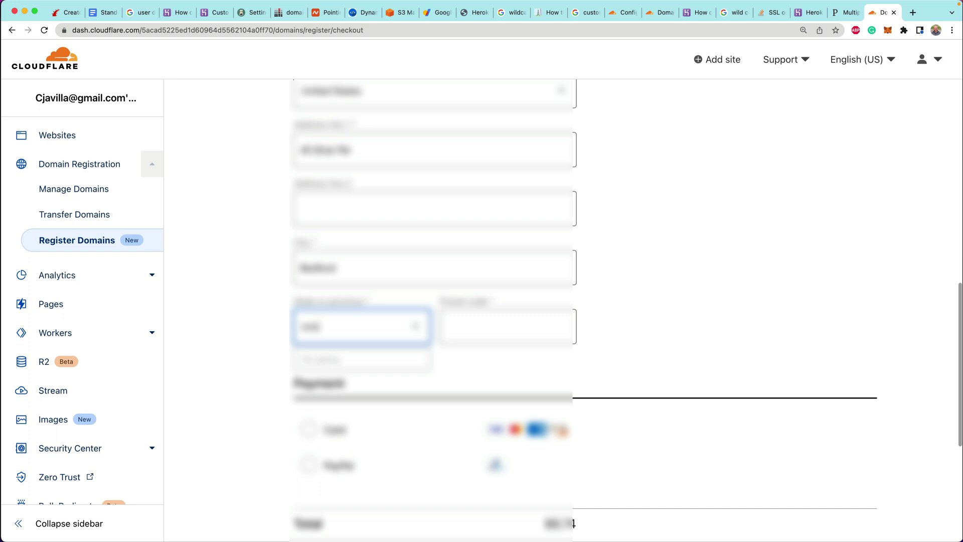
key("BackSpace")
type("ew")
key("Return")
key("Tab")
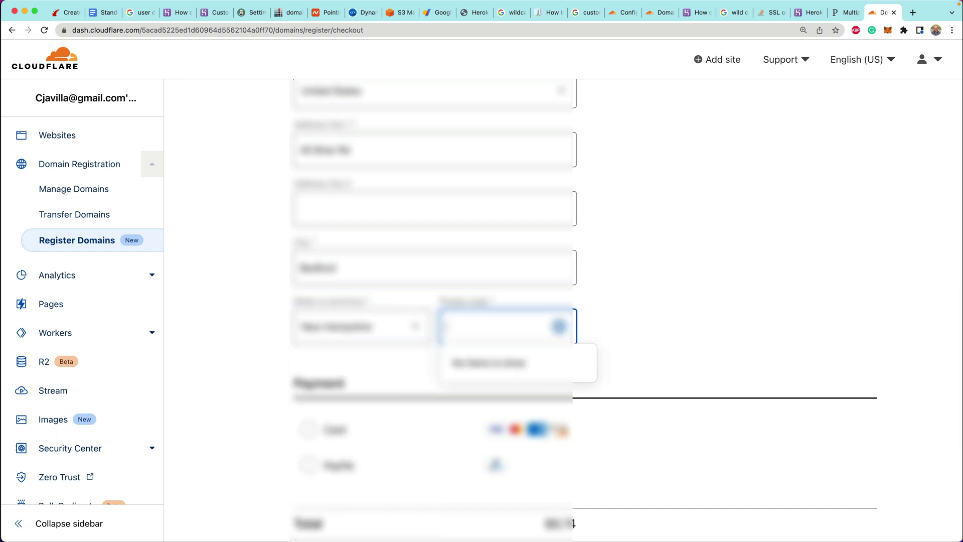
type("03110")
Choose card payment and focus the card number field
left_click(231, 237)
scroll(232, 237, "down", 5)
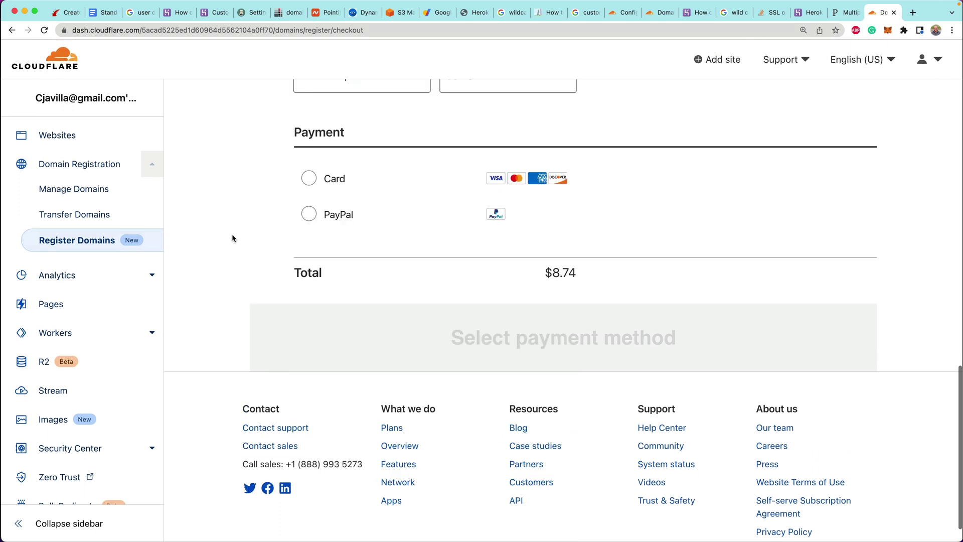
left_click(307, 179)
scroll(231, 291, "down", 2)
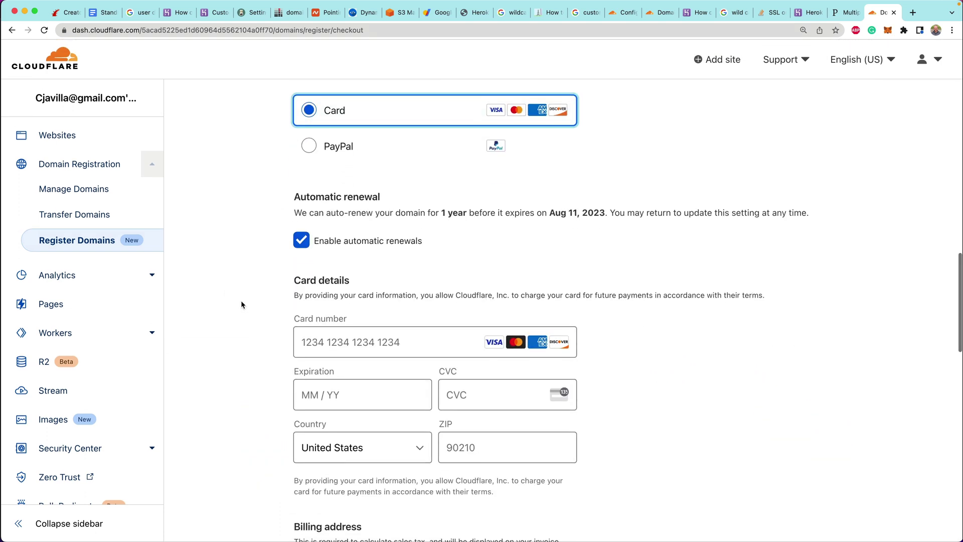
left_click(334, 352)
scroll(260, 316, "down", 2)
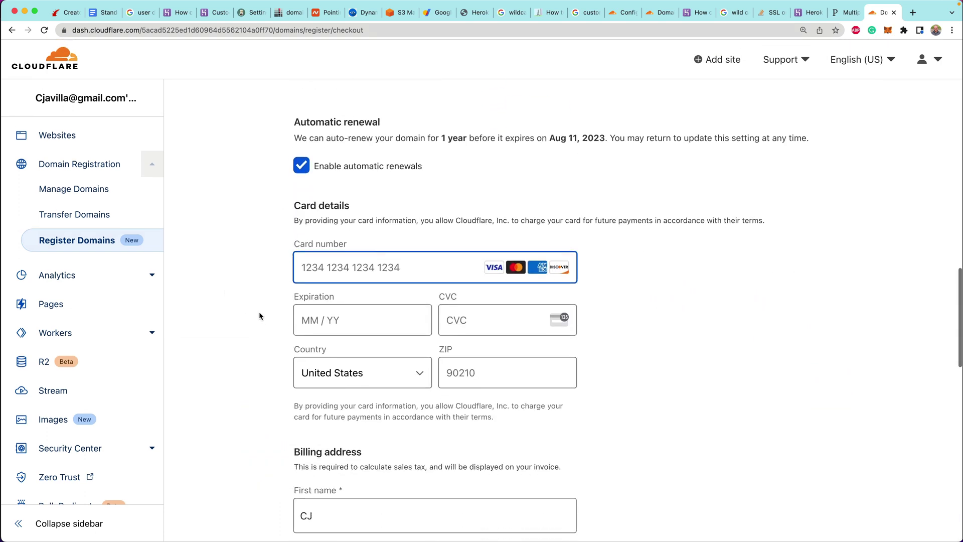
scroll(260, 315, "down", 3)
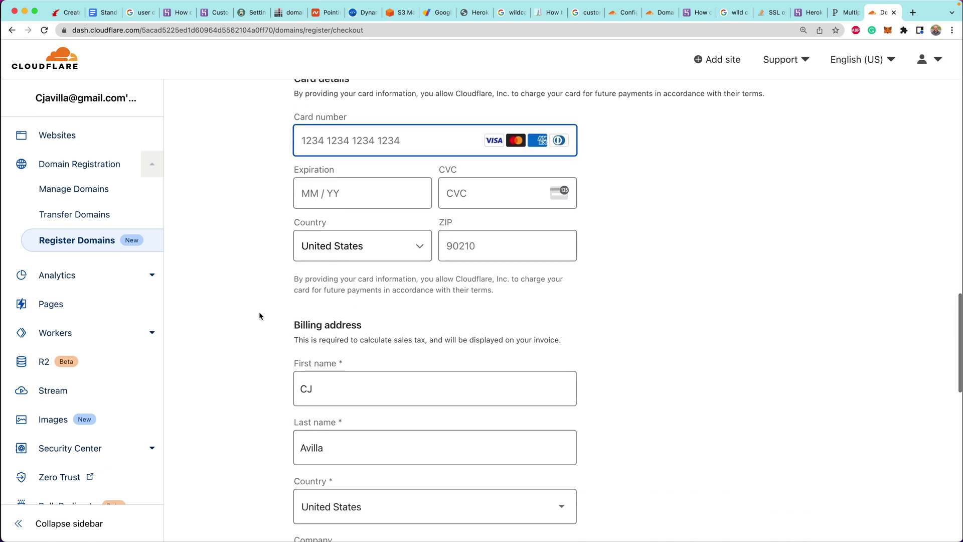
scroll(260, 315, "up", 2)
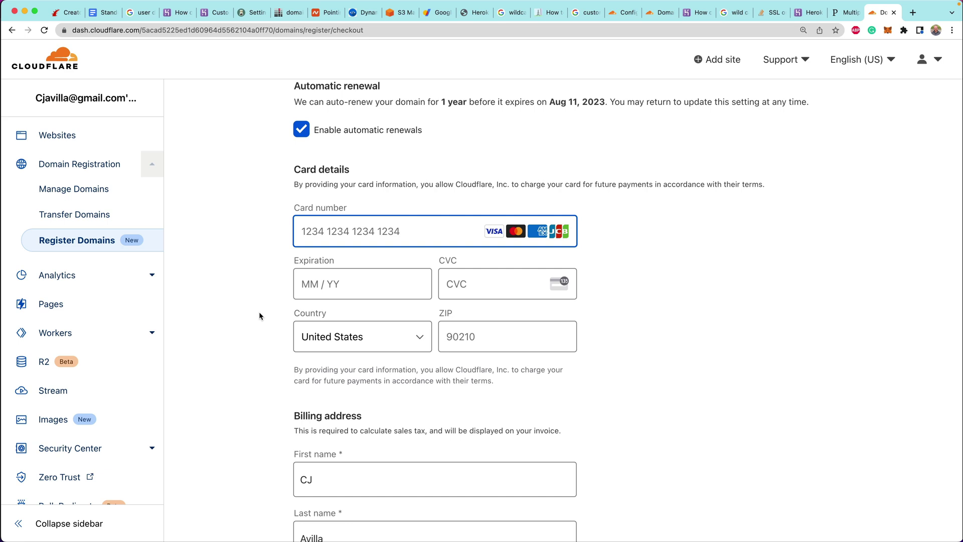
Inspect the Card number label's markup, scrolling up through its parent divs
right_click(332, 208)
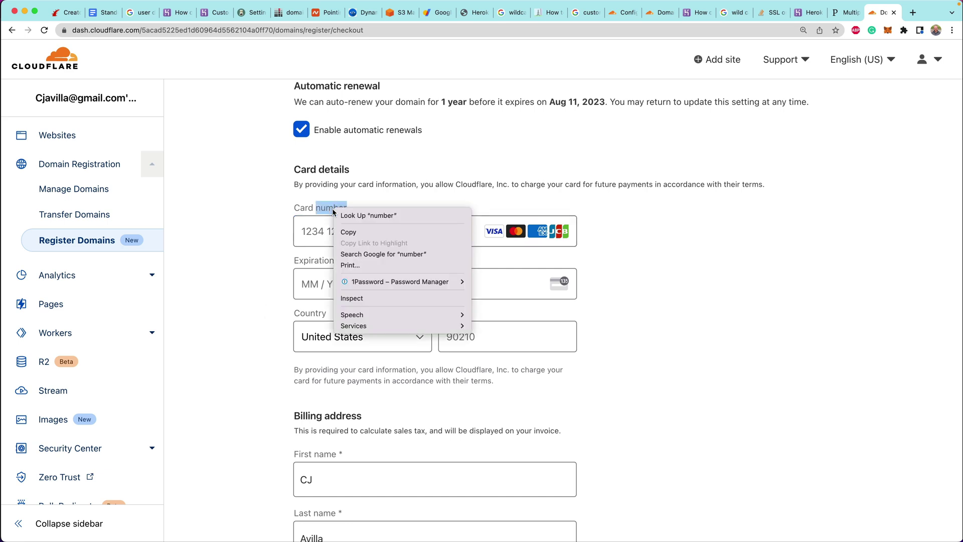
left_click(380, 298)
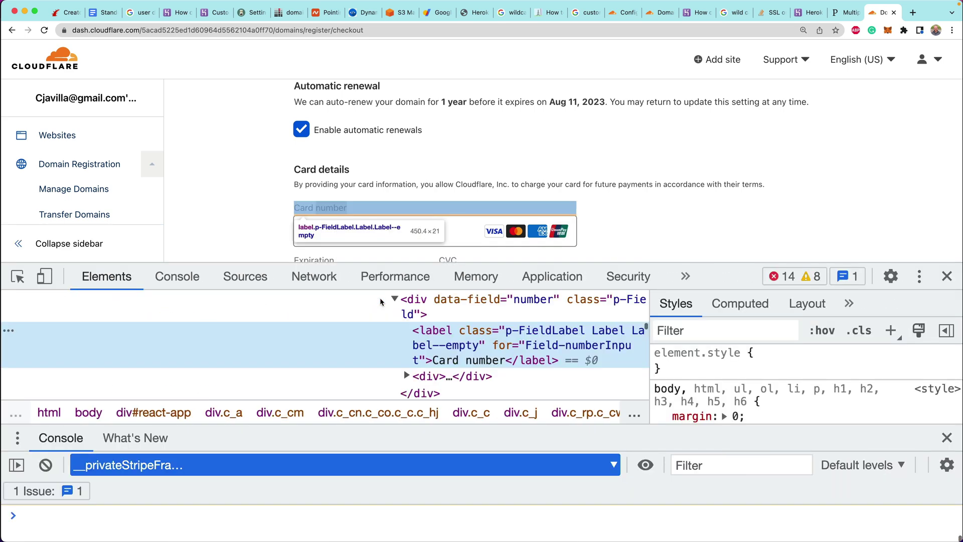
scroll(495, 350, "up", 5)
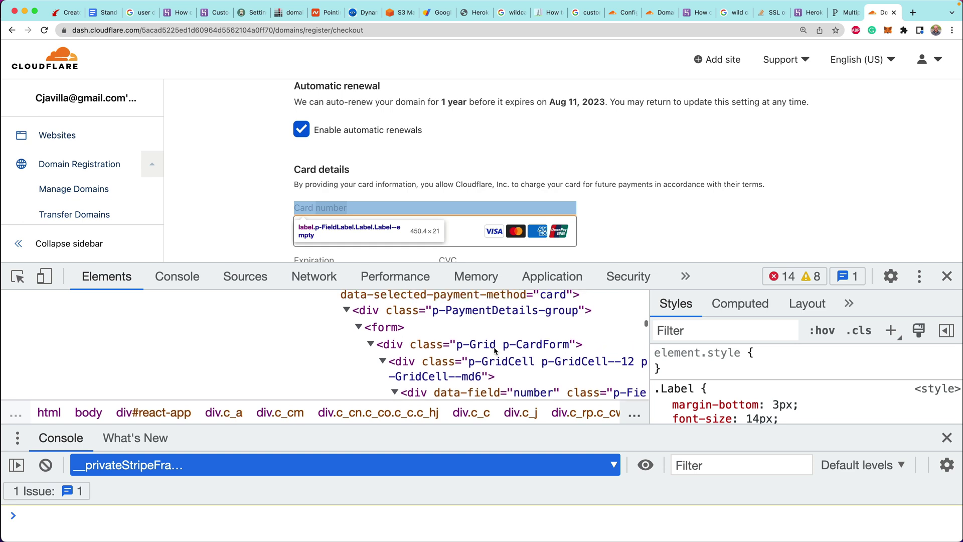
scroll(425, 342, "up", 4)
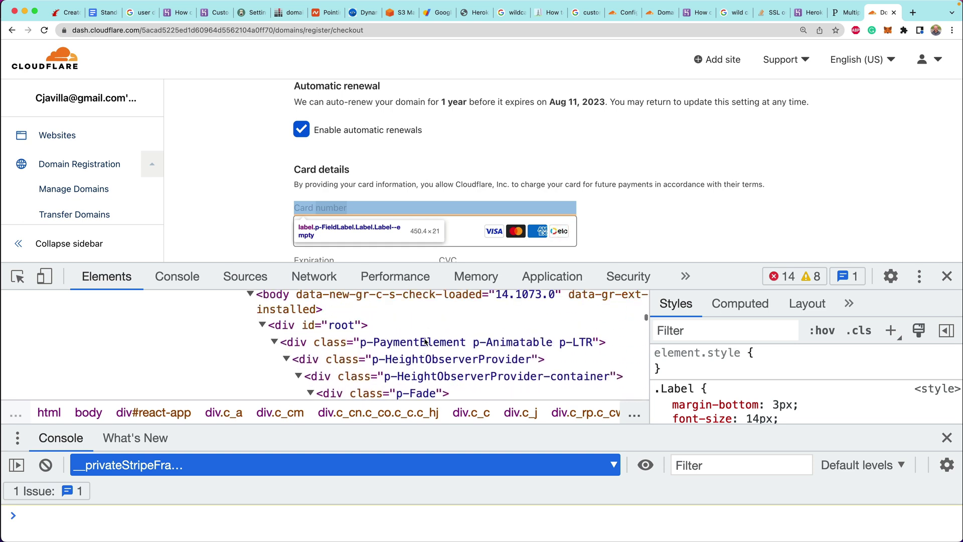
scroll(381, 346, "up", 5)
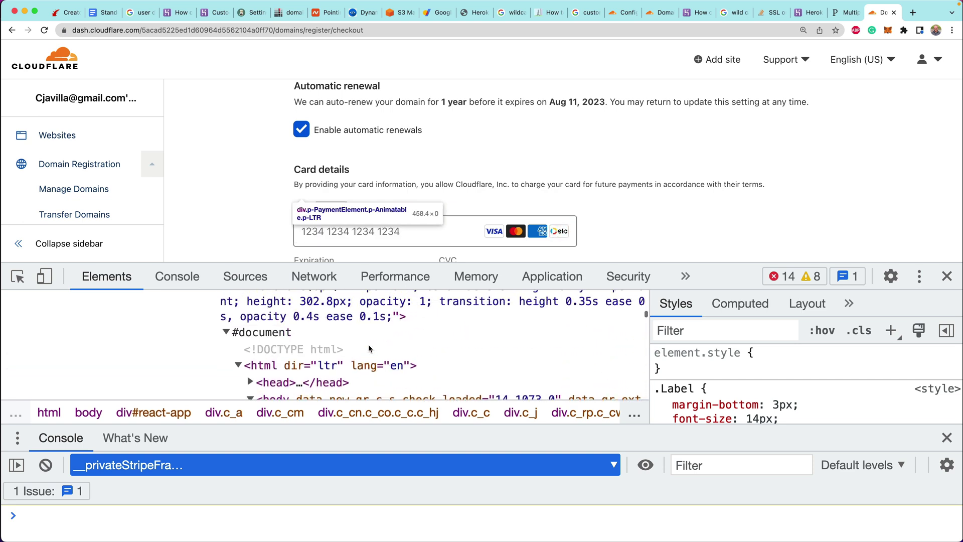
scroll(369, 348, "down", 3)
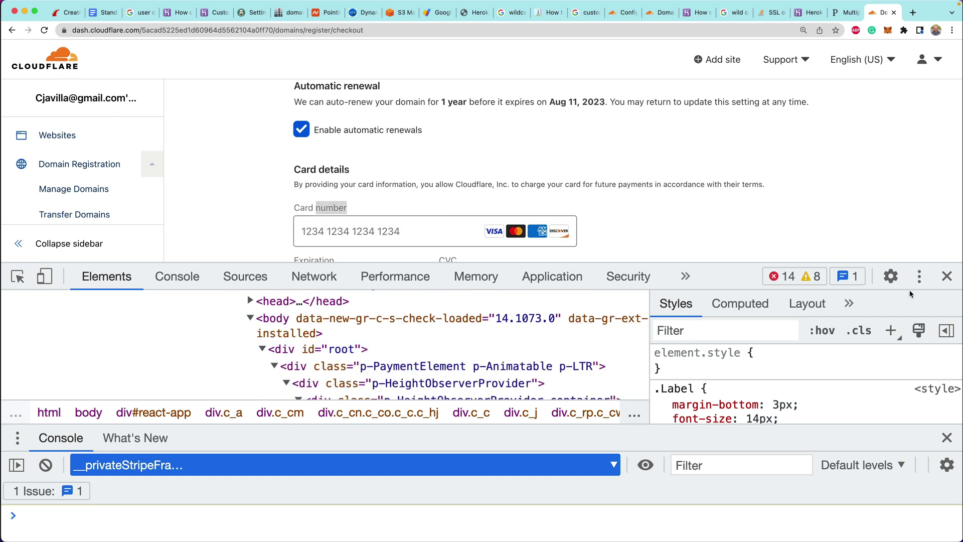
Close DevTools and enter the card number, expiry, security code and ZIP
left_click(946, 276)
left_click(355, 238)
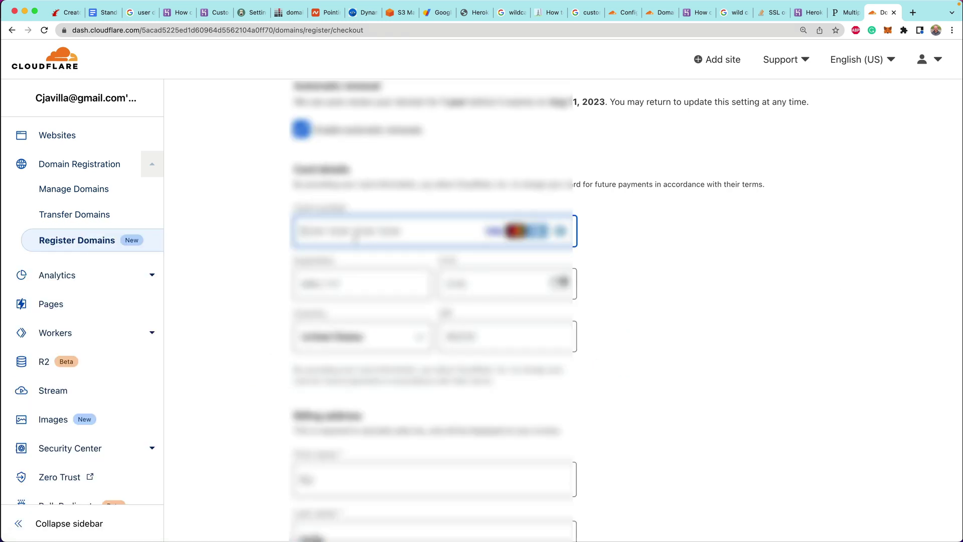
type("424242424242")
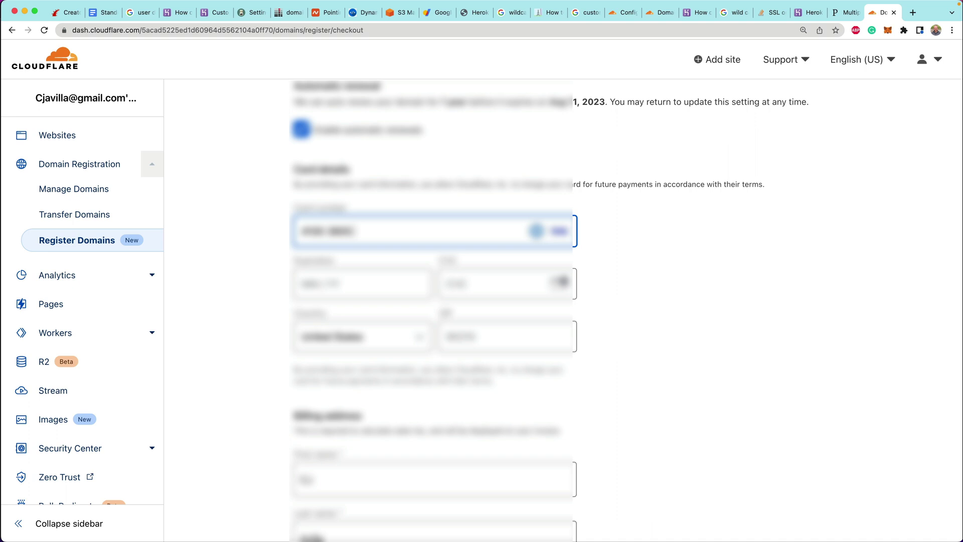
type("42421")
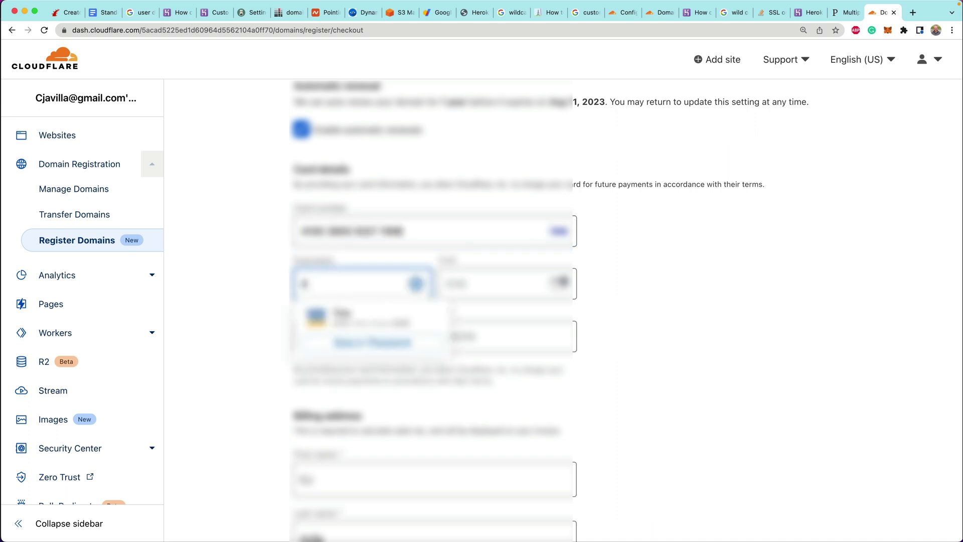
type("224")
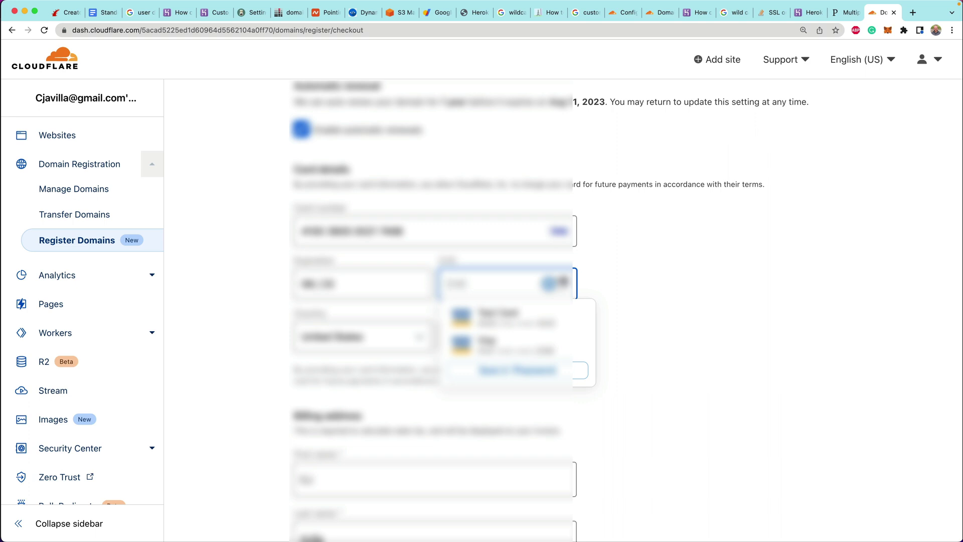
type("4242")
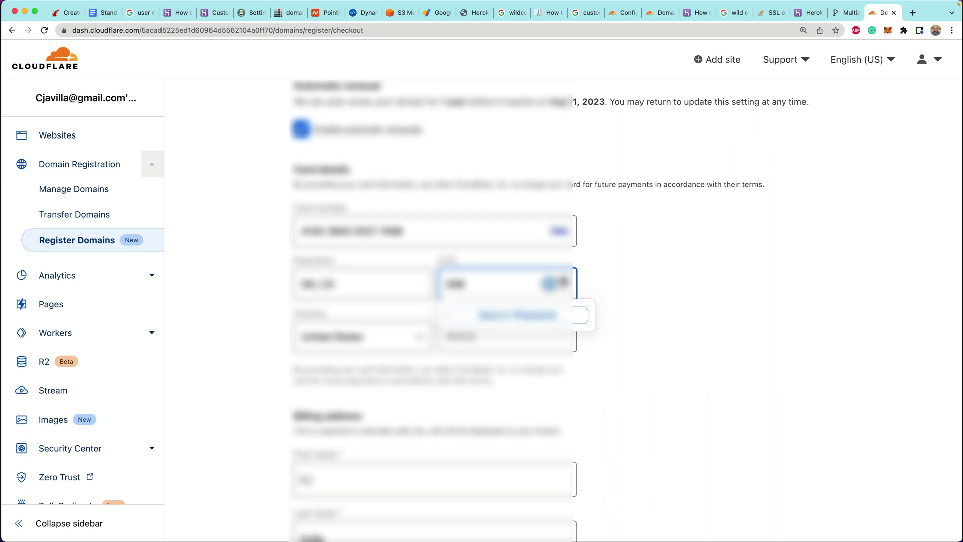
type("4242")
left_click(238, 345)
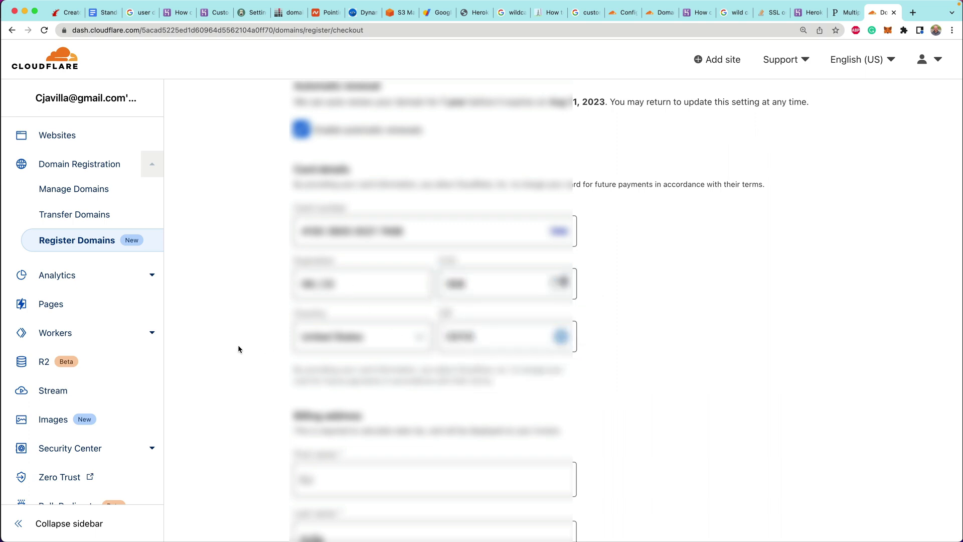
scroll(238, 344, "down", 10)
Fill in the billing address line and city, then verify the address
left_click(336, 161)
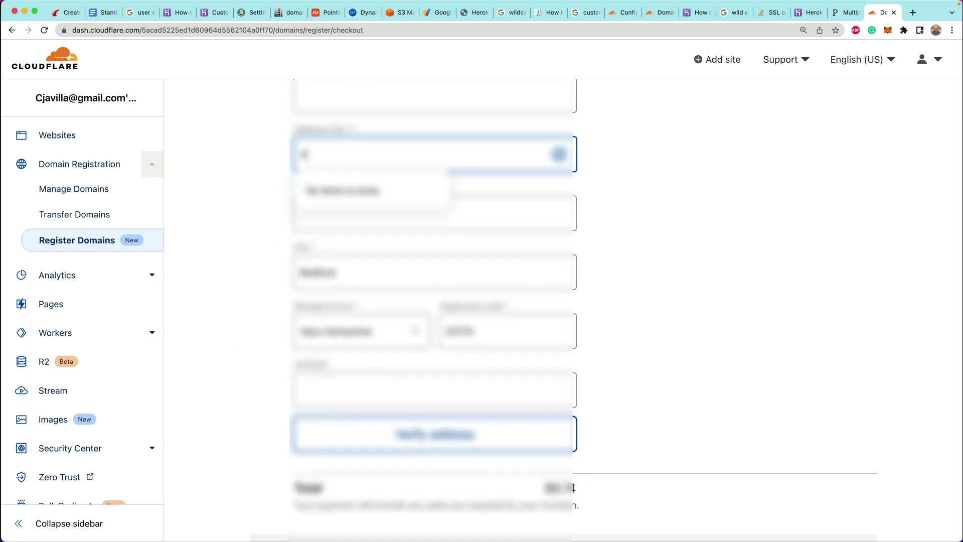
key("Tab")
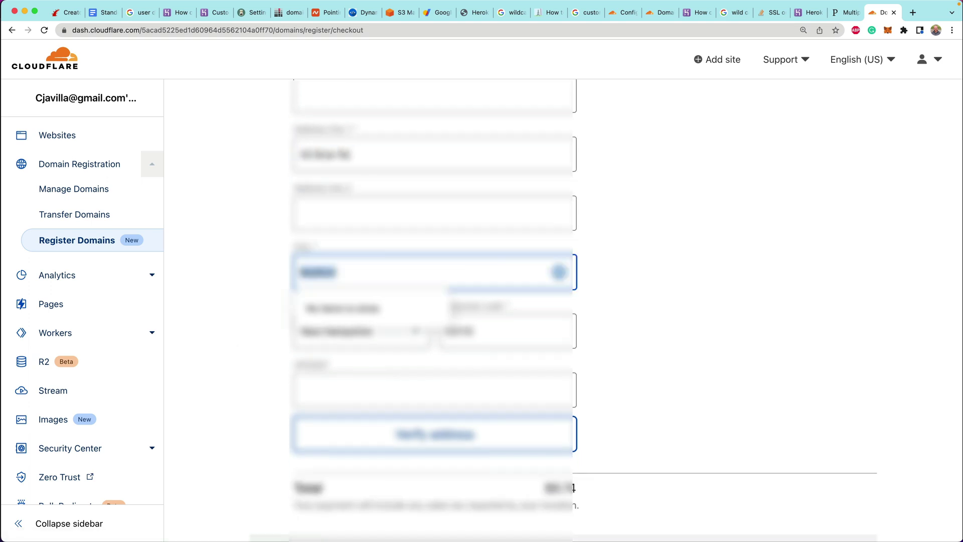
left_click(267, 390)
scroll(463, 324, "down", 3)
left_click(463, 324)
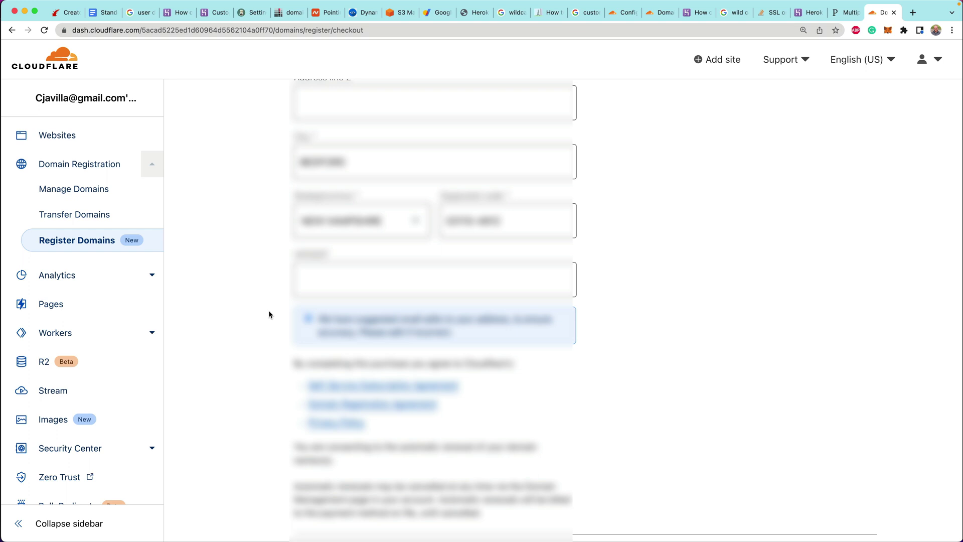
scroll(269, 311, "down", 4)
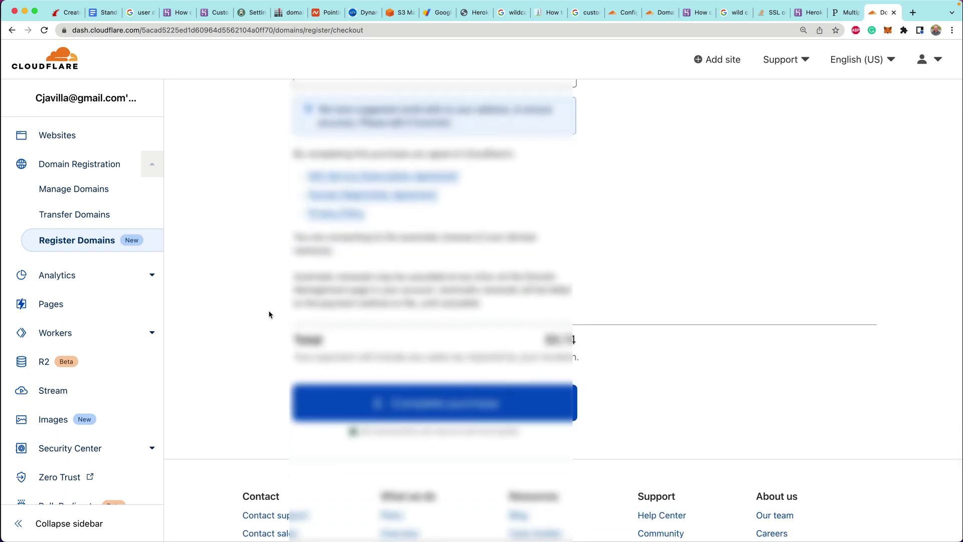
Complete the purchase of creatorplatform.xyz
left_click(433, 402)
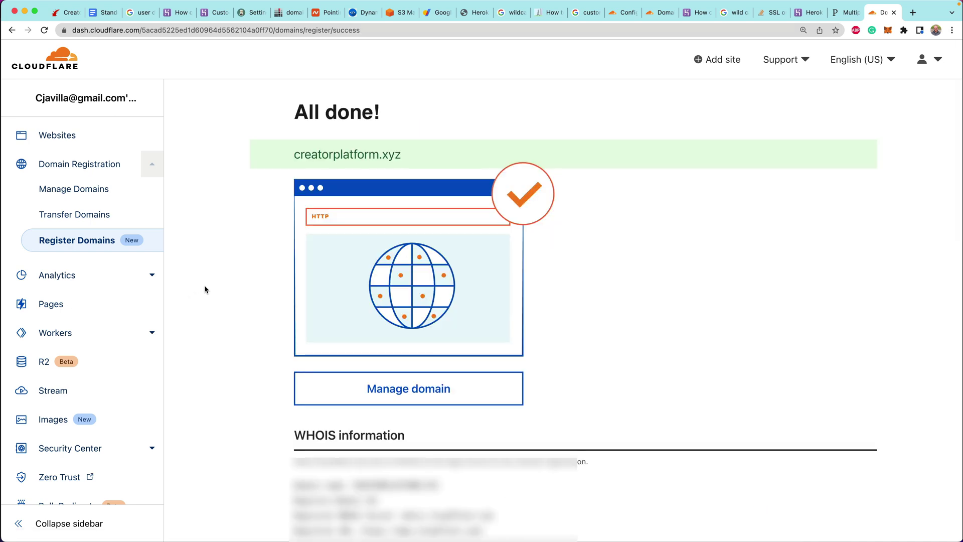
scroll(206, 286, "down", 3)
scroll(213, 276, "down", 2)
scroll(214, 277, "up", 4)
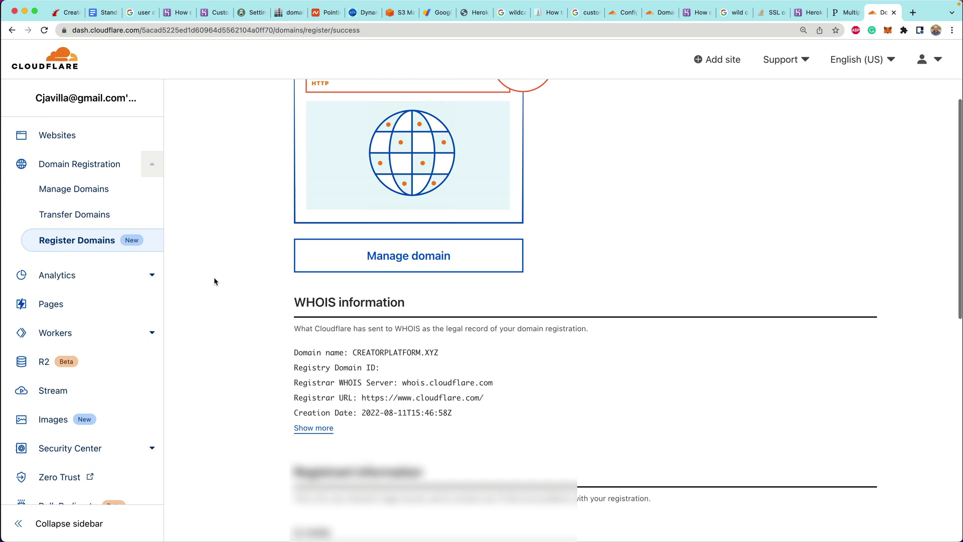
Open Manage domain for creatorplatform.xyz from the All done! page
left_click(416, 392)
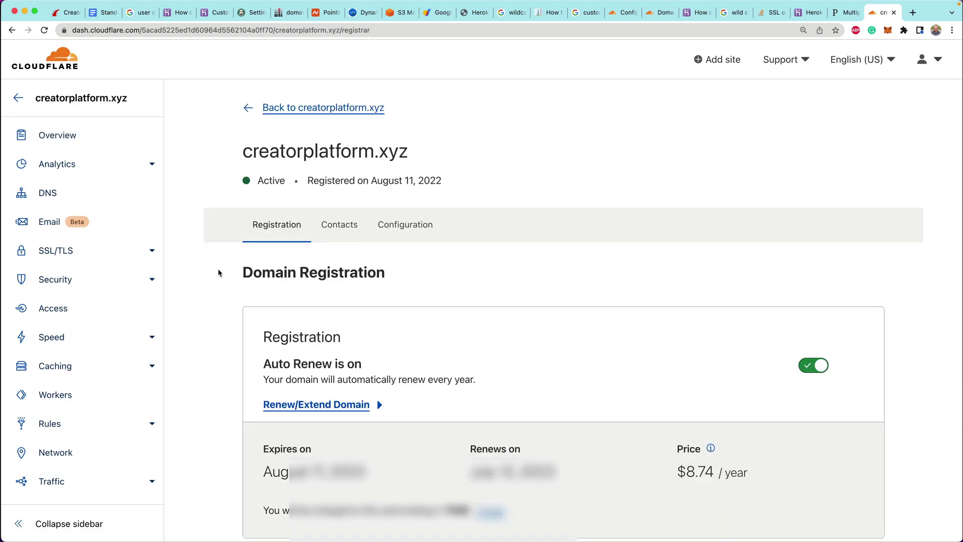
scroll(217, 271, "down", 3)
scroll(217, 271, "up", 4)
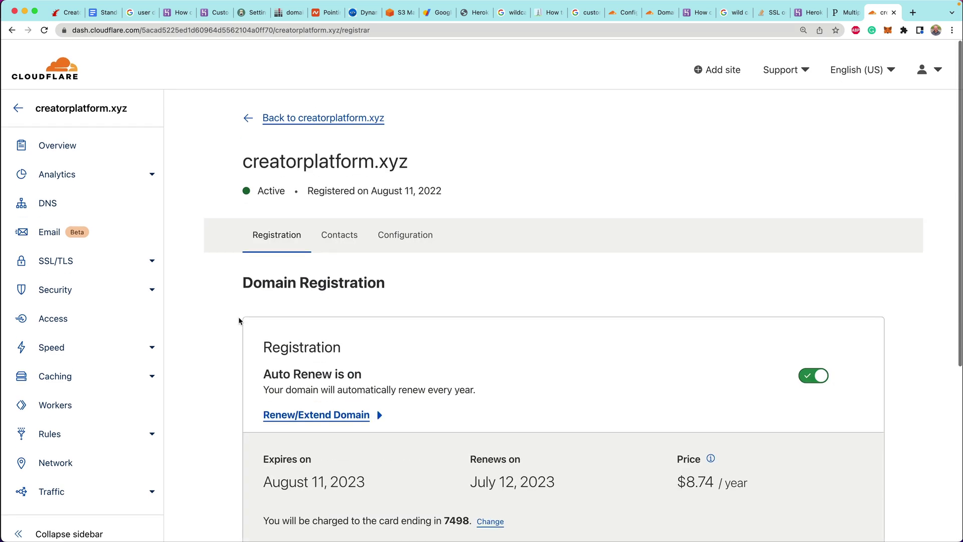
scroll(239, 317, "down", 1)
Open creatorplatform.xyz's DNS records and start adding a new record
left_click(47, 194)
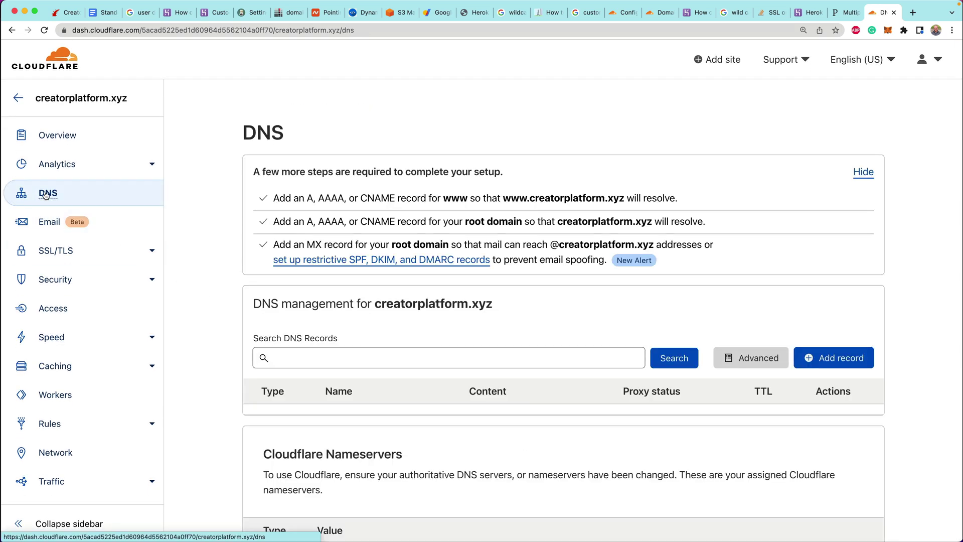
scroll(211, 208, "down", 3)
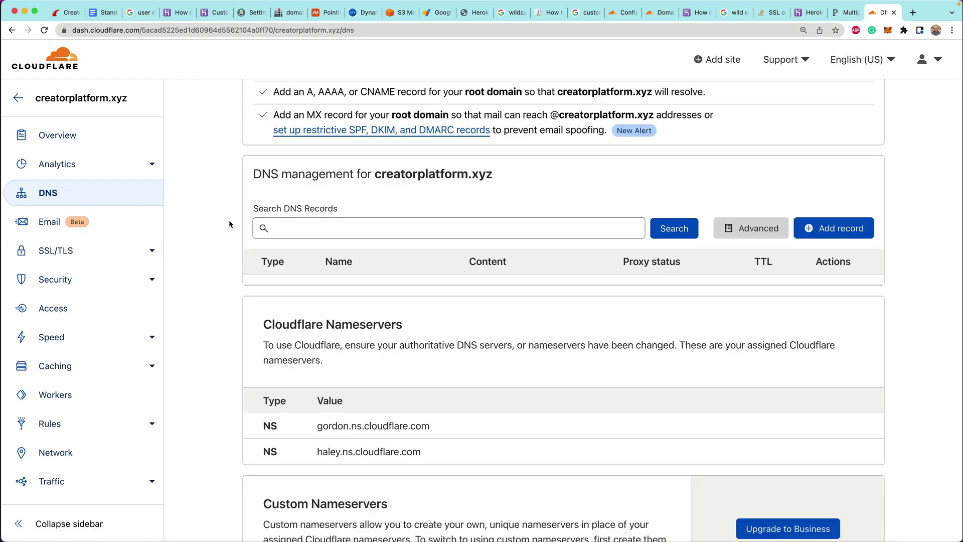
left_click(855, 233)
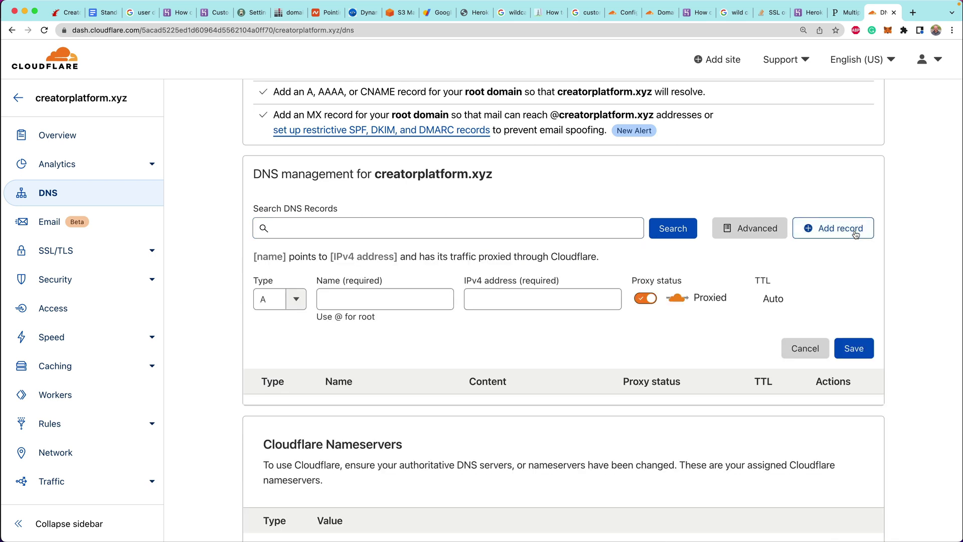
left_click(421, 301)
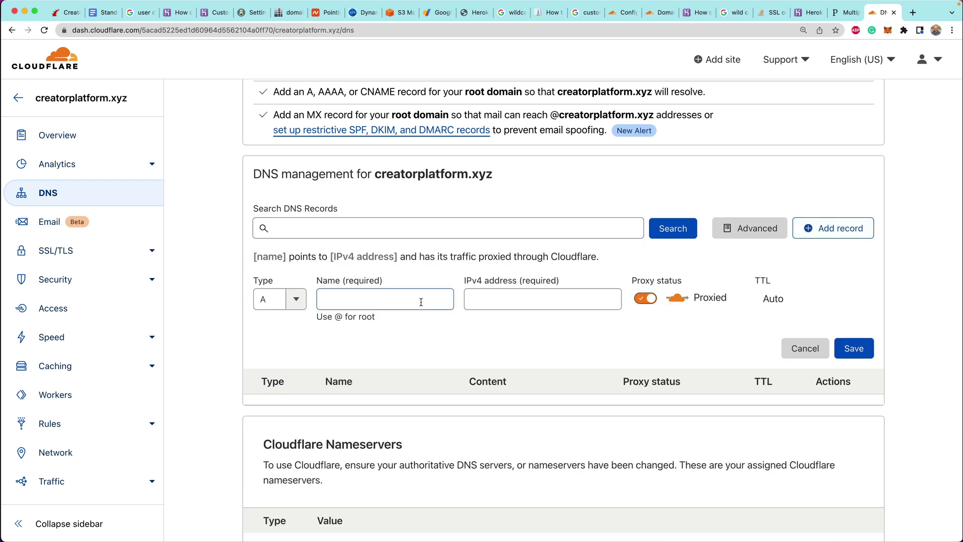
left_click(272, 302)
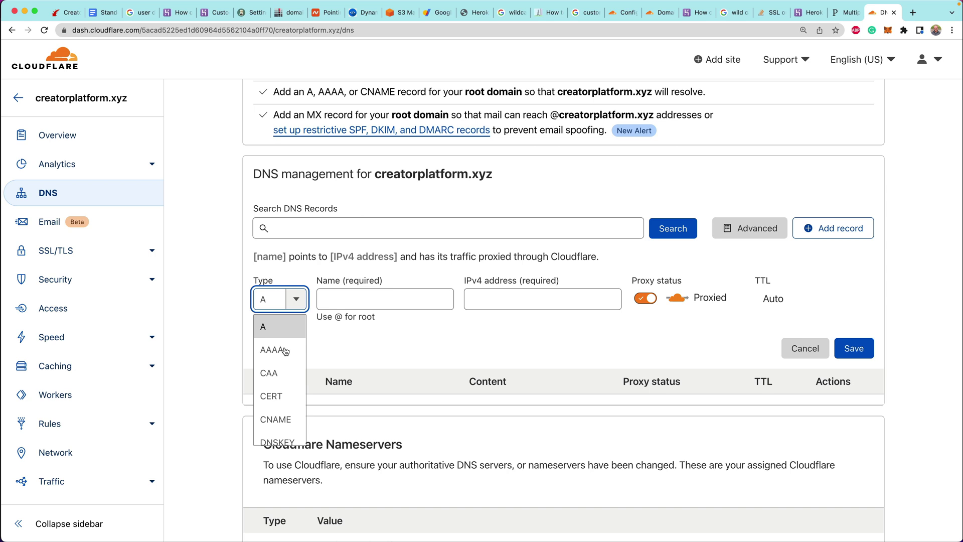
scroll(286, 357, "down", 2)
scroll(286, 357, "down", 5)
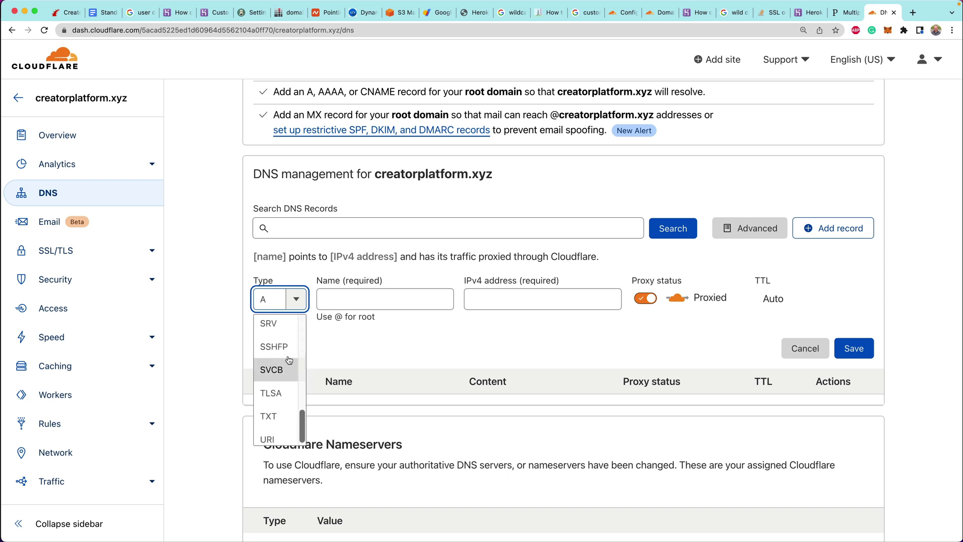
scroll(289, 360, "up", 3)
scroll(289, 361, "up", 3)
scroll(293, 361, "down", 1)
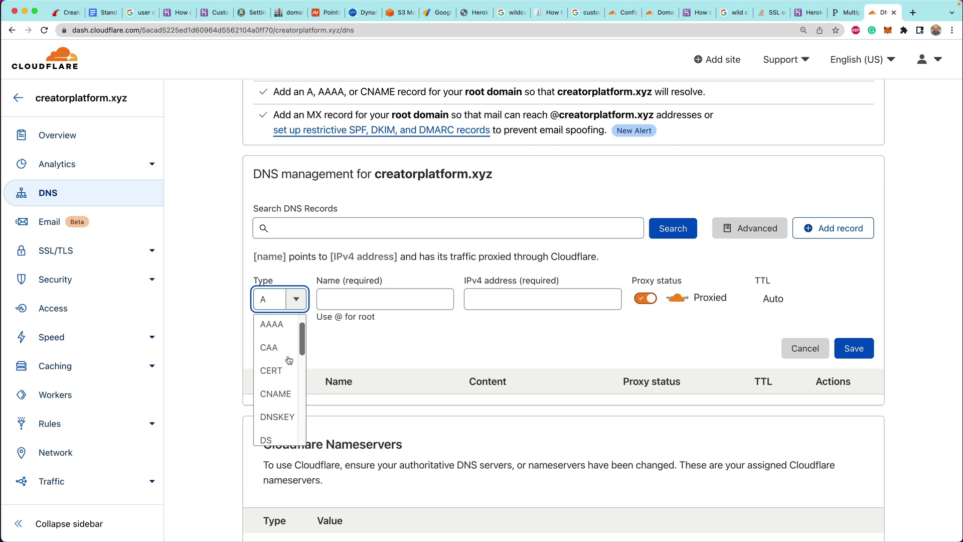
left_click(281, 391)
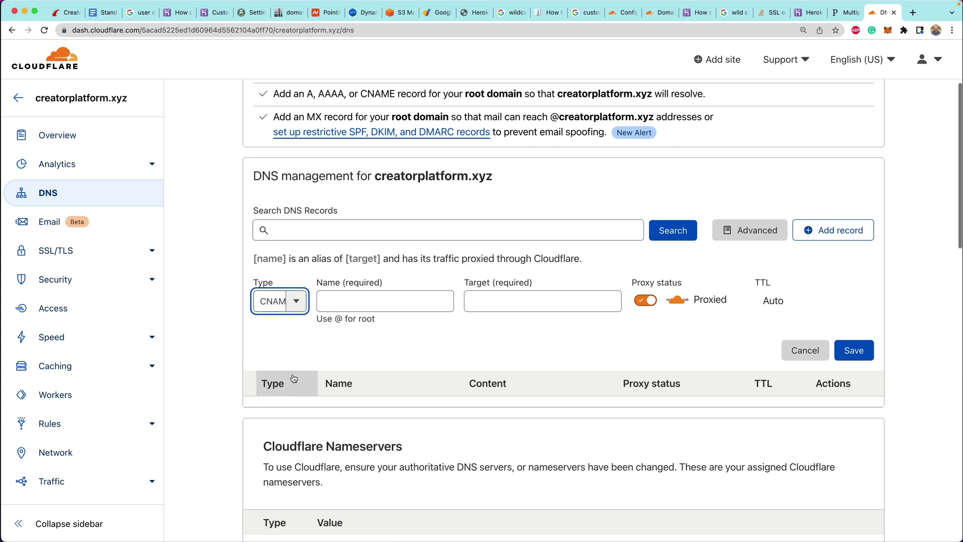
left_click(353, 303)
type("www")
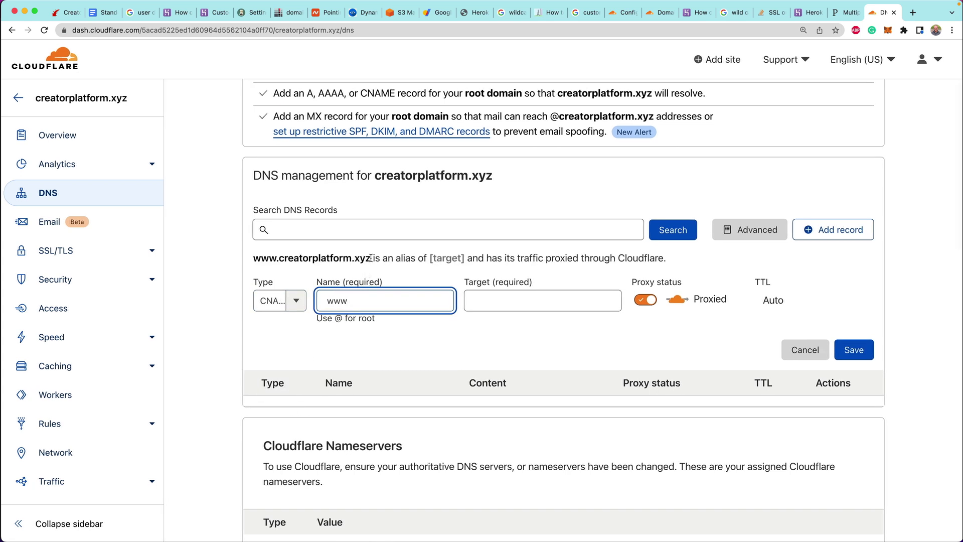
left_click_drag(371, 258, 252, 261)
key("super+c")
key("super+Tab")
key("super+Tab")
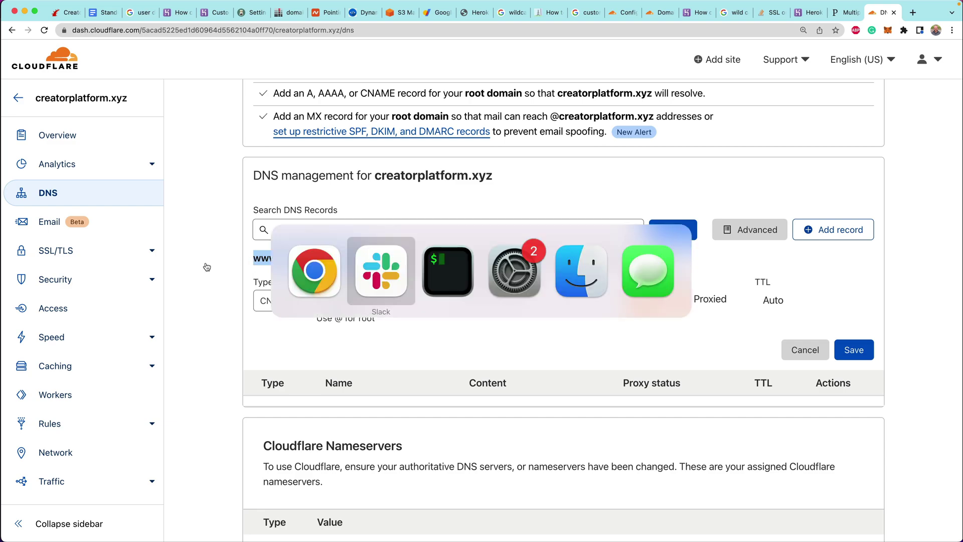
key("super+k")
type("herokdu")
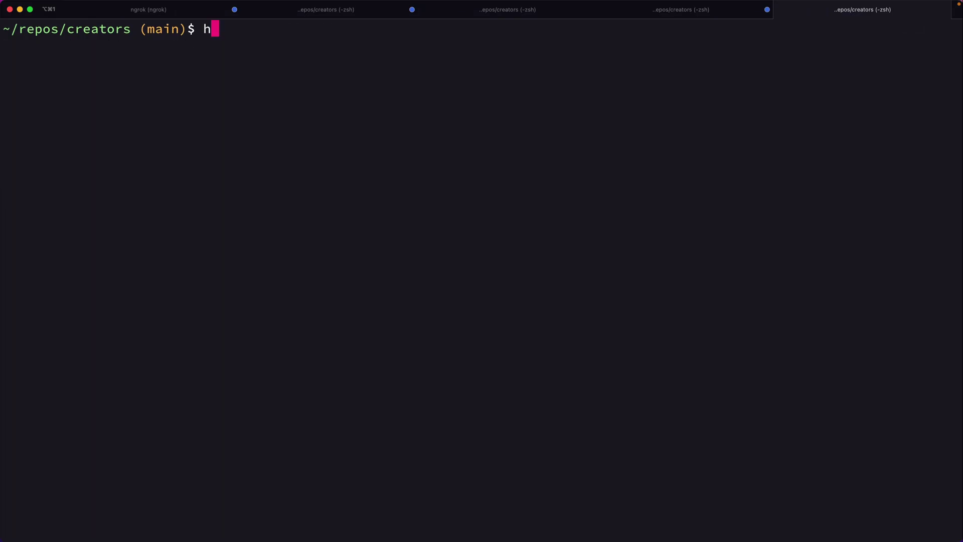
key("BackSpace")
key("BackSpace")
key("BackSpace")
type("u do")
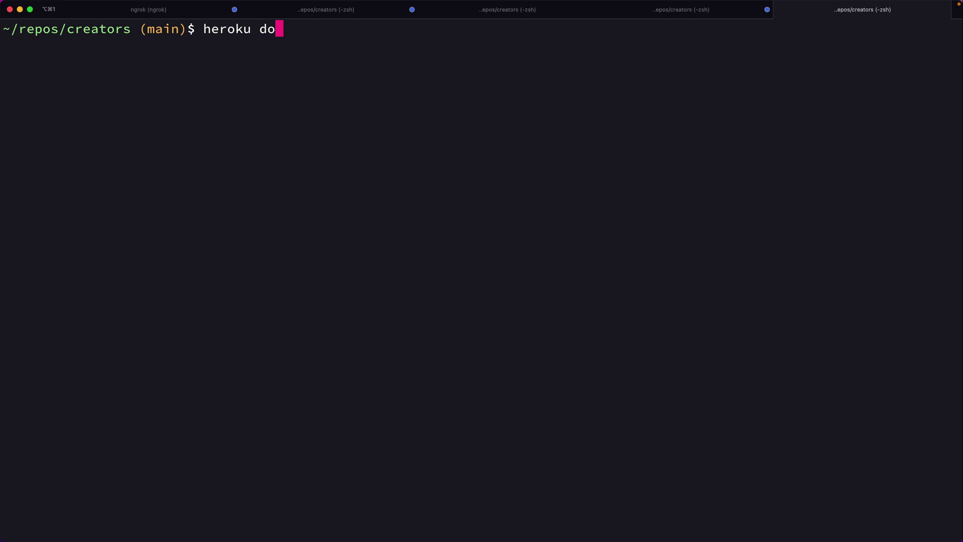
type("mains:add")
key("super+v")
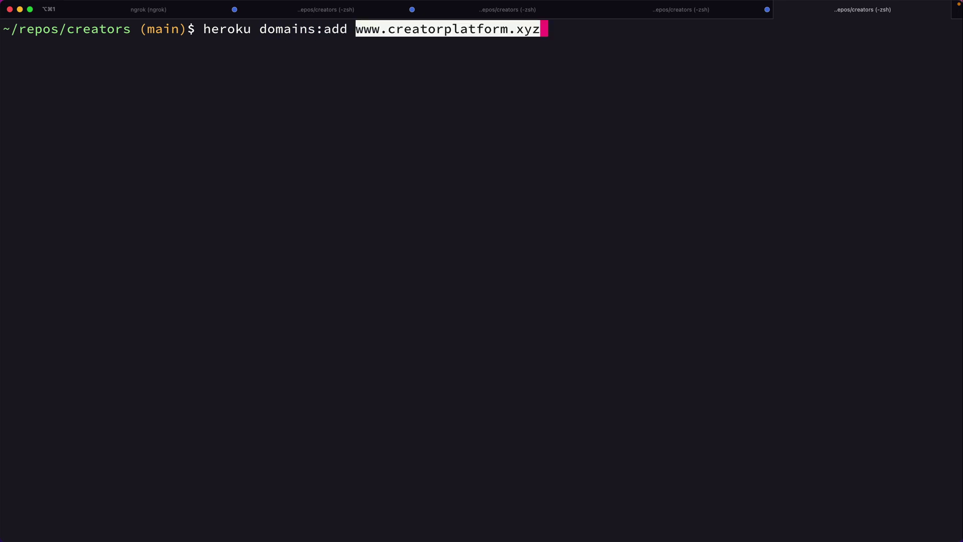
key("Return")
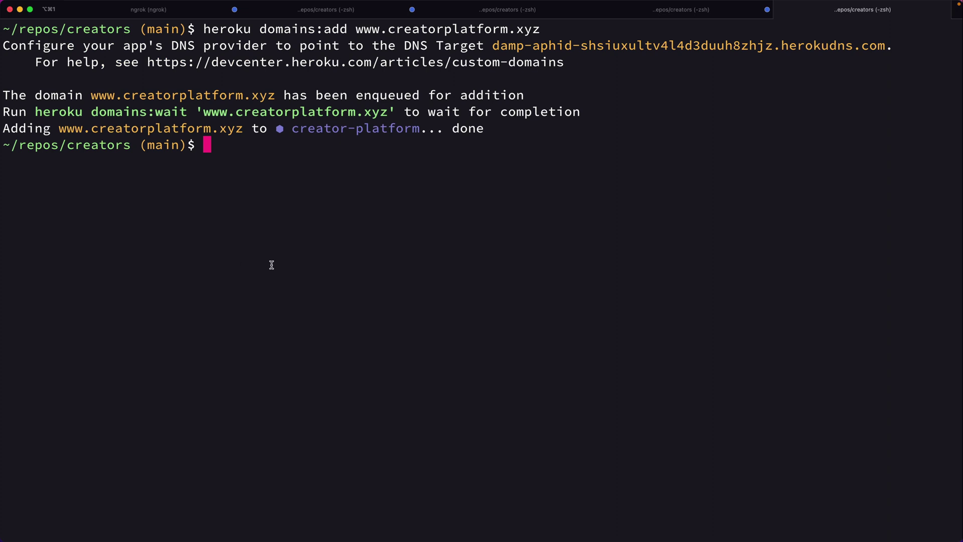
Copy the herokudns.com DNS target returned by Heroku
double_click(505, 46)
key("super+c")
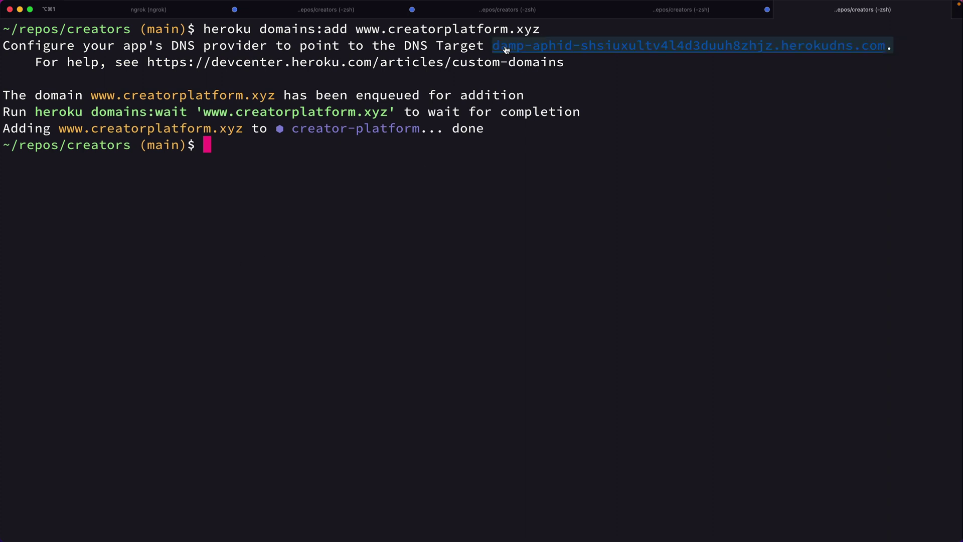
key("super+Tab")
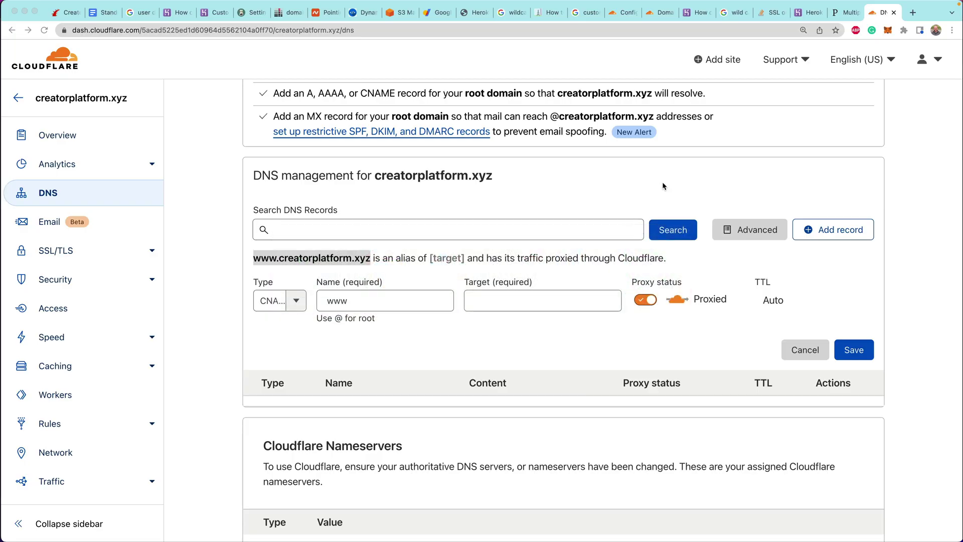
Paste the Heroku DNS target as the www CNAME target, save, and review the record
left_click(493, 300)
key("super+v")
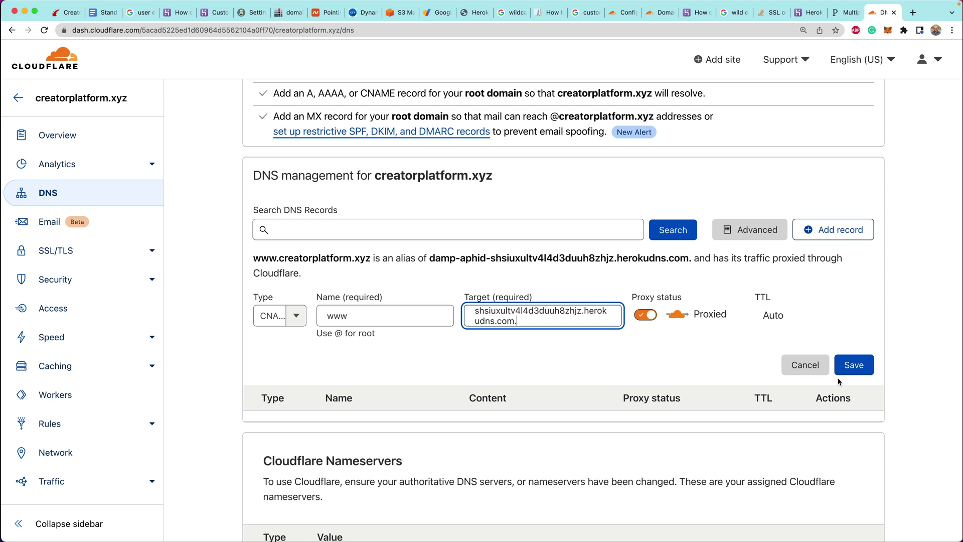
left_click(860, 368)
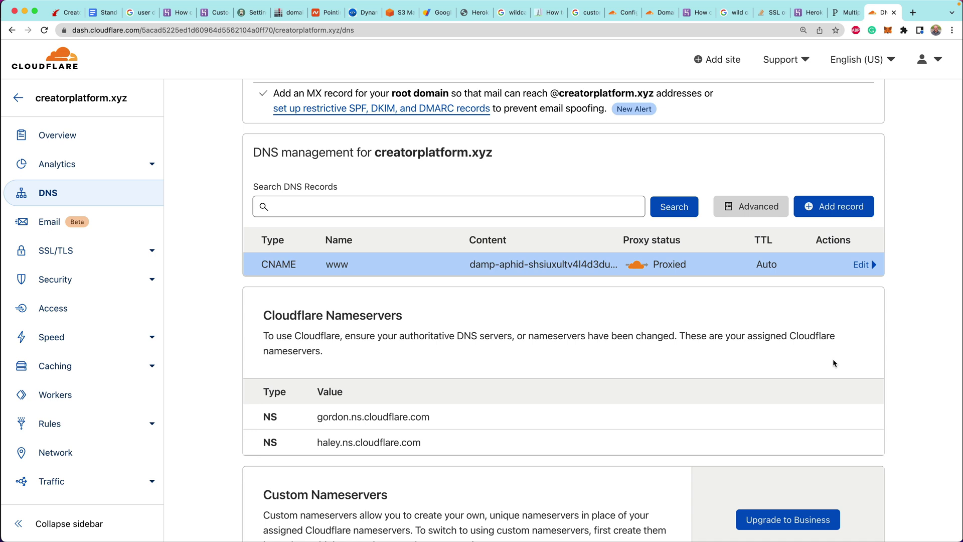
left_click(861, 265)
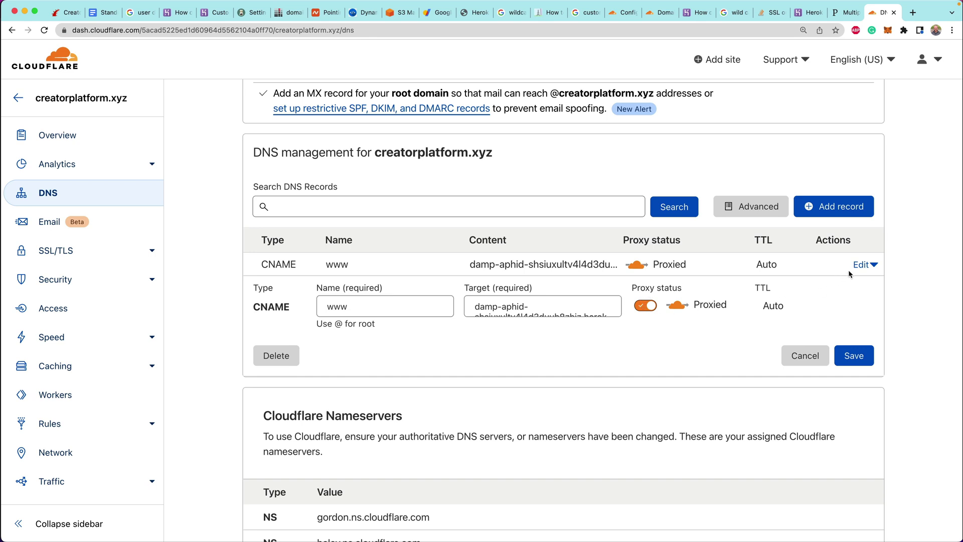
left_click(861, 266)
scroll(499, 206, "up", 2)
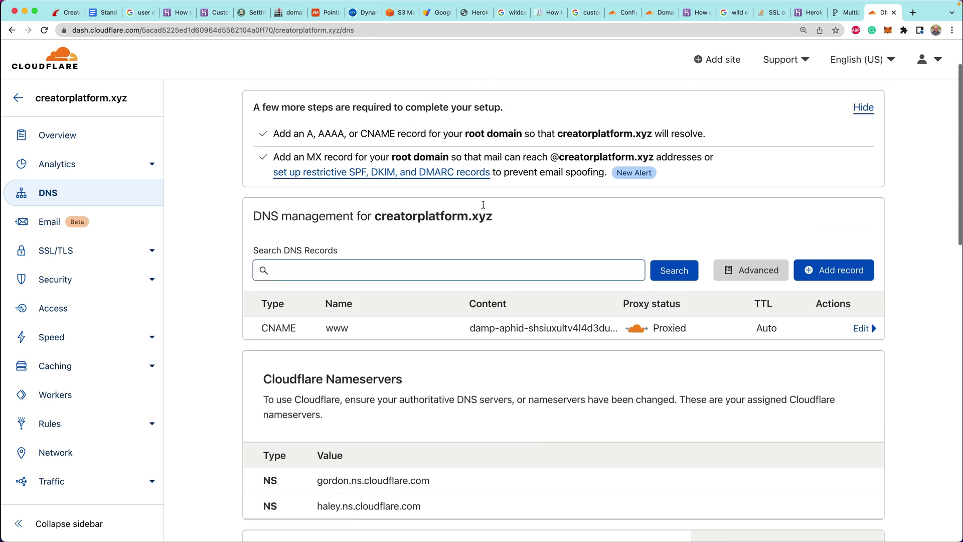
Load creatorplatform.xyz in a new browser tab to confirm it can't be reached yet
key("super+Tab")
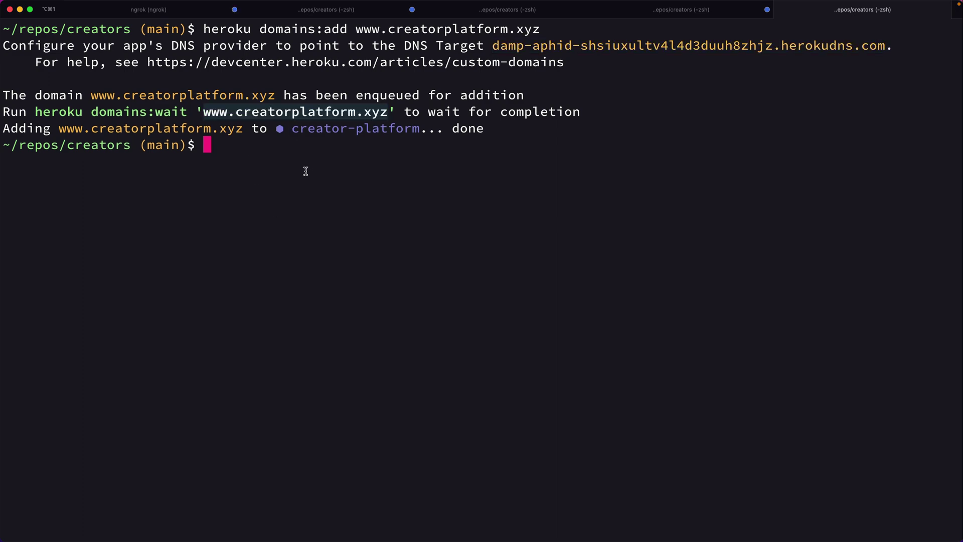
key("super+Tab")
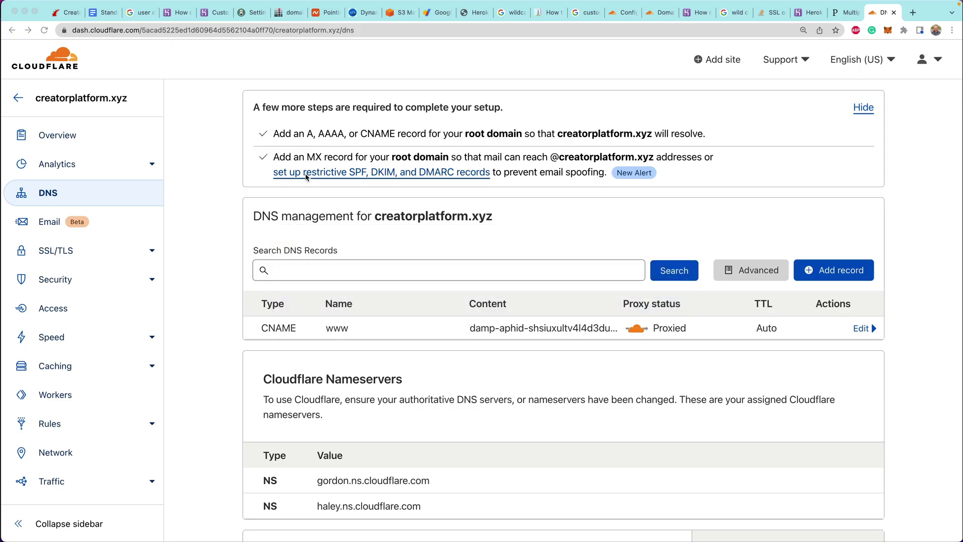
key("super+t")
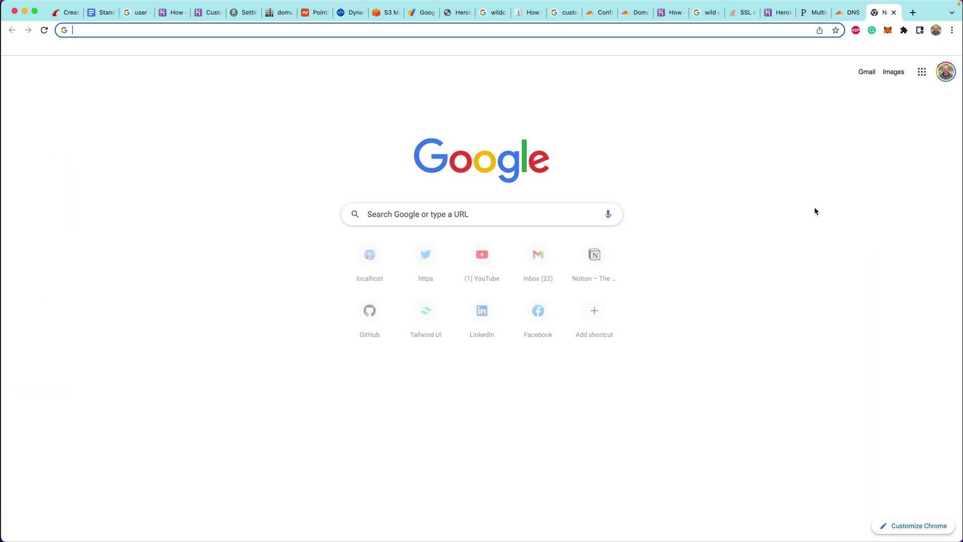
type("creatorplatform.xyz")
key("Return")
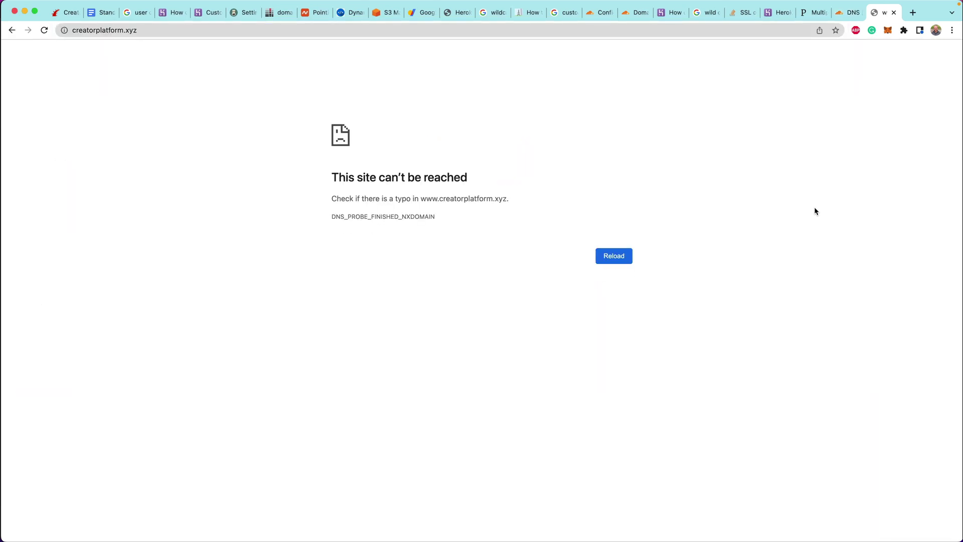
Run 'heroku domains' in the terminal to list the app's custom domains
key("super+Tab")
type("heroku domains")
key("Return")
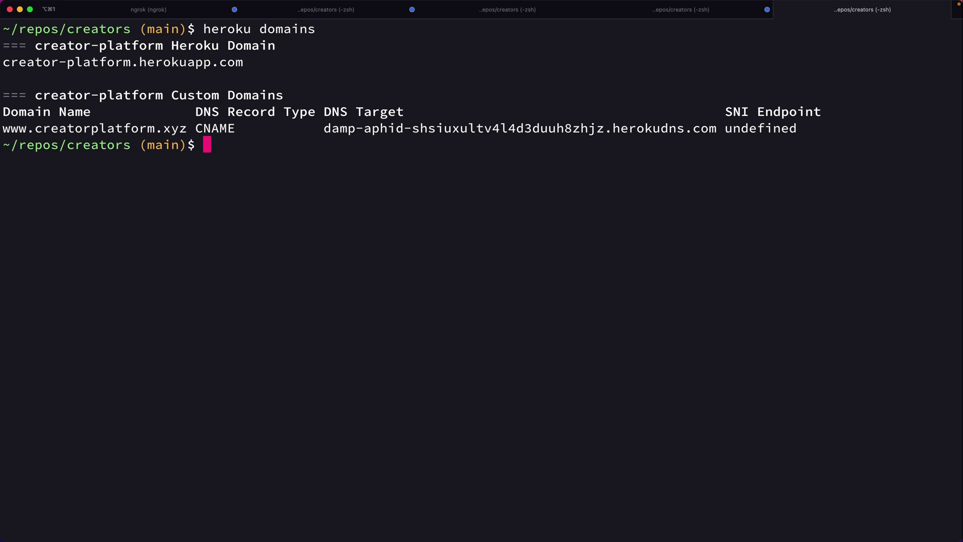
Run 'heroku open' to load creator-platform.herokuapp.com and maximize the browser window
type("heroku open")
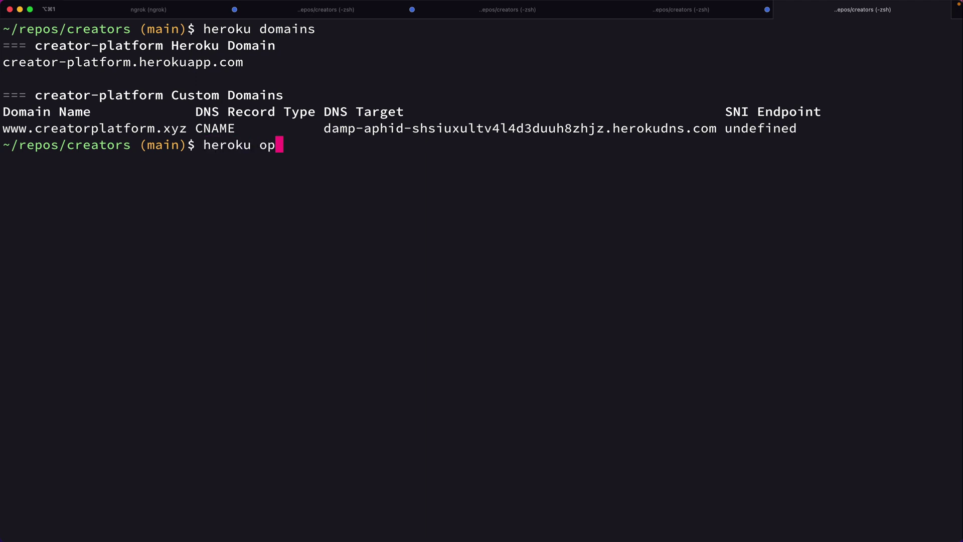
key("Return")
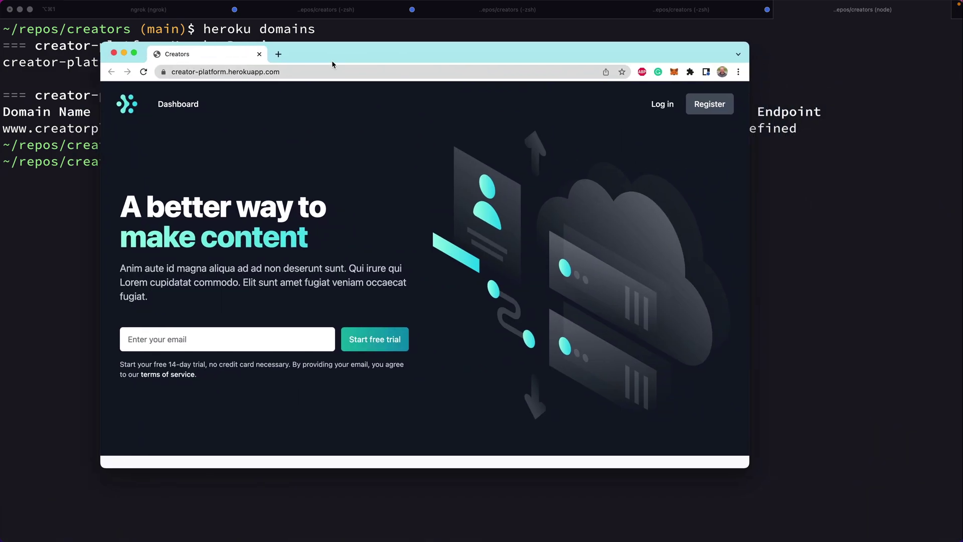
left_click_drag(350, 56, 560, 13)
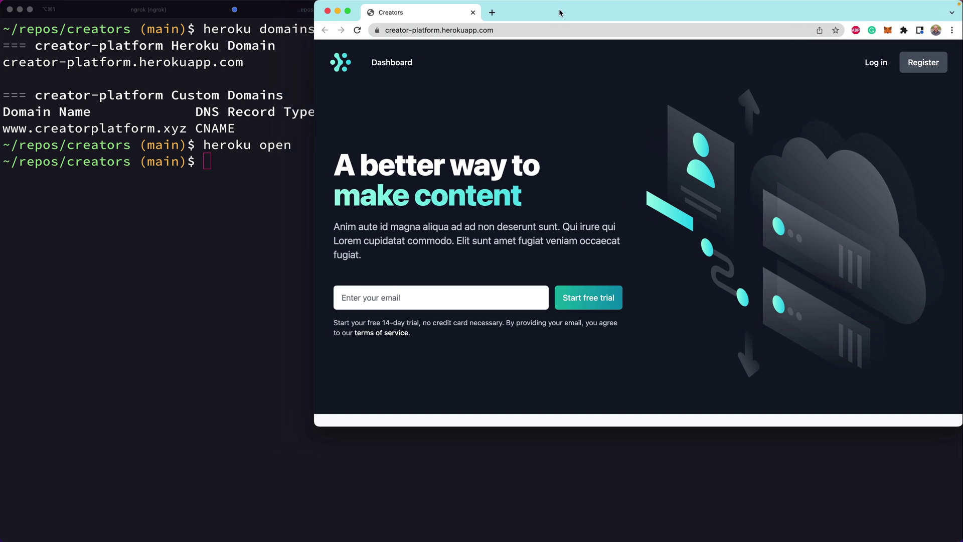
key("ctrl+alt+Return")
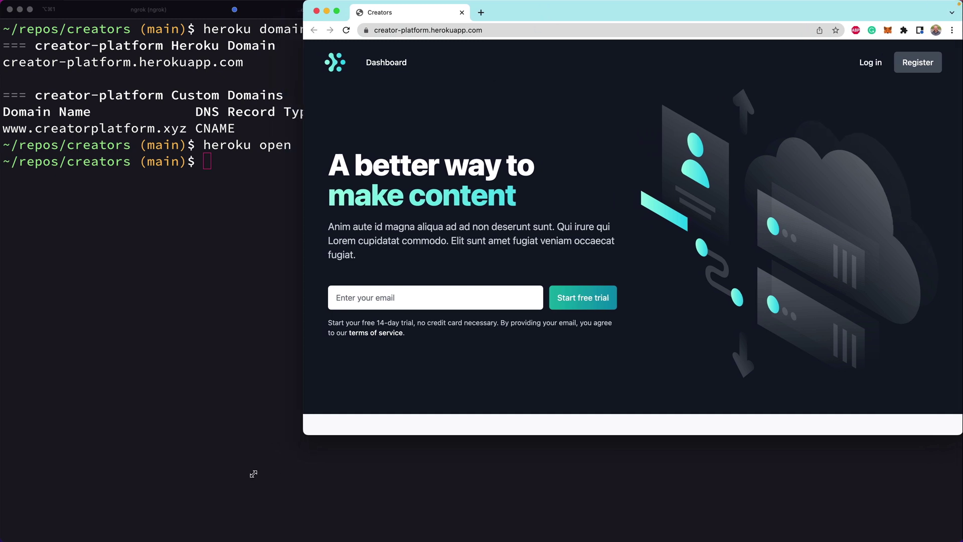
Check the herokuapp.com URL in the address bar, then return to the Cloudflare DNS window
left_click(88, 30)
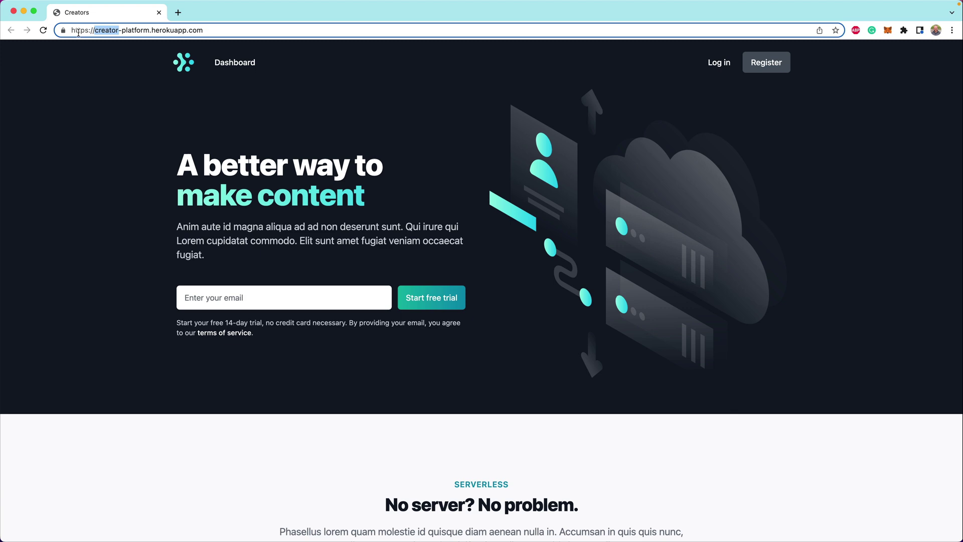
left_click(130, 30)
left_click_drag(130, 30, 96, 30)
left_click(107, 75)
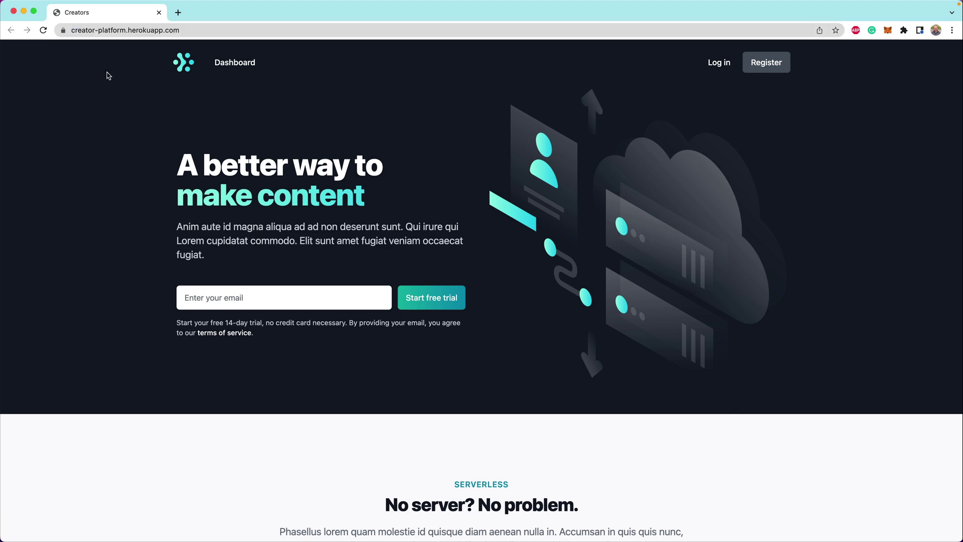
key("super+grave")
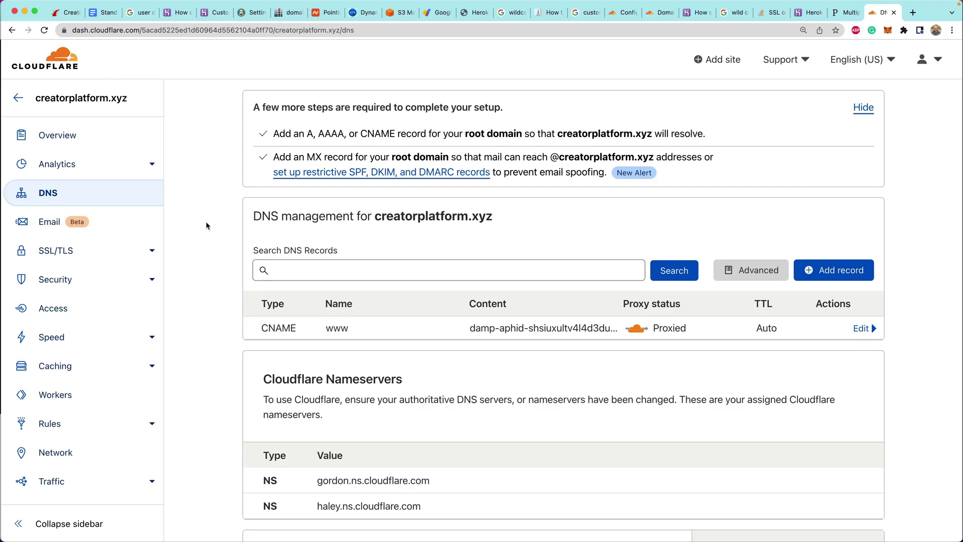
Draft a new CNAME record named @ for the root creatorplatform.xyz domain
scroll(231, 240, "down", 2)
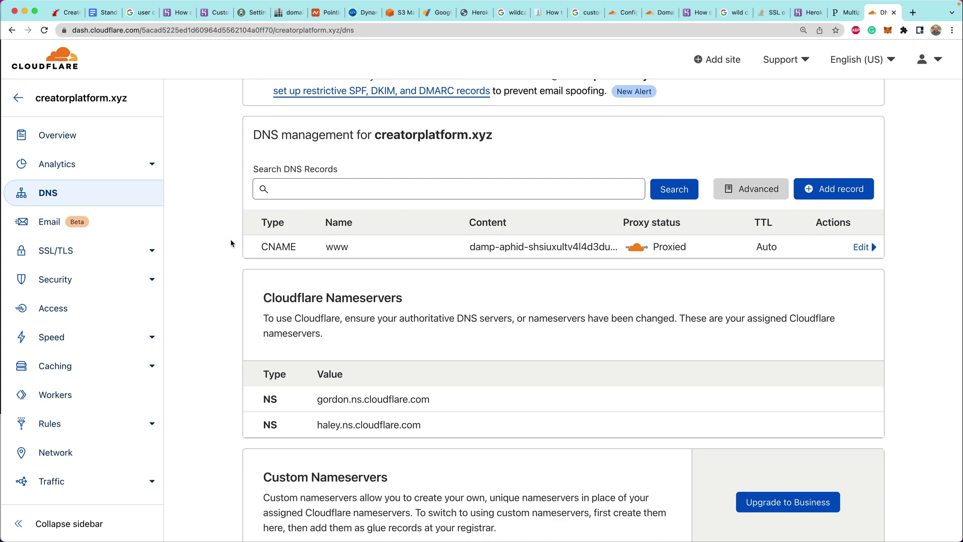
left_click(835, 225)
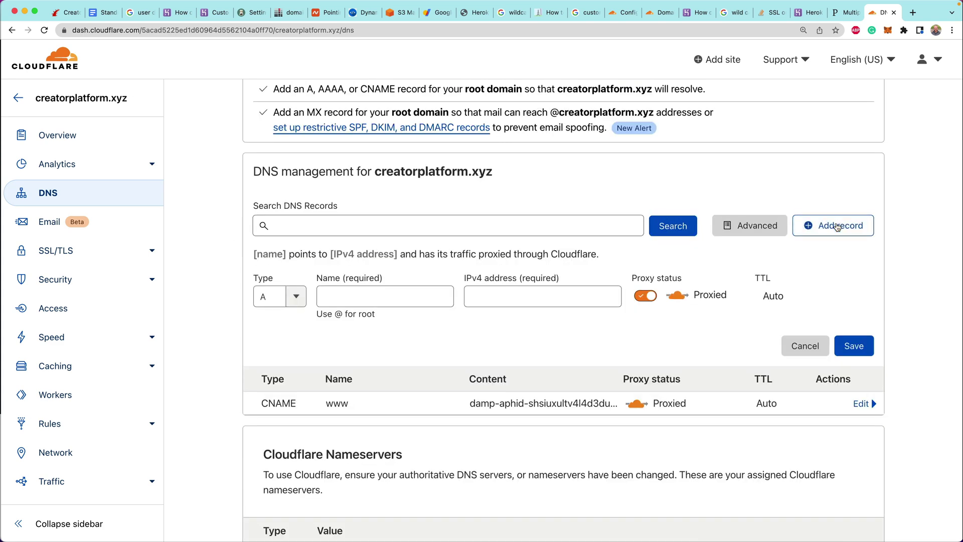
left_click(361, 299)
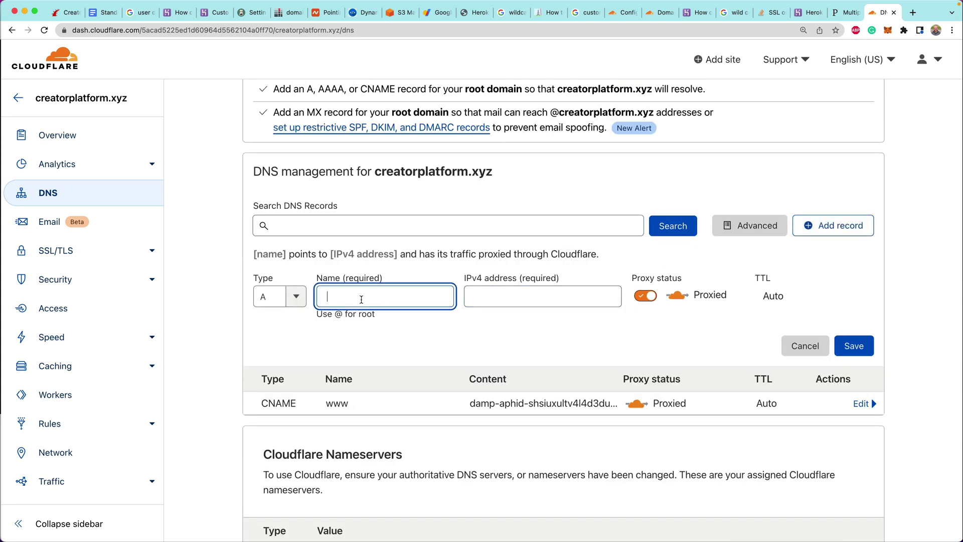
type("@")
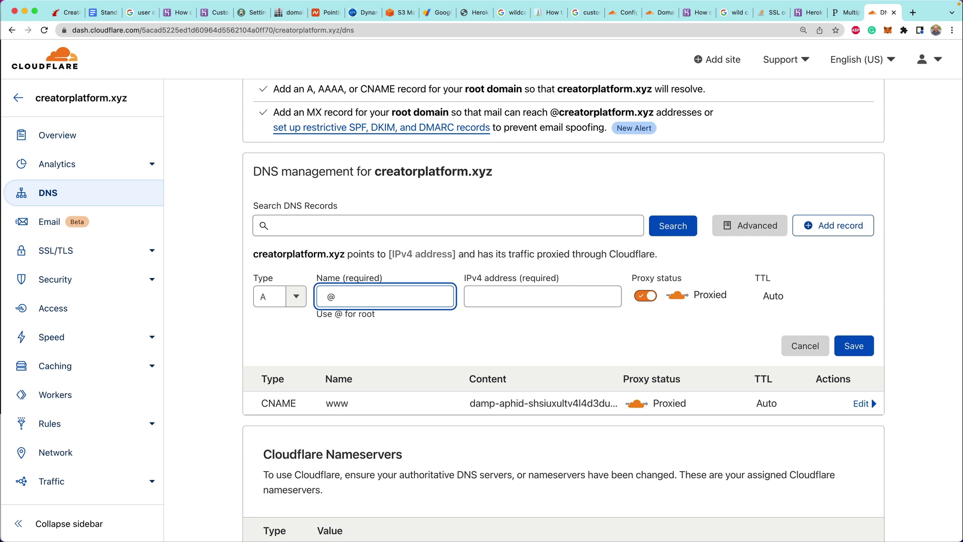
left_click(295, 296)
left_click(276, 417)
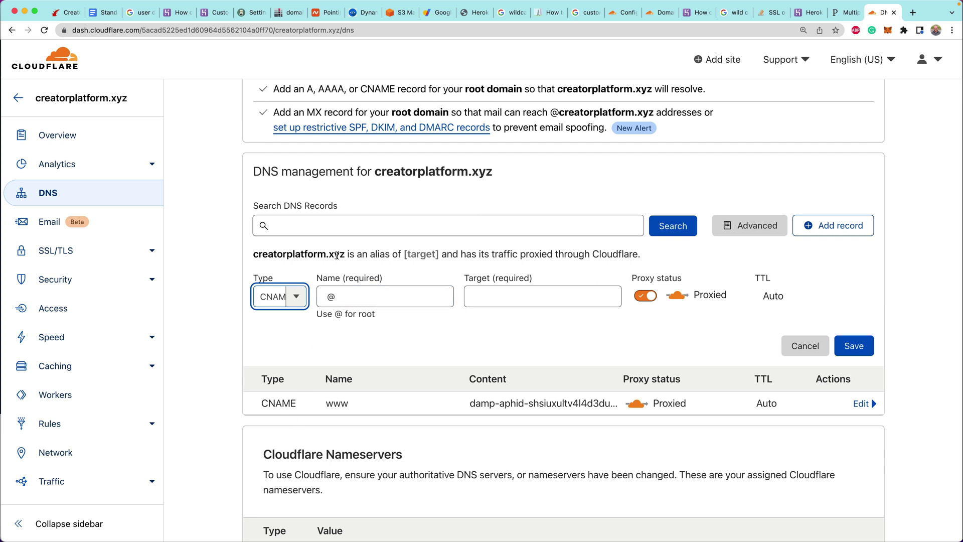
left_click_drag(345, 254, 273, 258)
key("super+c")
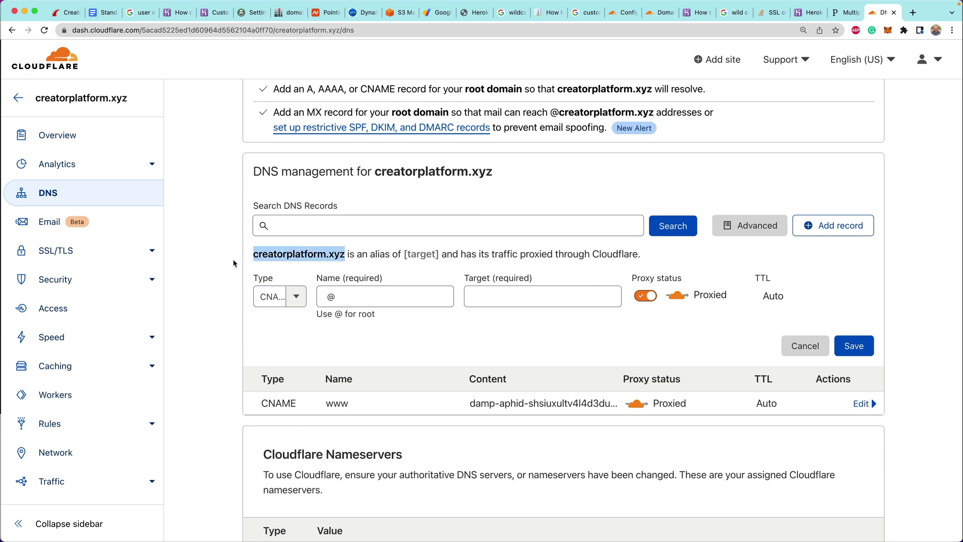
key("super+Tab")
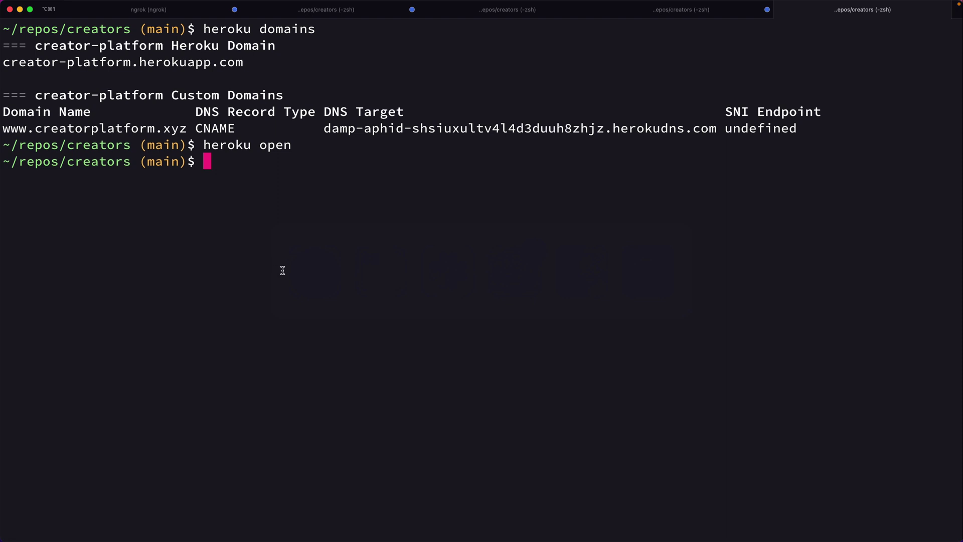
Run heroku domains:add creatorplatform.xyz and copy the returned herokudns.com DNS target
key("ctrl+l")
type("heroku dom")
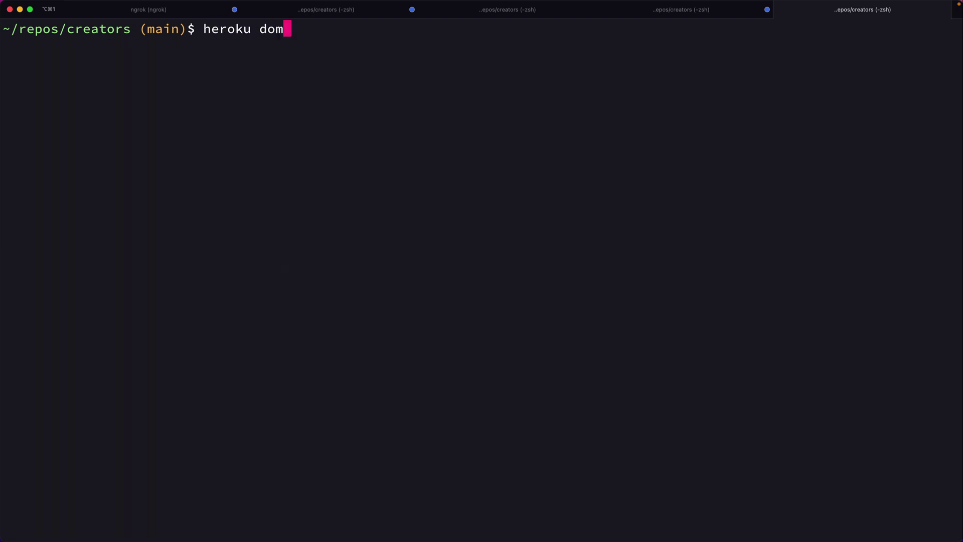
type("ains:add")
key("super+v")
key("Return")
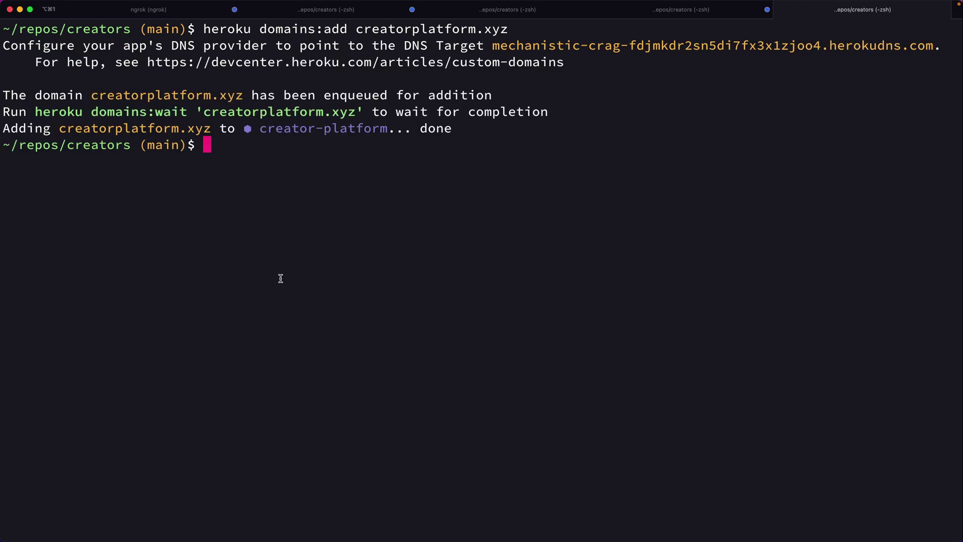
double_click(564, 46)
key("super+c")
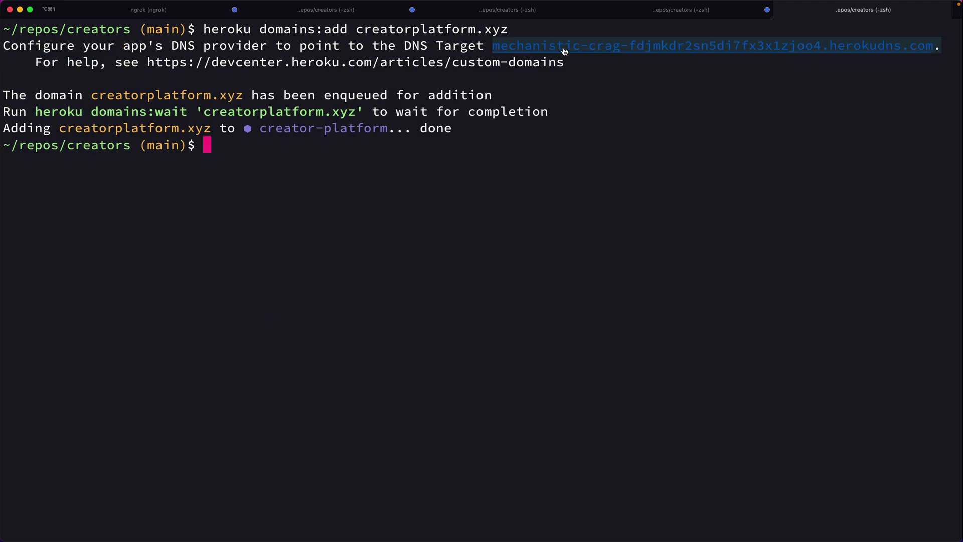
key("super+Tab")
Paste the Heroku DNS target into the @ record's Target and save the proxied root CNAME
left_click(563, 295)
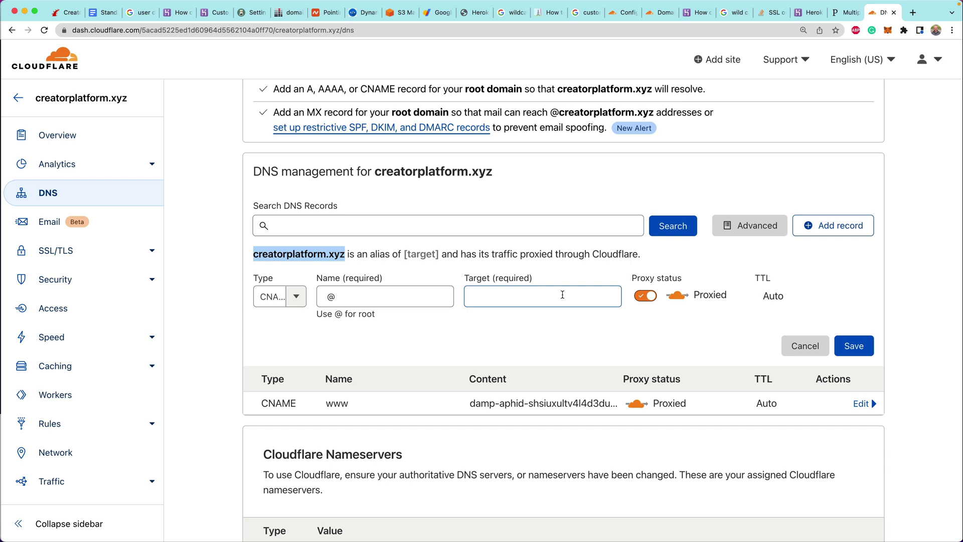
key("super+v")
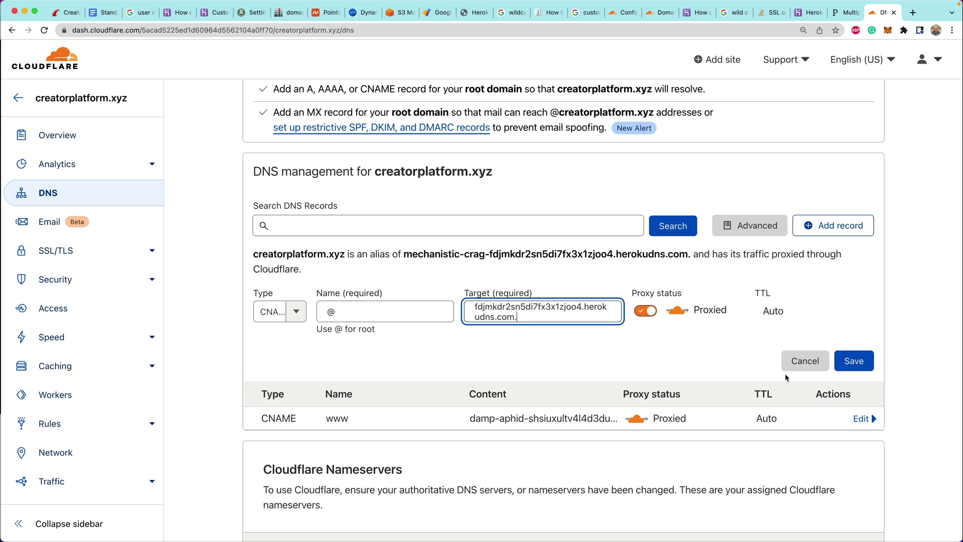
left_click(861, 359)
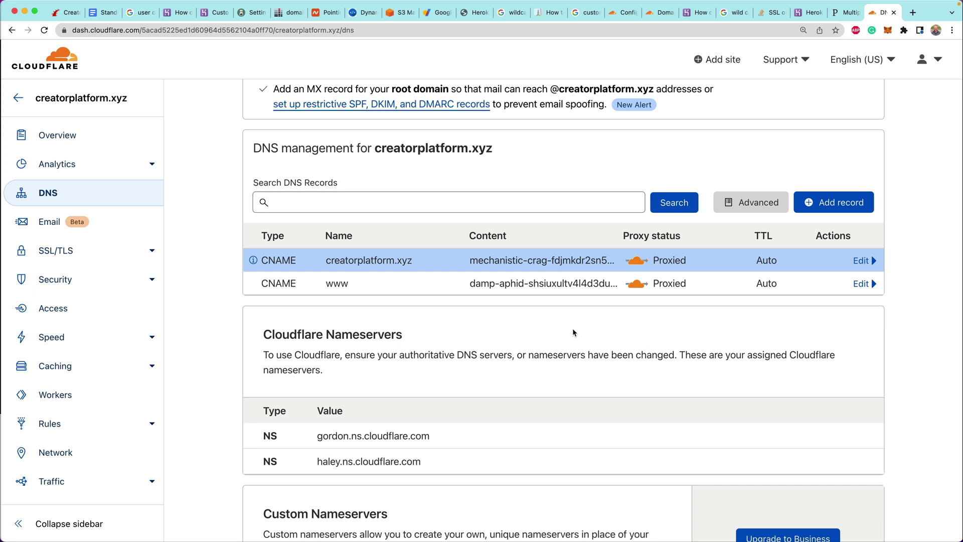
mouse_move(254, 261)
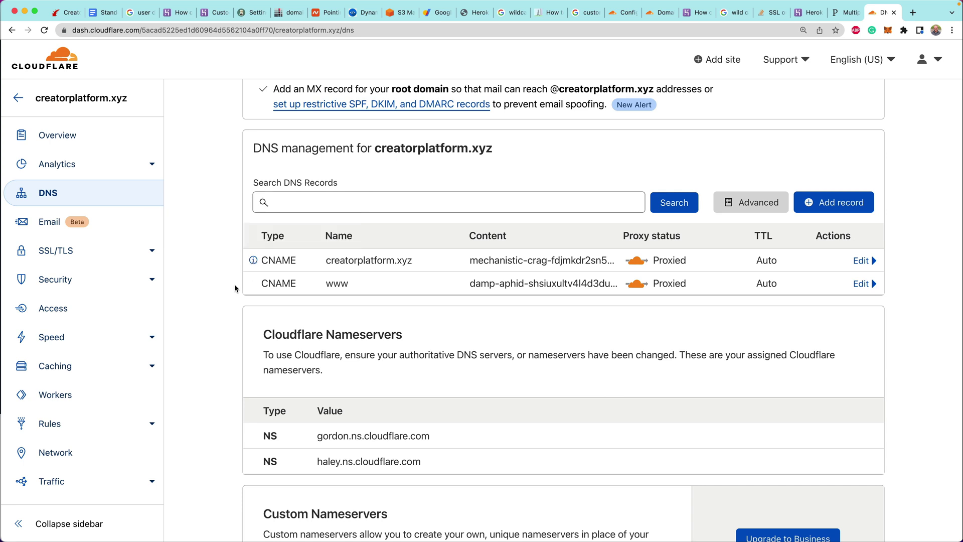
key("super+Tab")
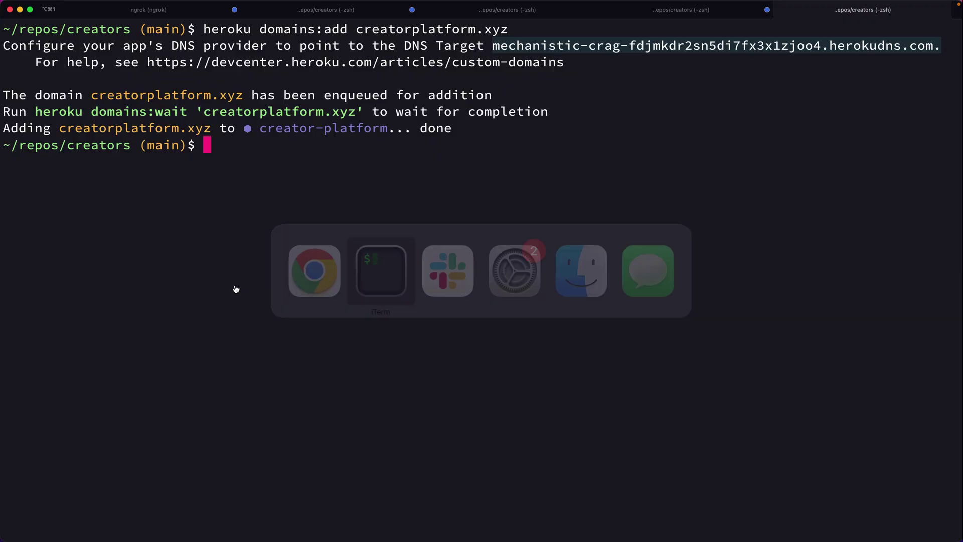
key("super+k")
type("dig")
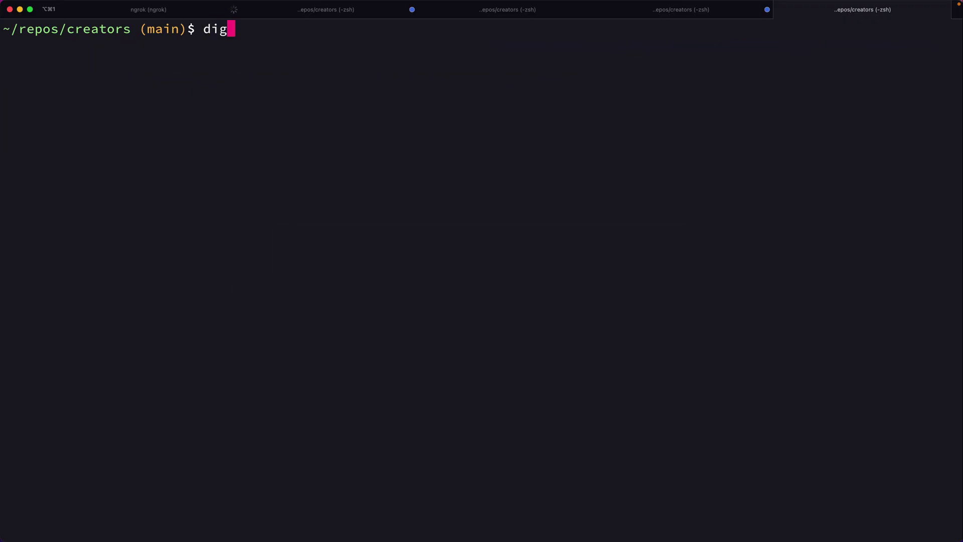
key("super+v")
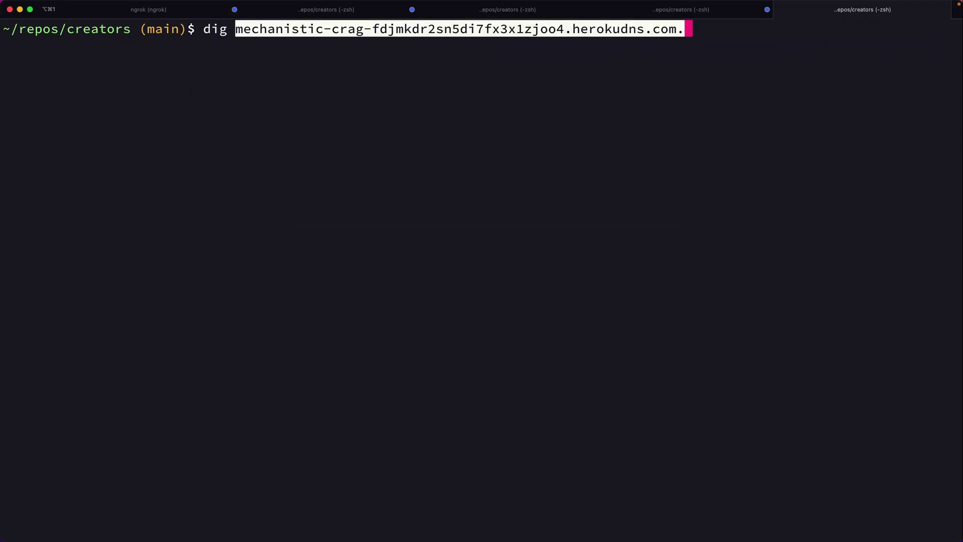
key("BackSpace")
key("BackSpace")
key("BackSpace")
key("BackSpace")
key("BackSpace")
key("BackSpace")
key("BackSpace")
key("BackSpace")
key("BackSpace")
key("BackSpace")
key("BackSpace")
key("BackSpace")
key("BackSpace")
key("BackSpace")
key("BackSpace")
key("BackSpace")
key("BackSpace")
key("BackSpace")
key("BackSpace")
key("BackSpace")
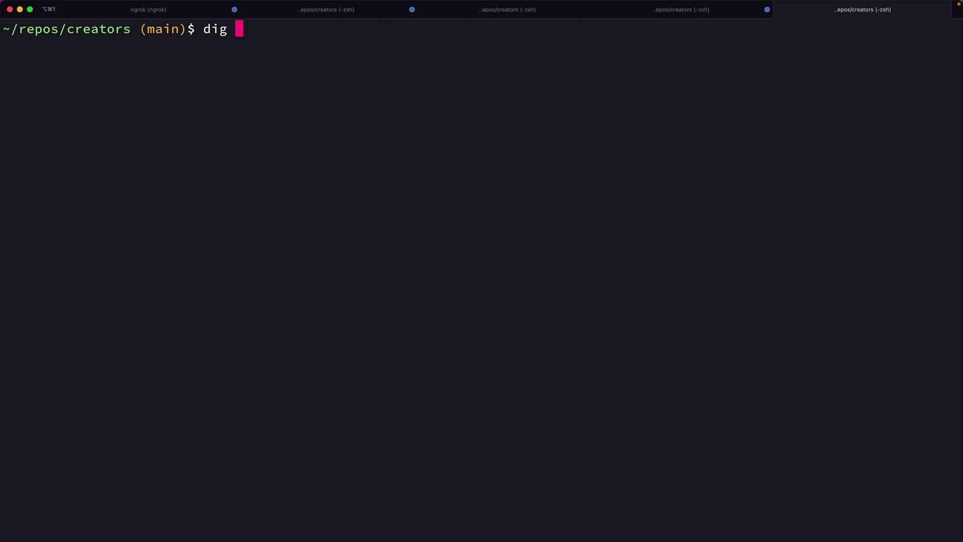
key("BackSpace")
key("BackSpace")
key("BackSpace")
key("BackSpace")
type("nslookup w")
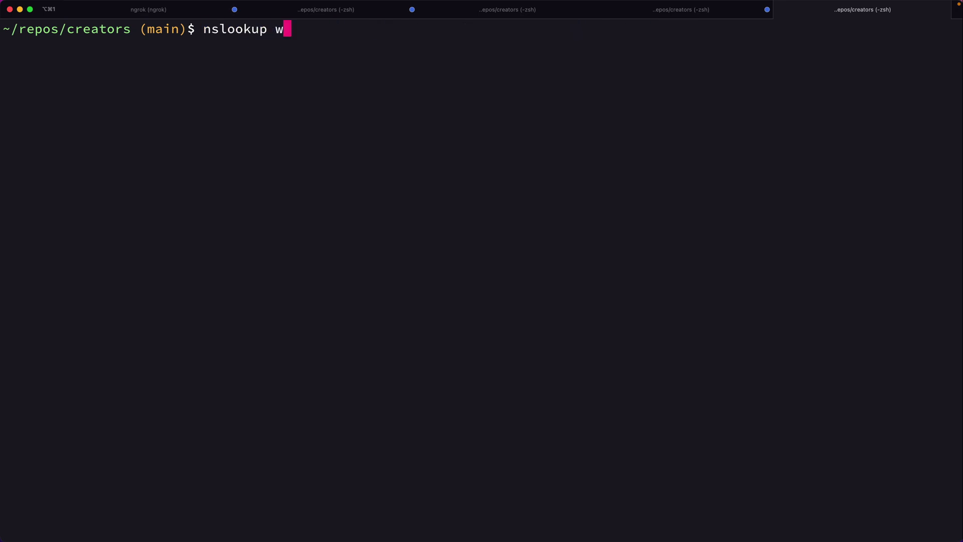
type("ww.creatorplatfor")
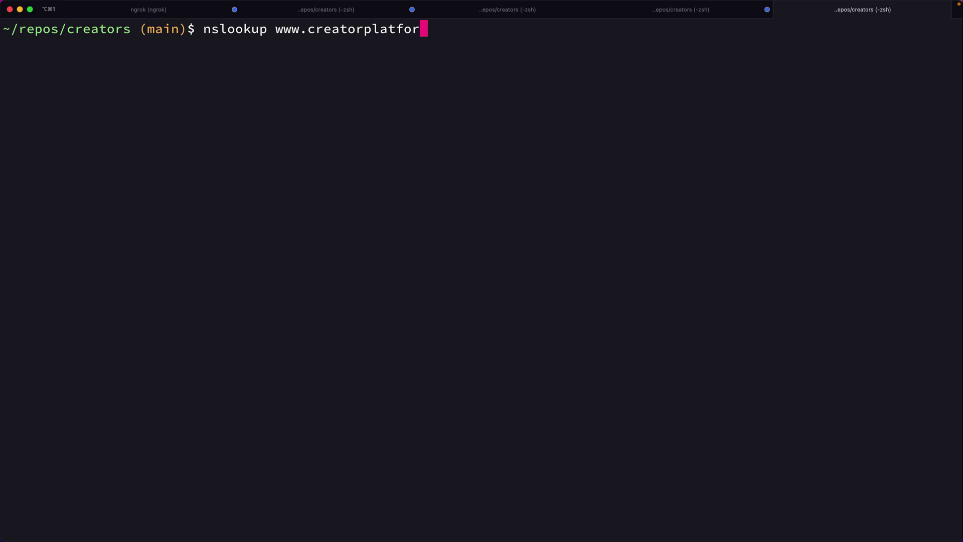
type("m.xyz")
key("Return")
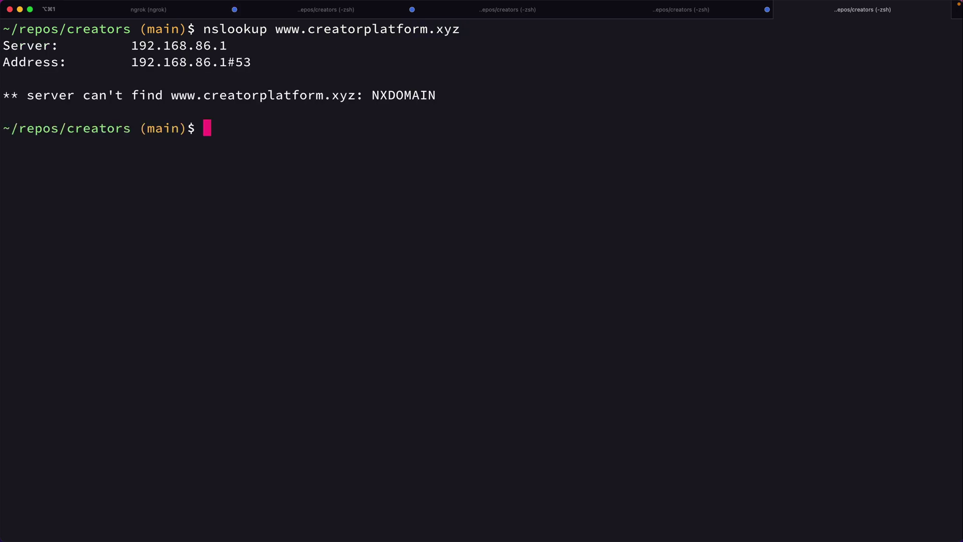
key("super+Tab")
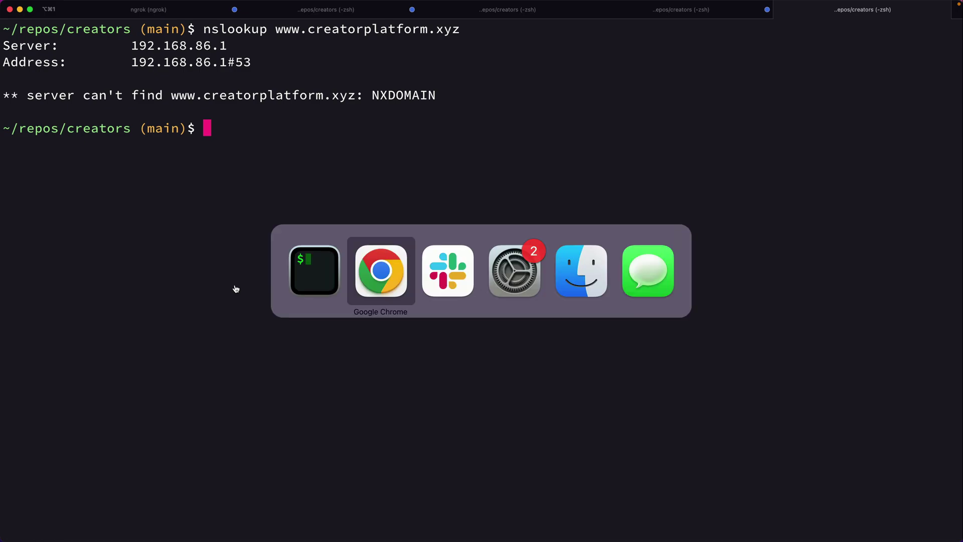
key("Escape")
key("super+k")
Draft a wildcard CNAME record named *, with its Target field ready and still empty
key("super+Tab")
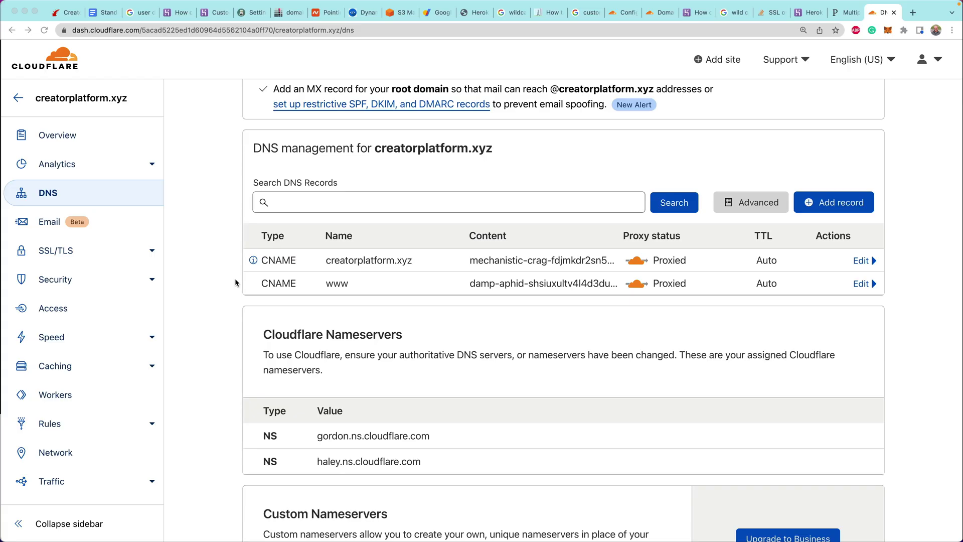
scroll(800, 155, "up", 1)
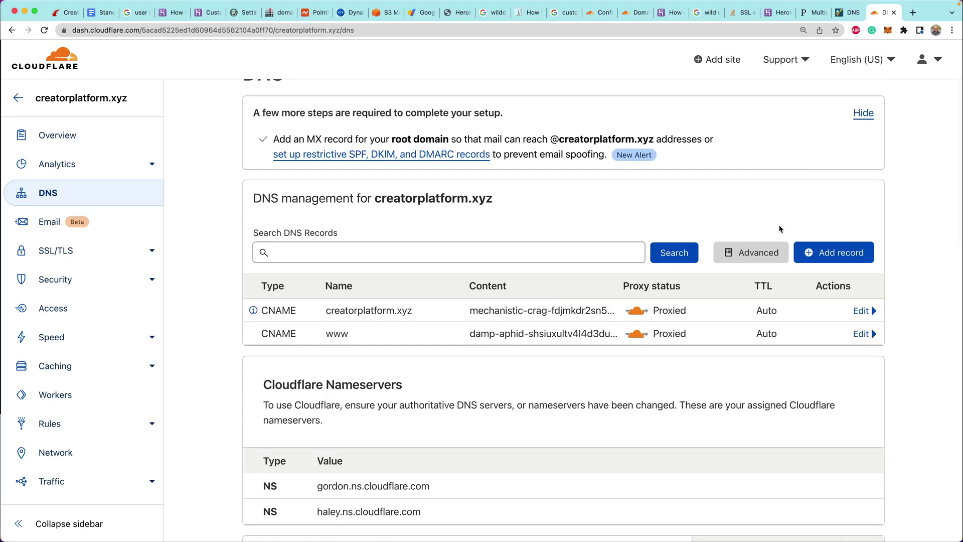
left_click(832, 254)
left_click(300, 330)
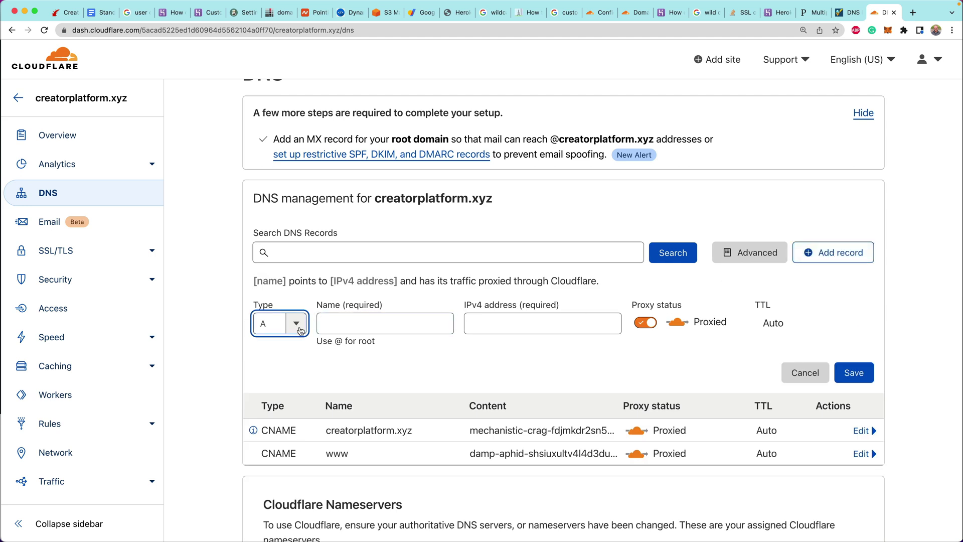
left_click(277, 446)
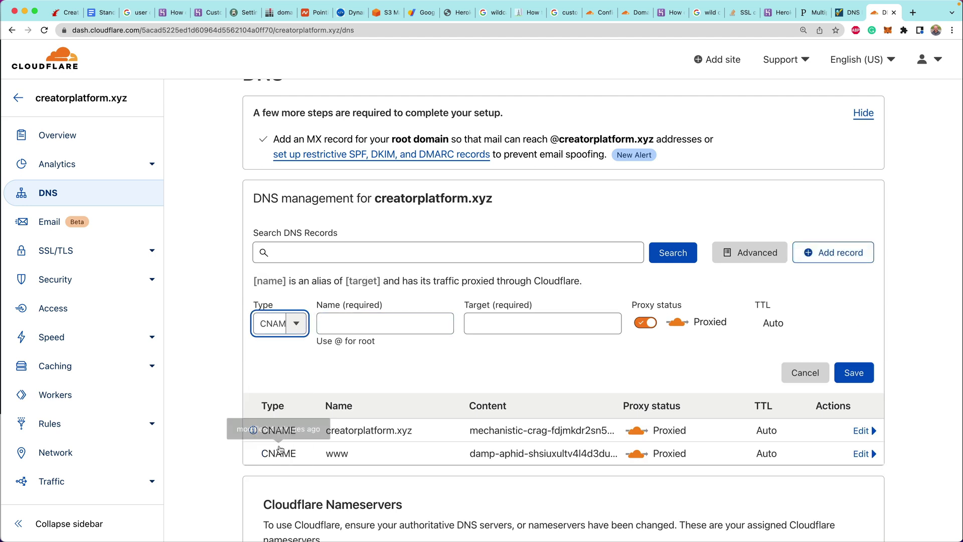
left_click(346, 325)
type("*")
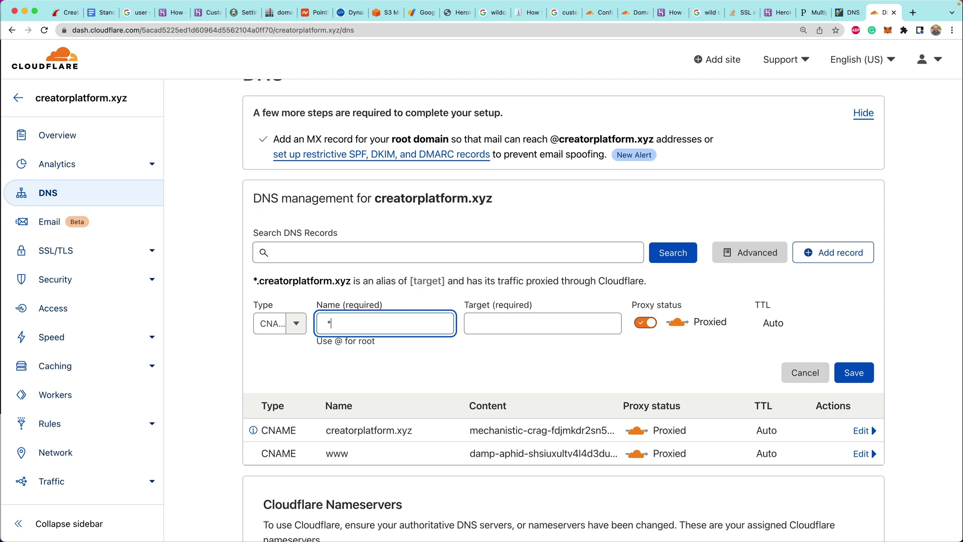
left_click(543, 323)
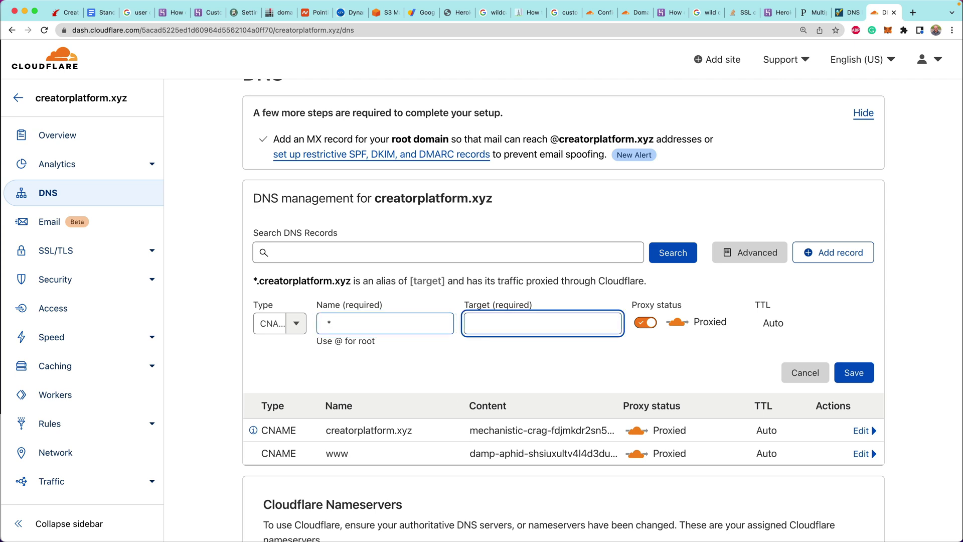
Run heroku domains:add "*.creatorplatform.xyz" and copy the vast-chrysanthemum herokudns.com target
key("super+Tab")
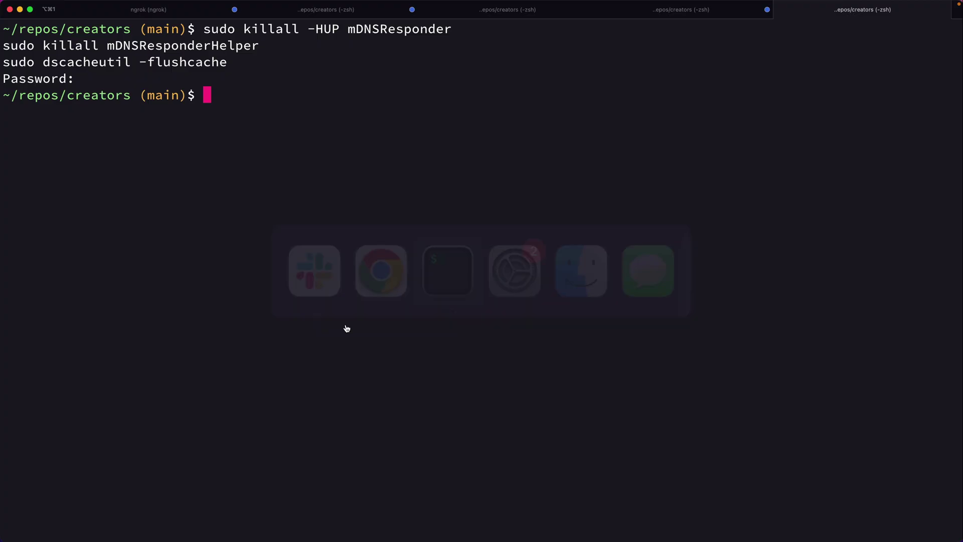
key("super+k")
type("herok")
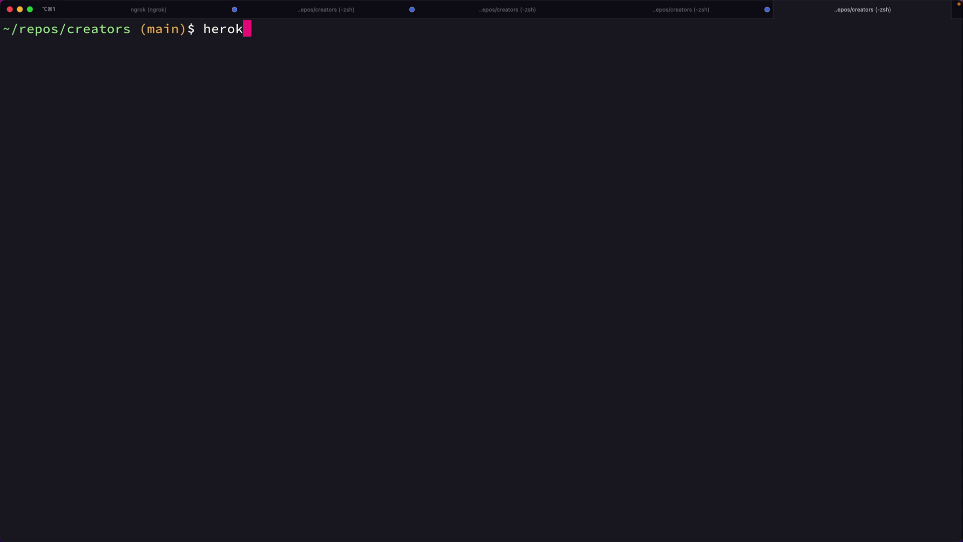
type("u domains:add")
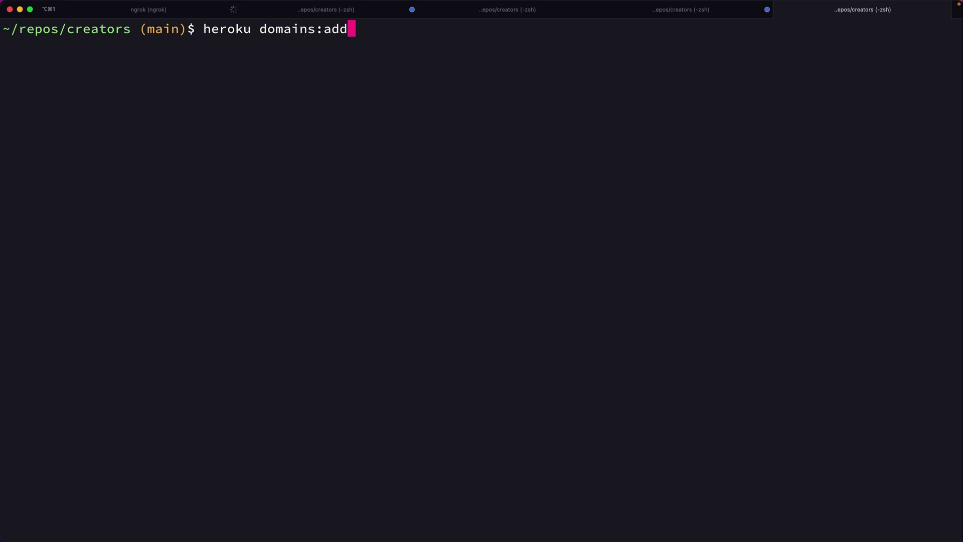
type(" \"*.crea")
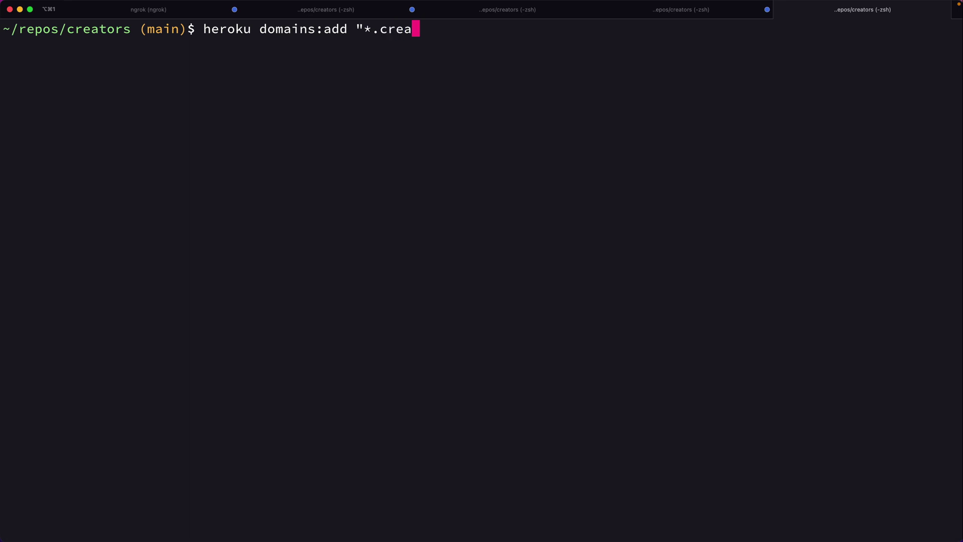
type("torplatform.xyz\"")
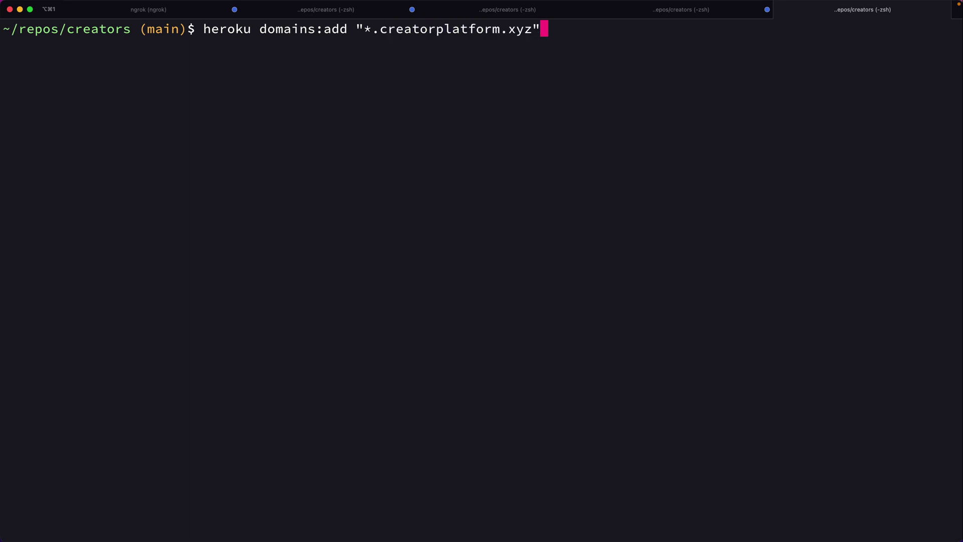
key("Return")
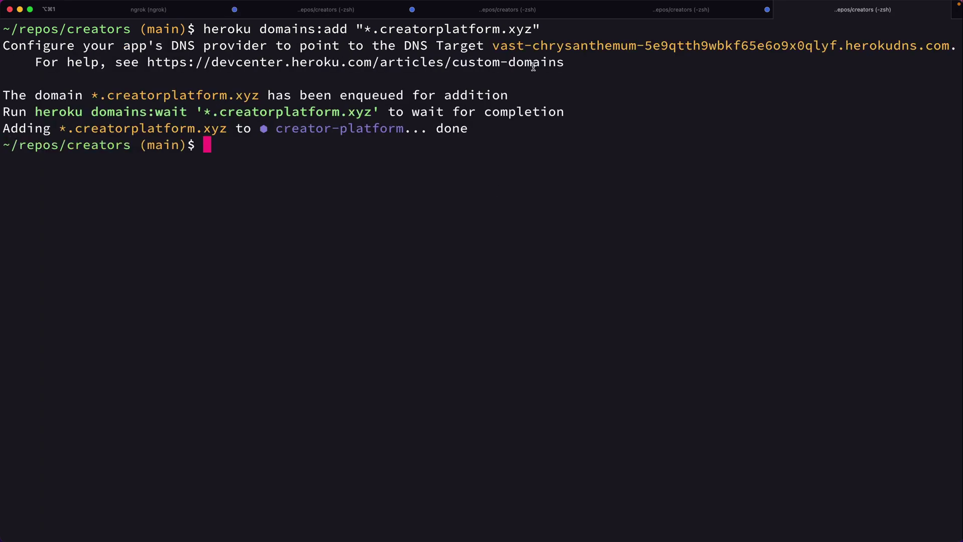
double_click(507, 45)
key("super+c")
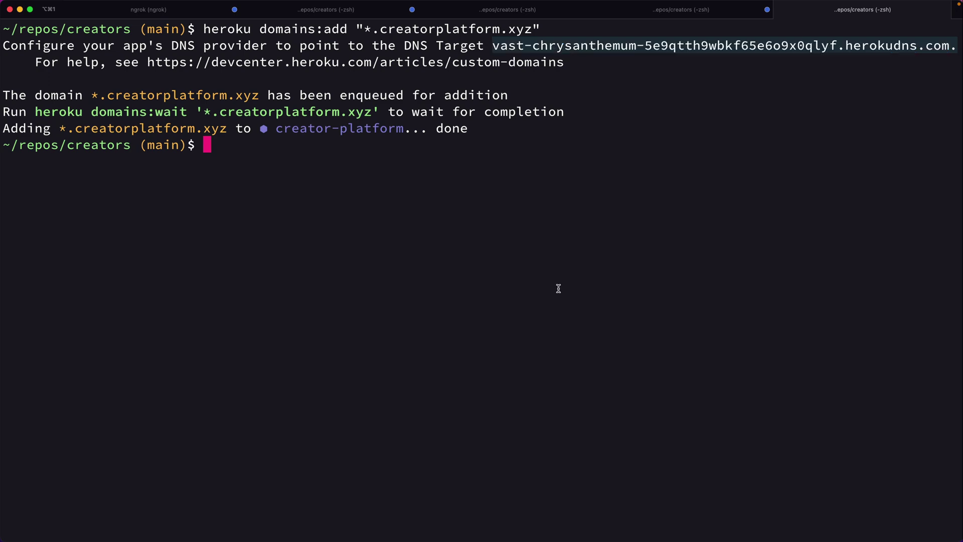
Paste the vast-chrysanthemum Heroku target into the * record and save the wildcard CNAME
key("super+Tab")
key("super+Tab")
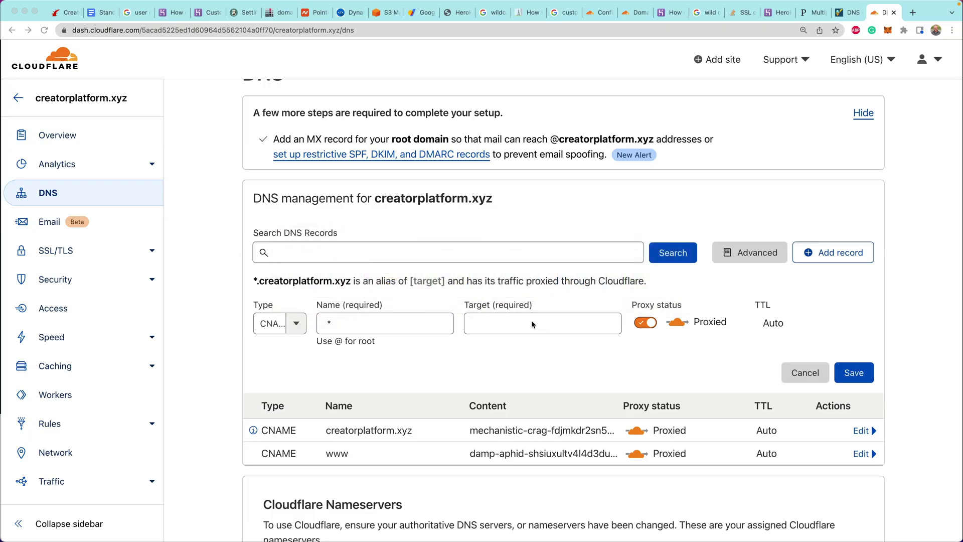
left_click(532, 321)
key("super+v")
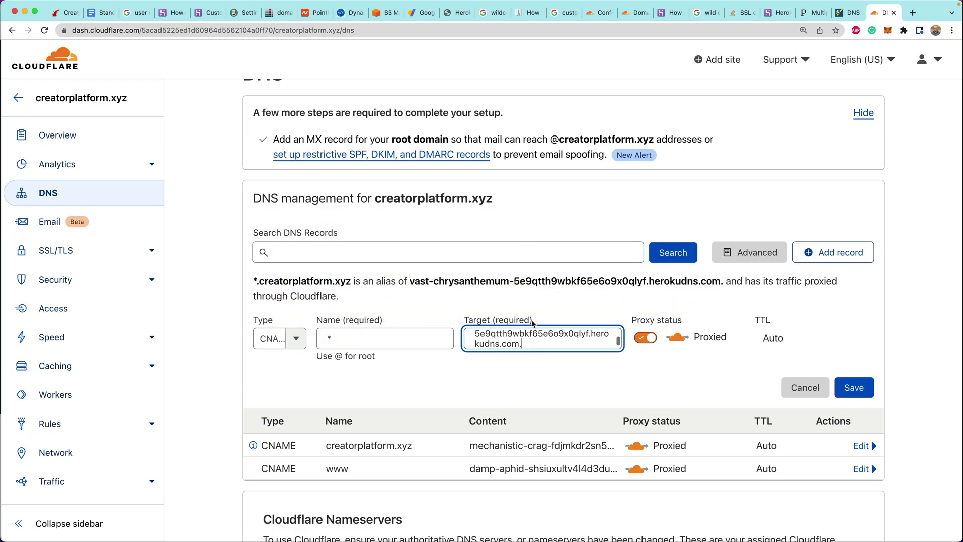
left_click(858, 390)
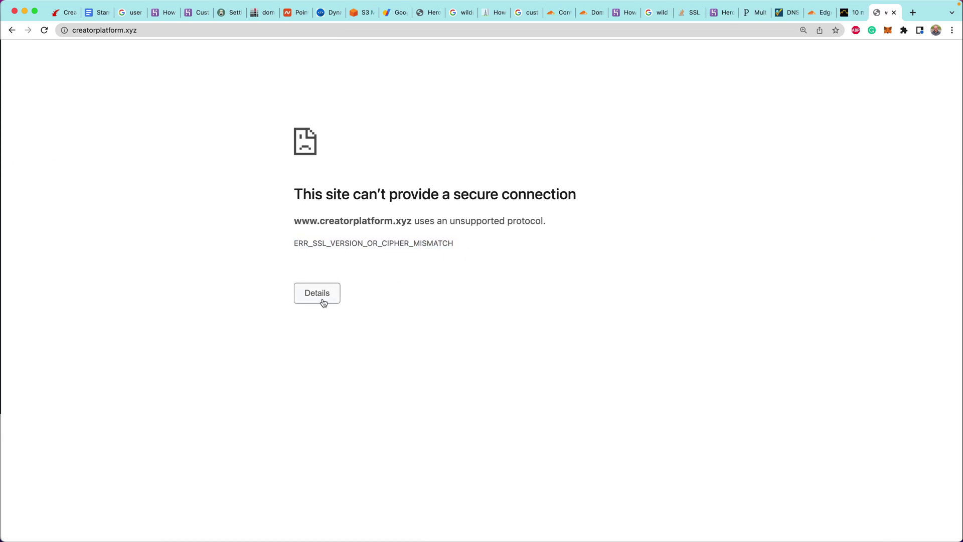
Expand the ERR_SSL_VERSION_OR_CIPHER_MISMATCH error details and view the site's connection security info
left_click(322, 300)
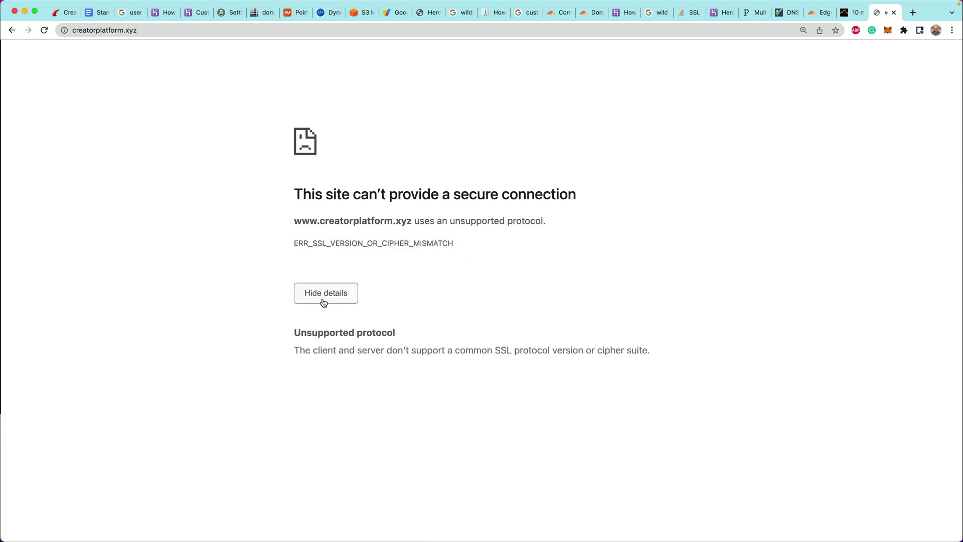
left_click_drag(294, 329, 623, 368)
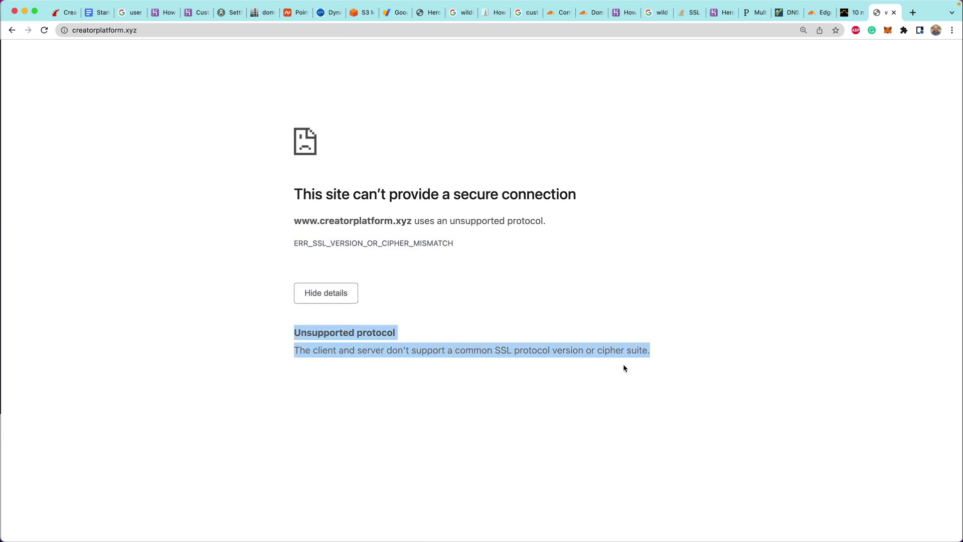
left_click(574, 367)
left_click(643, 346, "shift")
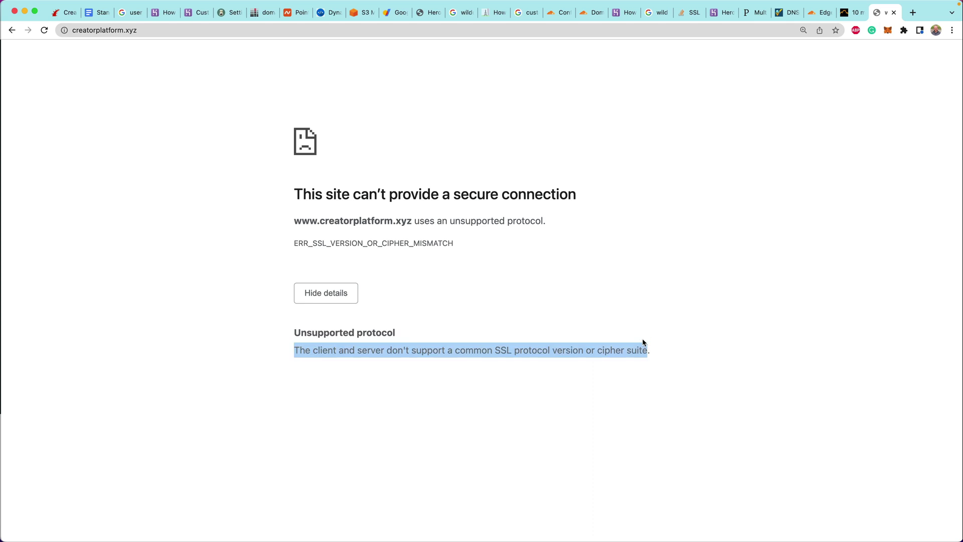
left_click(90, 31)
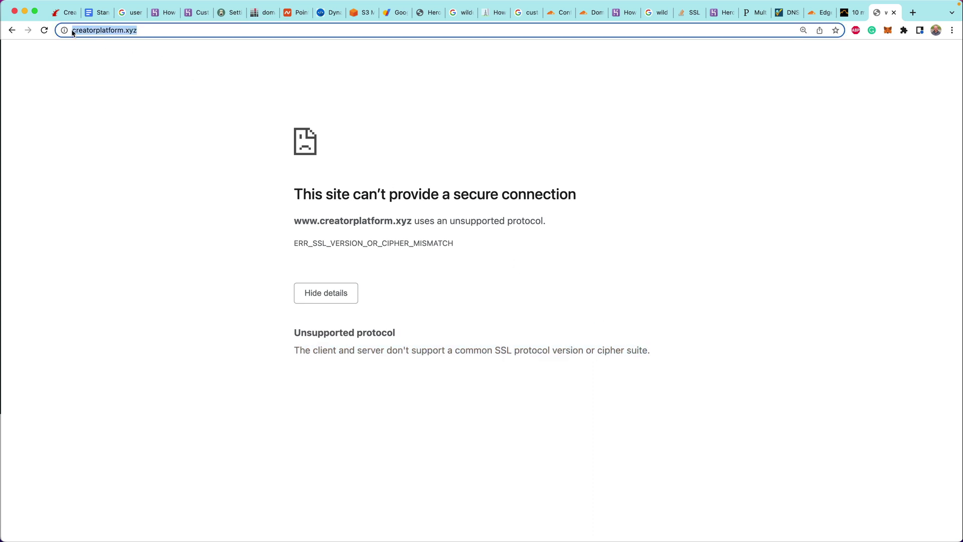
left_click(68, 31)
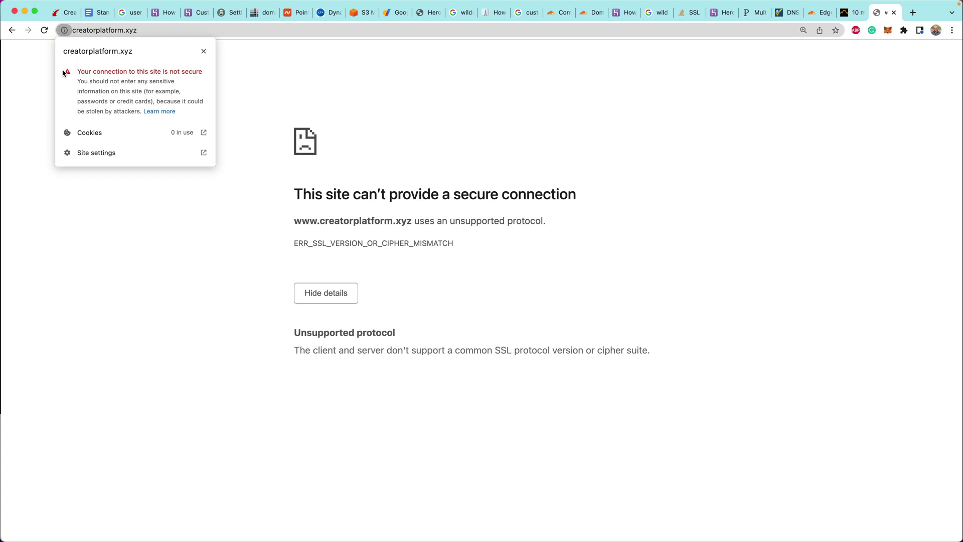
key("super+Tab")
key("Up")
key("ctrl+a")
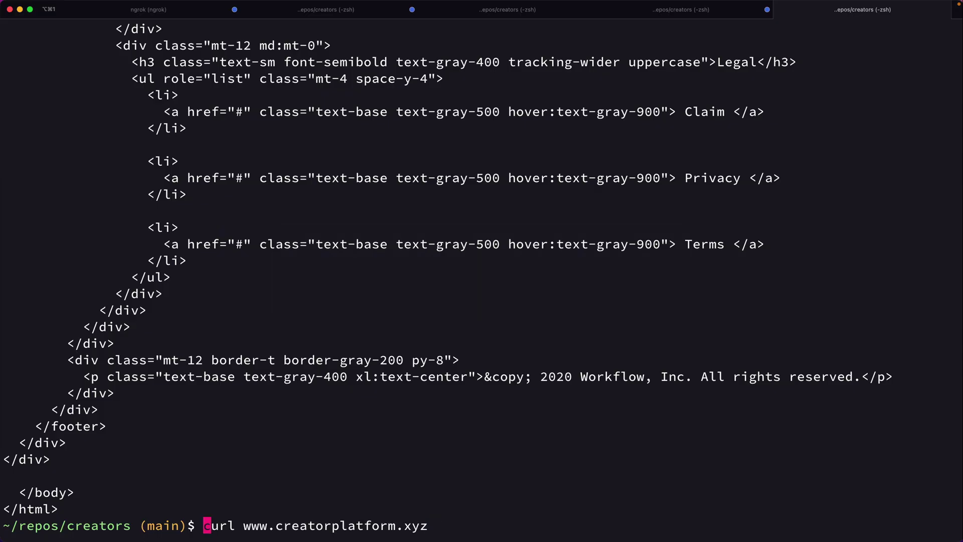
key("Right")
key("Right")
key("Right")
key("Right")
key("Right")
type("-I")
key("Return")
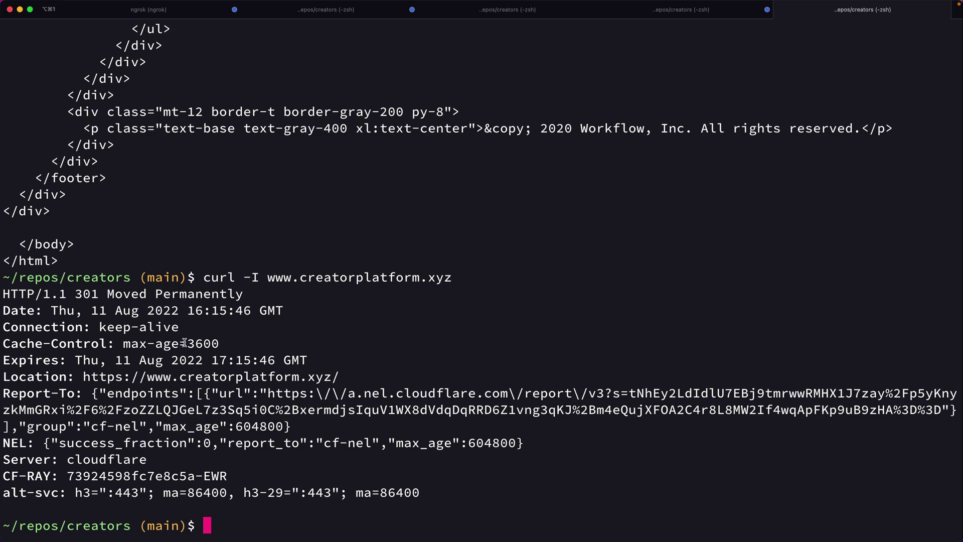
left_click_drag(76, 294, 109, 293)
left_click_drag(83, 376, 328, 376)
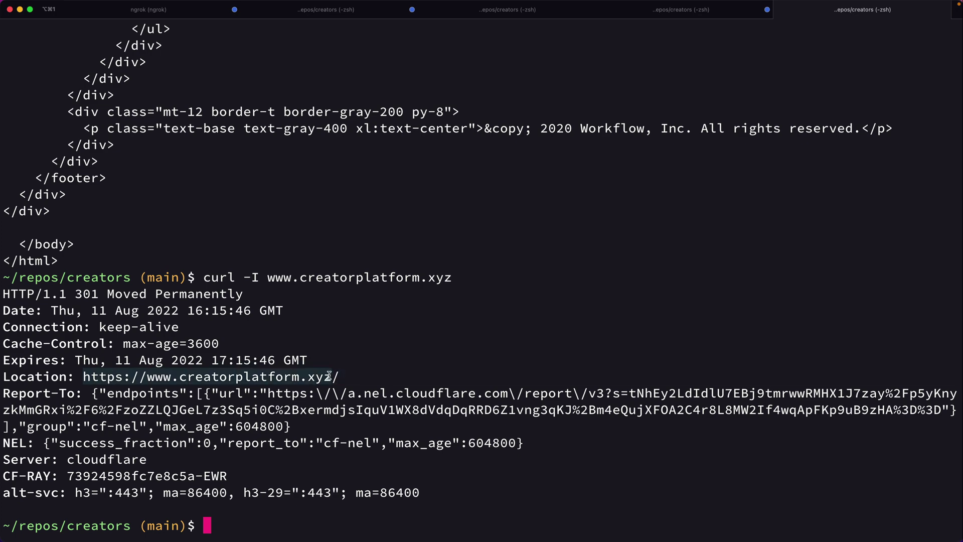
key("Up")
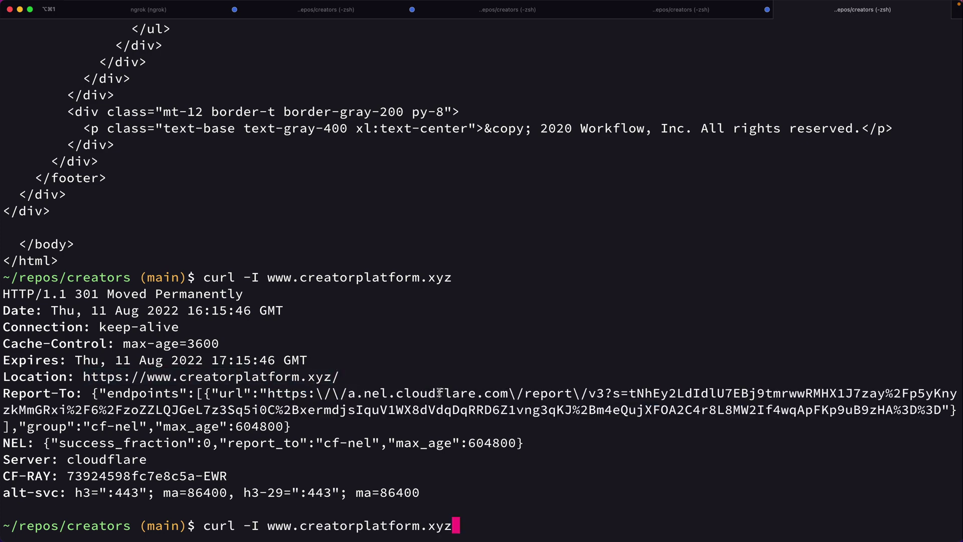
key("BackSpace")
key("BackSpace")
key("BackSpace")
key("BackSpace")
key("BackSpace")
key("BackSpace")
key("BackSpace")
key("BackSpace")
key("BackSpace")
key("BackSpace")
key("BackSpace")
key("BackSpace")
key("BackSpace")
key("BackSpace")
key("BackSpace")
key("BackSpace")
key("BackSpace")
key("BackSpace")
key("BackSpace")
key("BackSpace")
key("super+v")
key("Return")
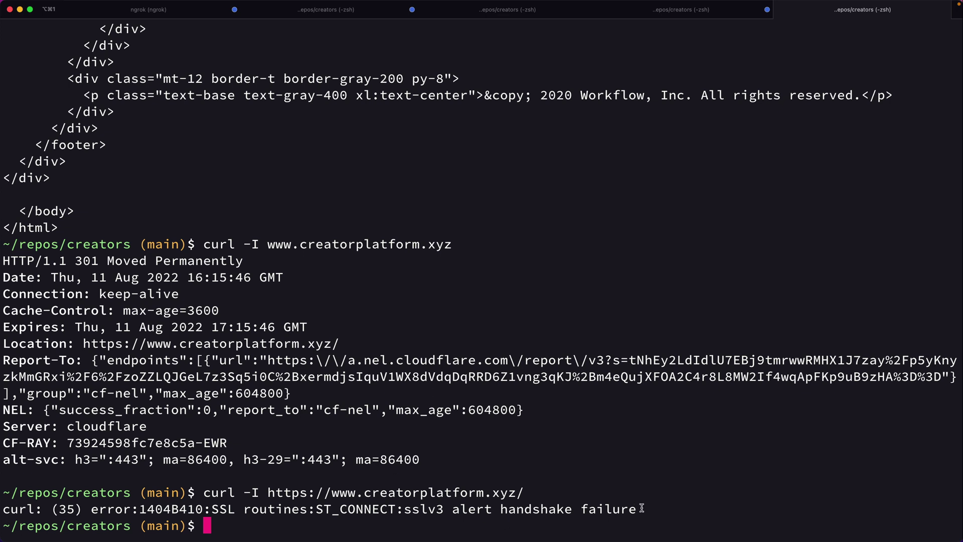
left_click_drag(644, 509, 6, 508)
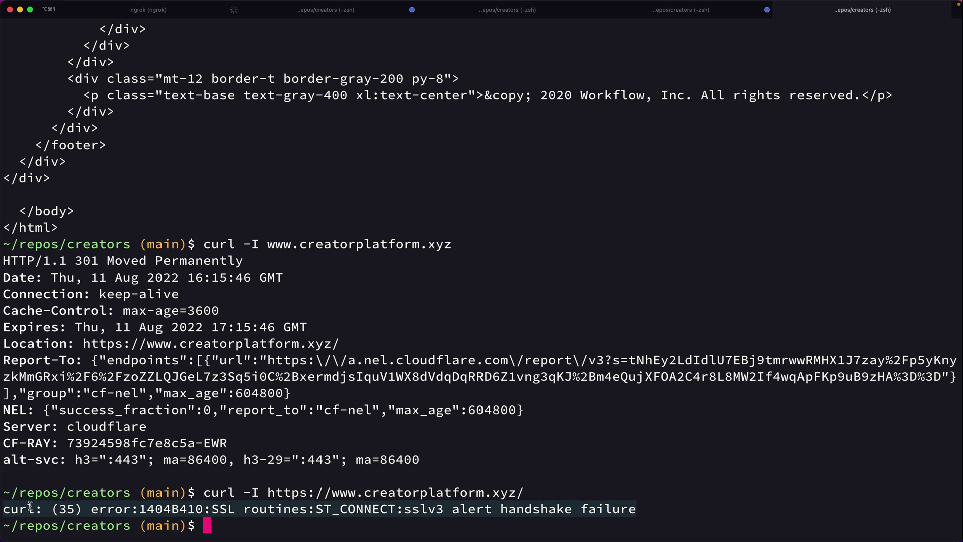
left_click(313, 426)
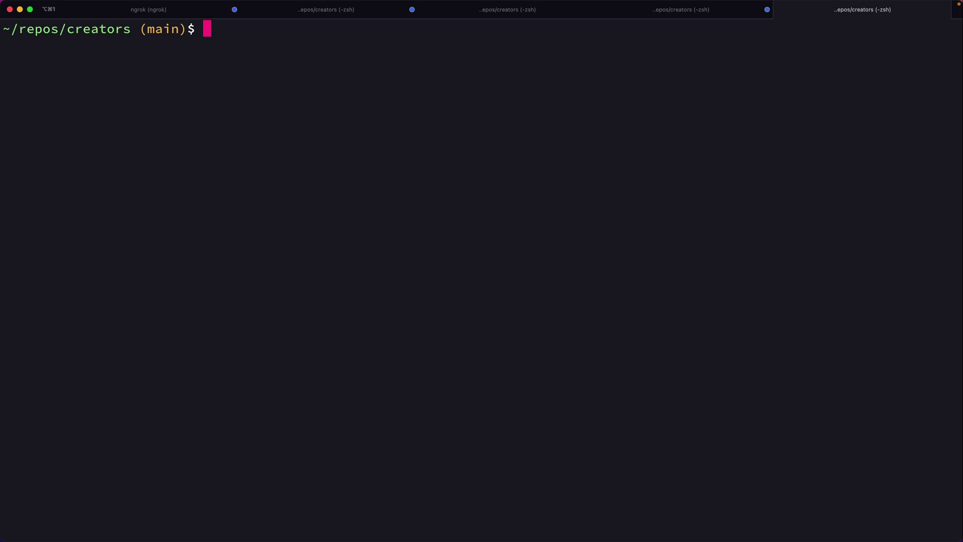
Flush the DNS cache, then nslookup creatorplatform.xyz, resolving to 172.67.219.144 and 104.21.17.18
key("super+v")
key("Return")
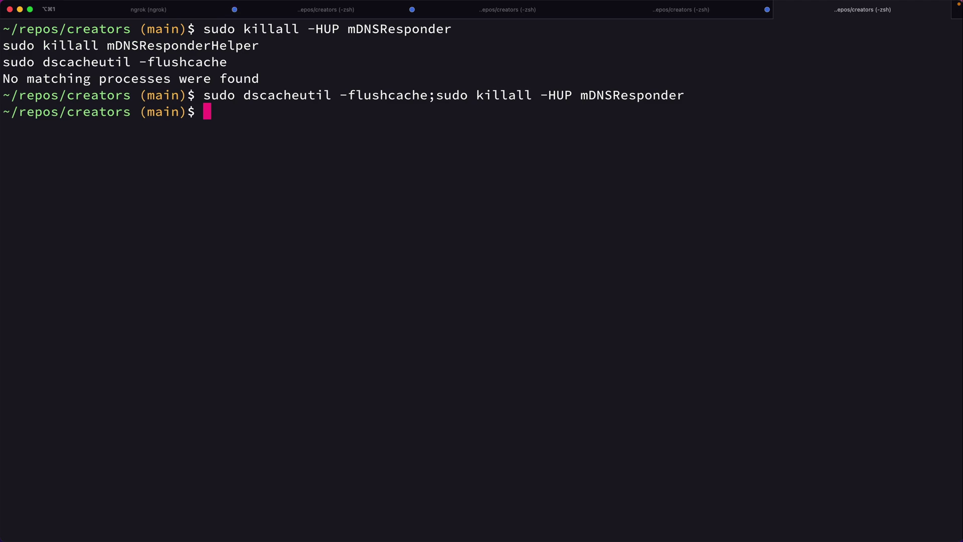
type("nslookup ")
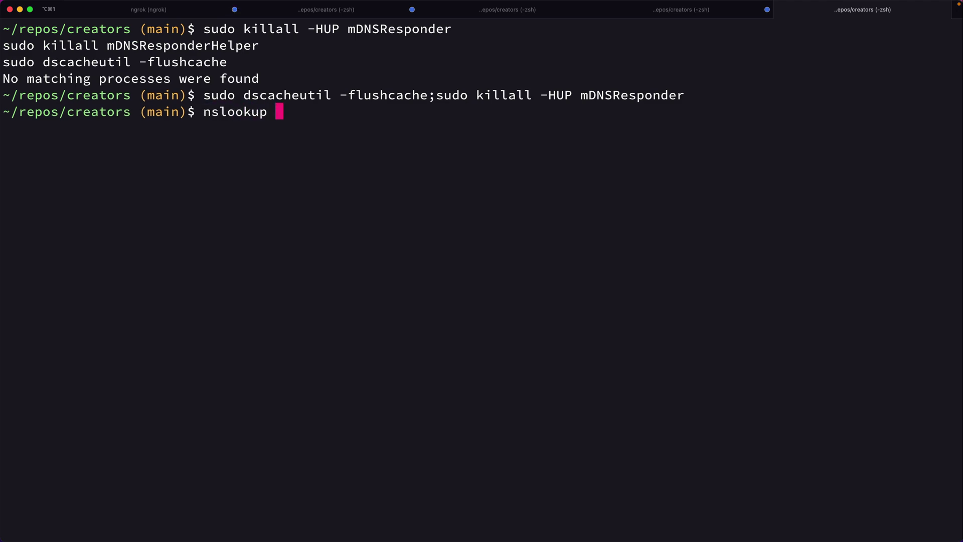
type("creatorplatform")
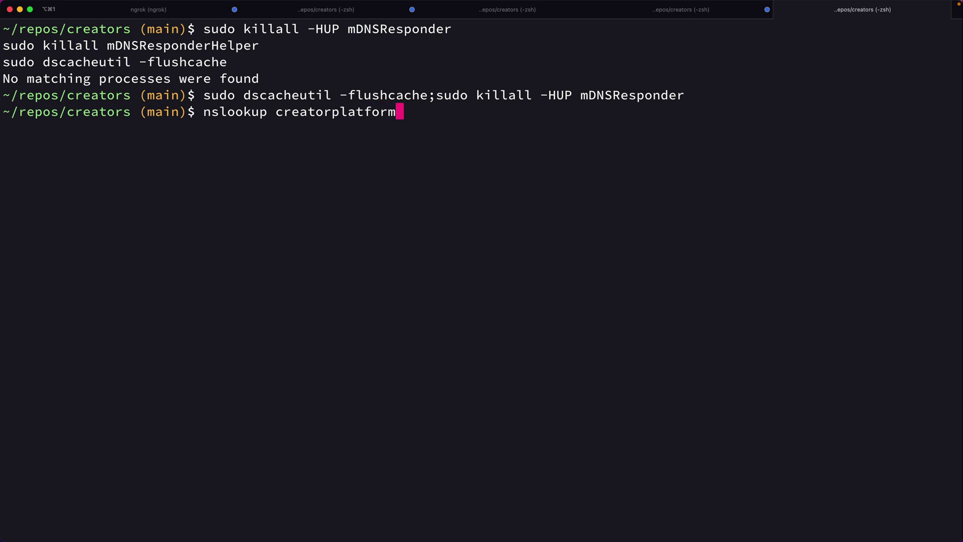
type(".xyz")
key("Return")
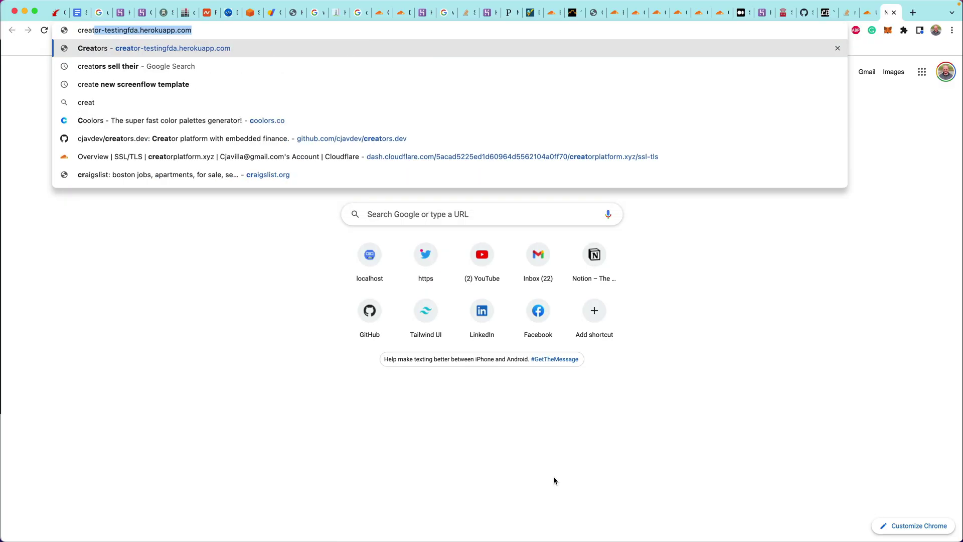
type("orp")
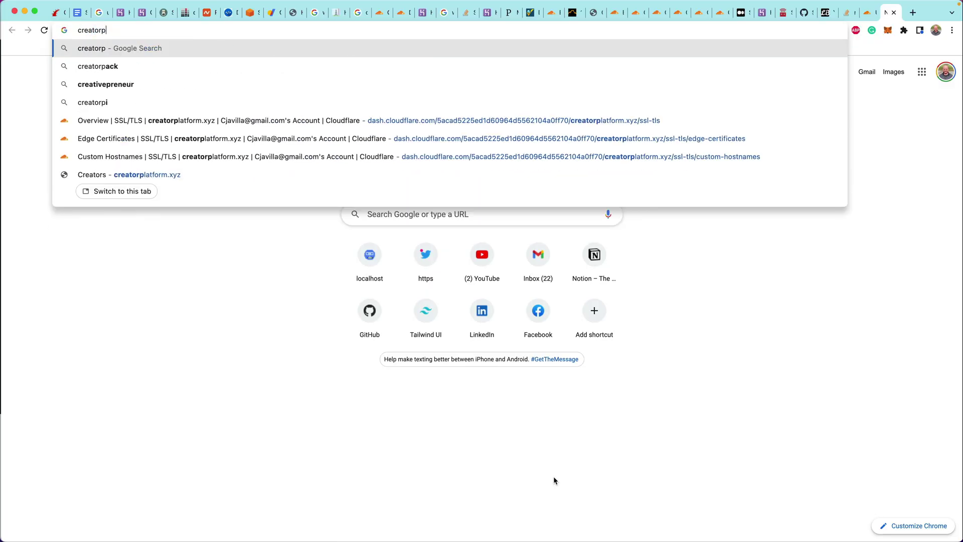
type("latform.xyz")
key("Return")
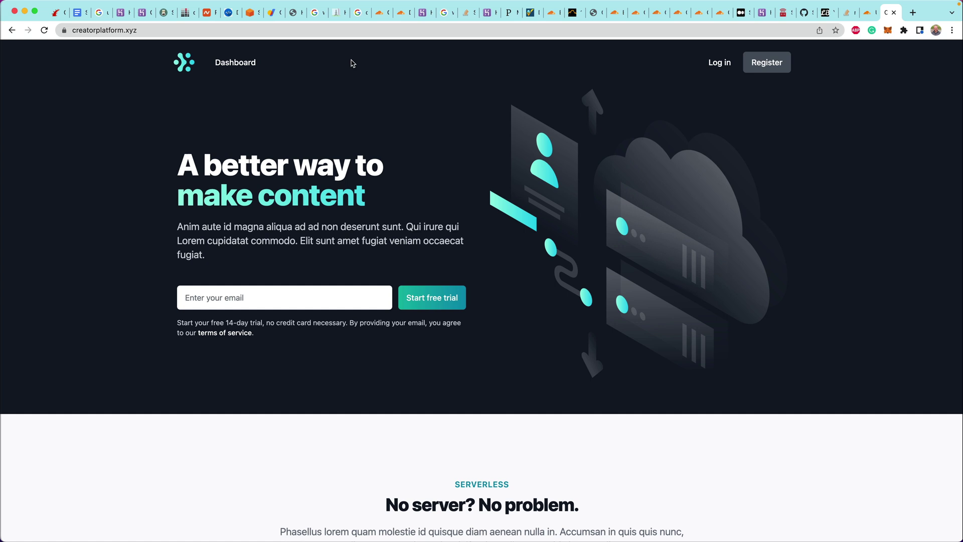
left_click(70, 33)
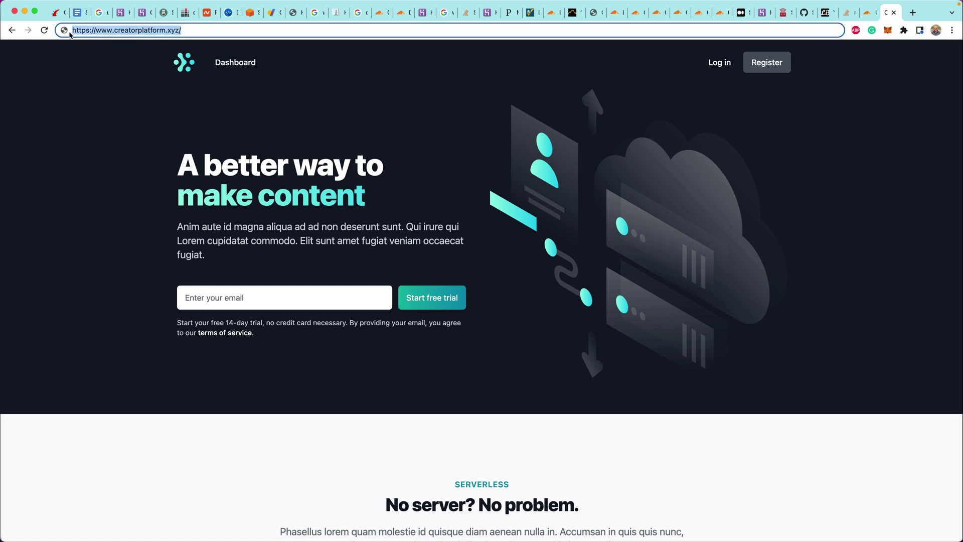
key("Right")
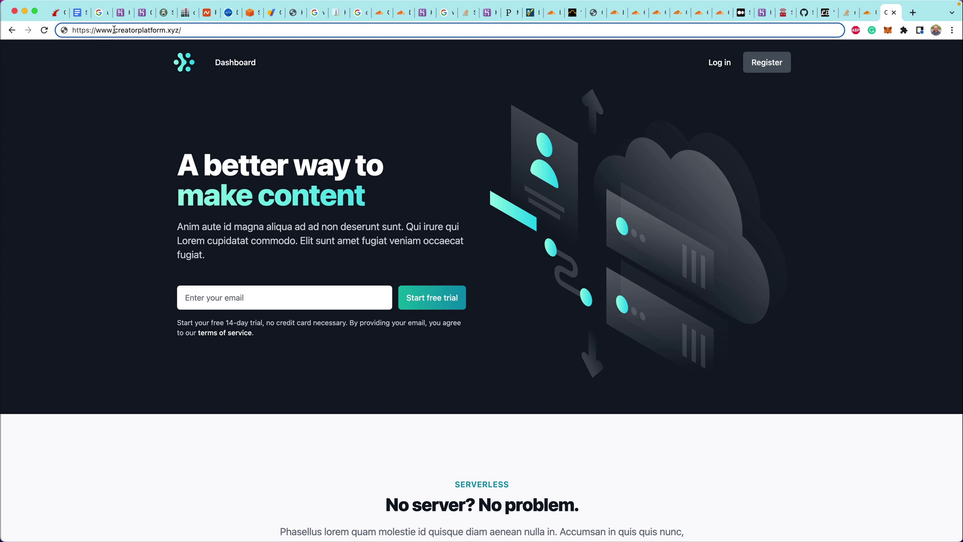
left_click_drag(114, 30, 100, 30)
left_click(116, 74)
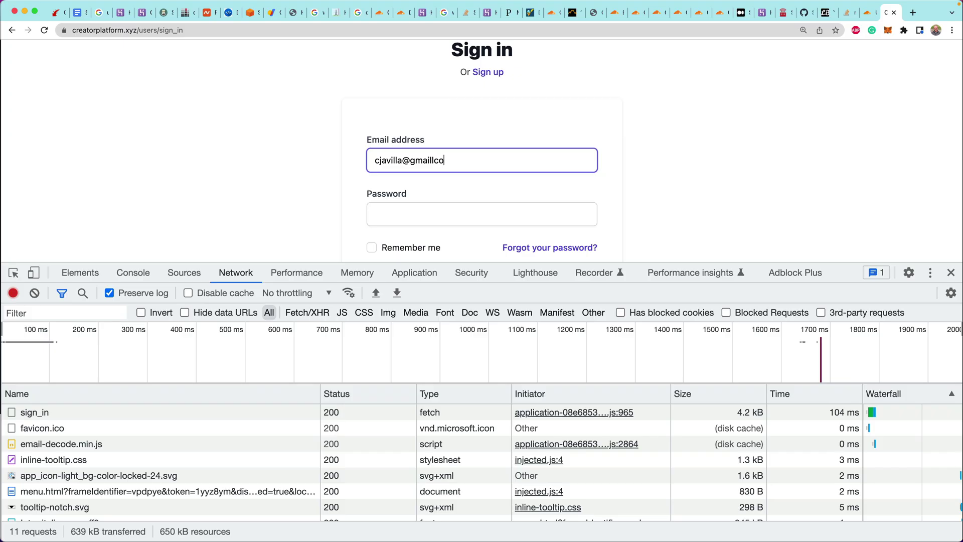
Finish entering the email address and password, then submit the sign-in form
type("com")
key("Tab")
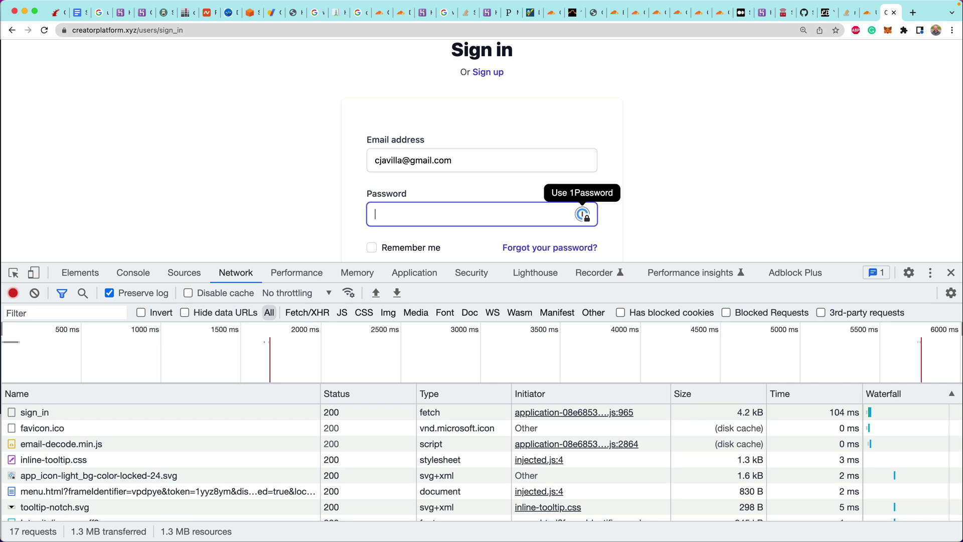
type("••••")
scroll(344, 112, "down", 3)
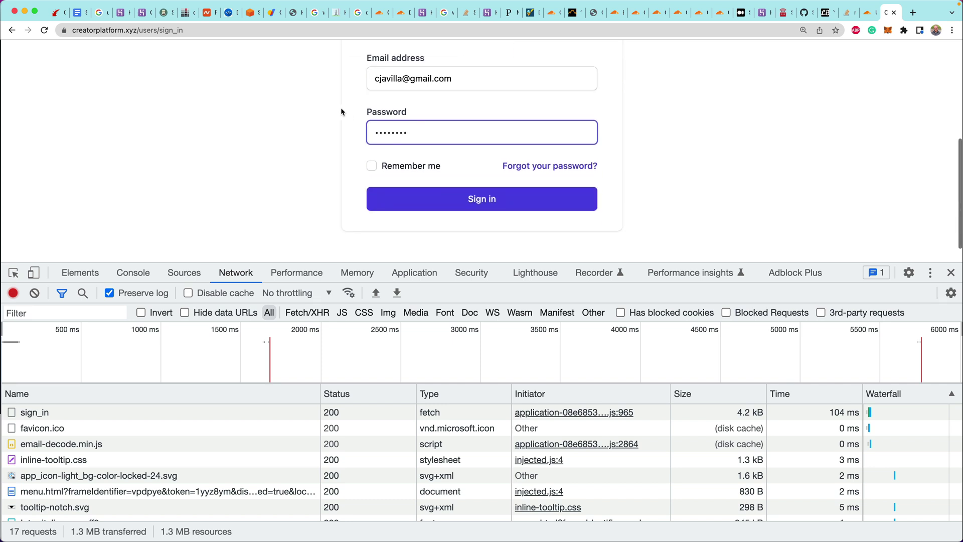
key("Return")
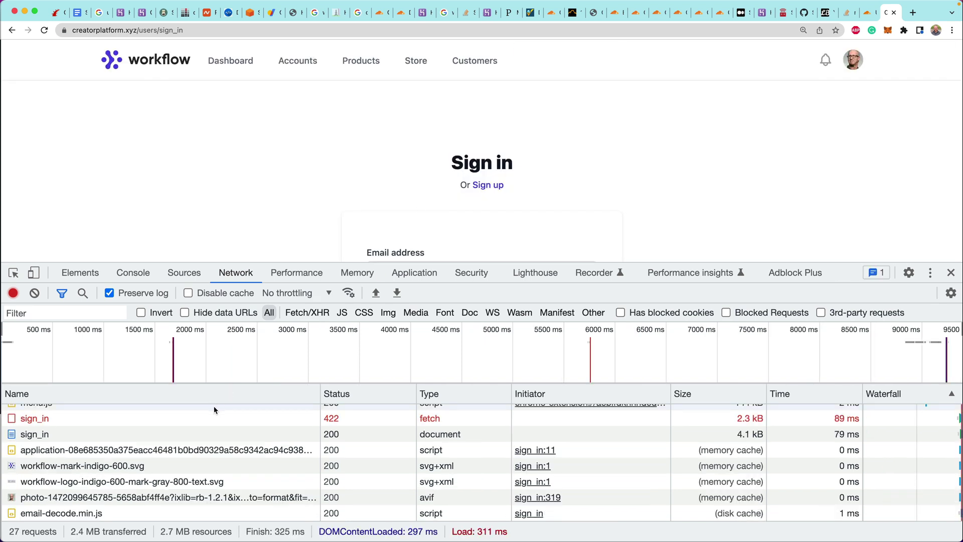
Inspect the failed 422 sign_in request's Headers, Payload, Preview and Response in DevTools
left_click(26, 419)
scroll(346, 446, "down", 10)
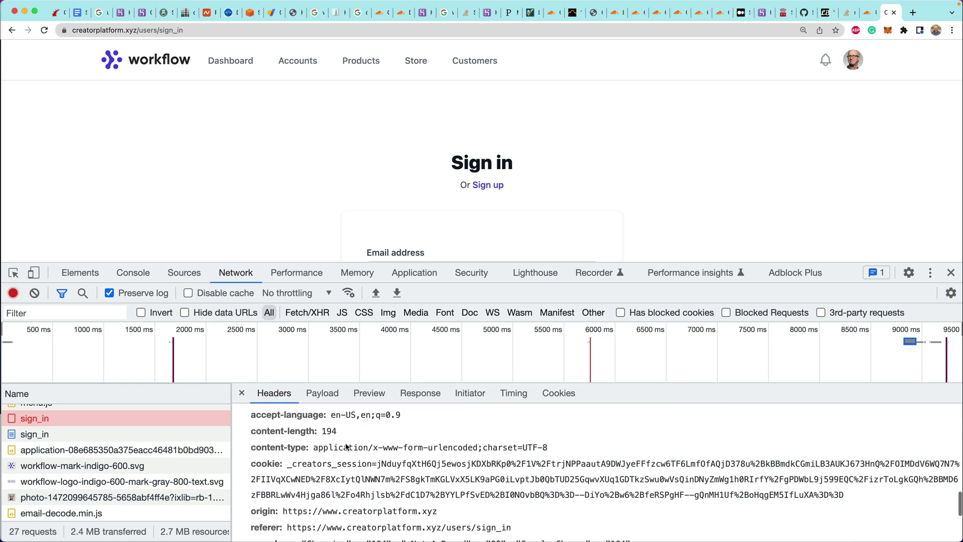
left_click(322, 393)
left_click(369, 393)
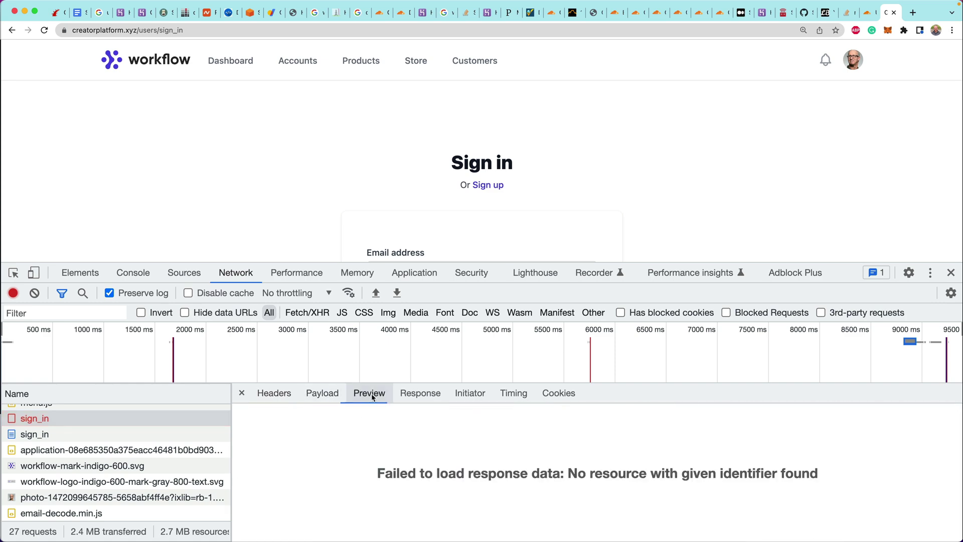
left_click(420, 392)
left_click(274, 393)
scroll(328, 483, "down", 10)
scroll(328, 483, "down", 5)
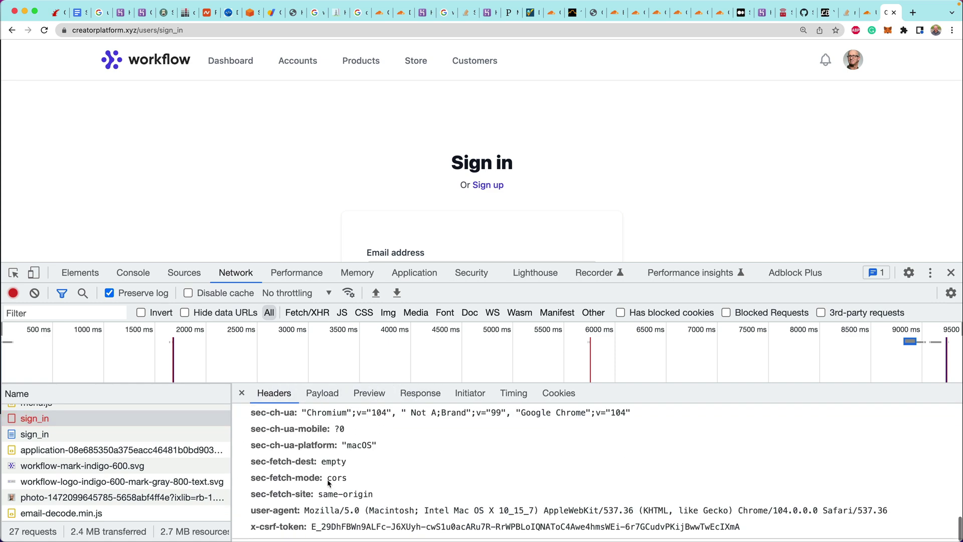
key("super+Tab")
key("super+Tab")
key("super+Tab")
Stream the Heroku app logs with heroku logs -t and scroll to the sign-in error
type("heroku logs -t")
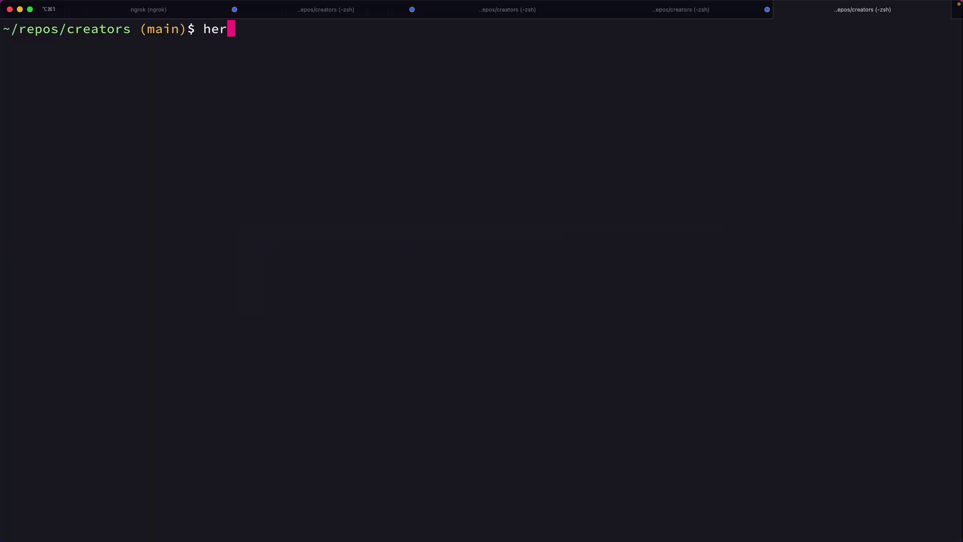
key("Return")
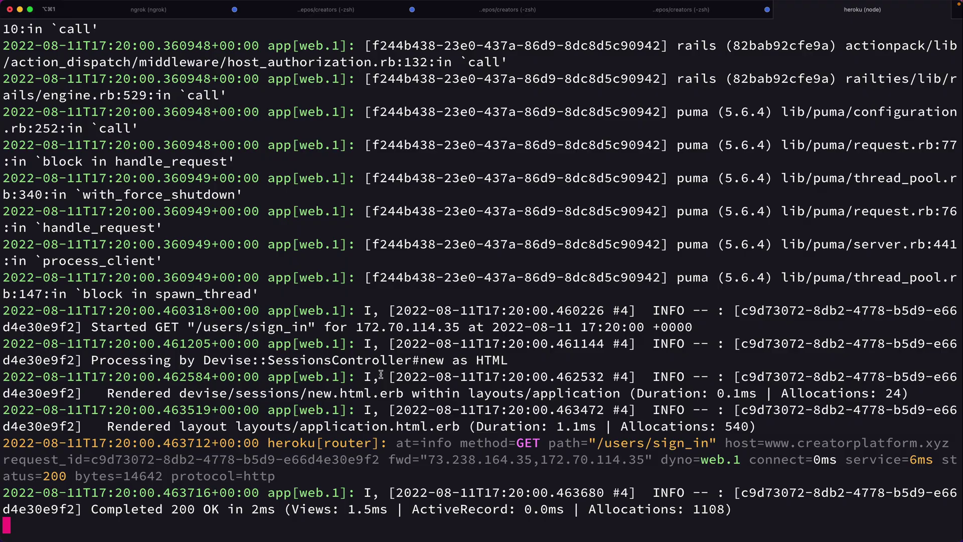
scroll(381, 374, "up", 20)
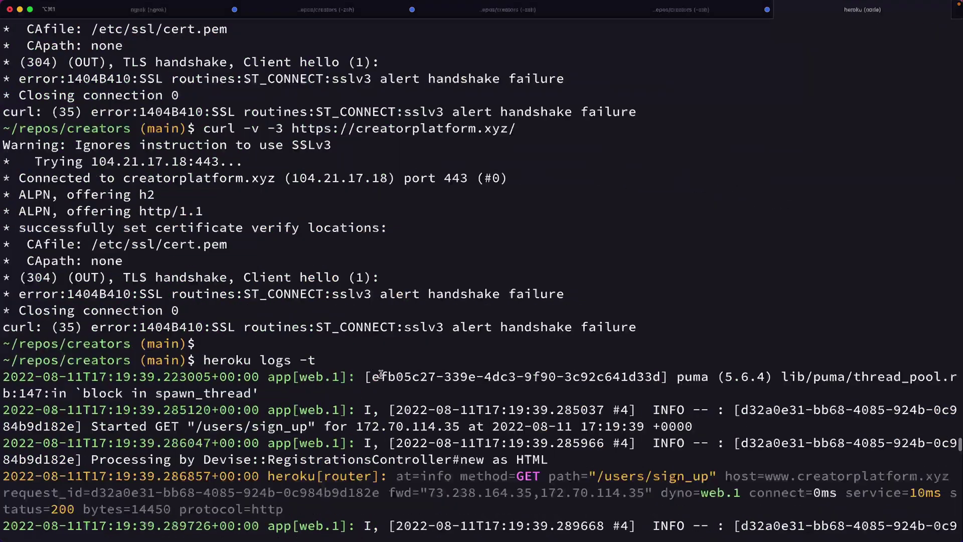
scroll(381, 374, "down", 8)
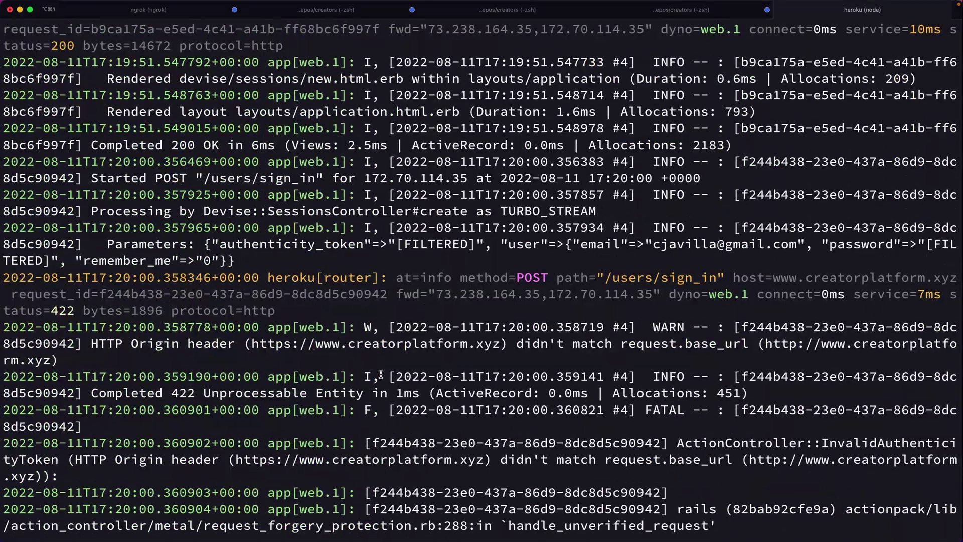
scroll(381, 375, "down", 2)
scroll(381, 375, "down", 1)
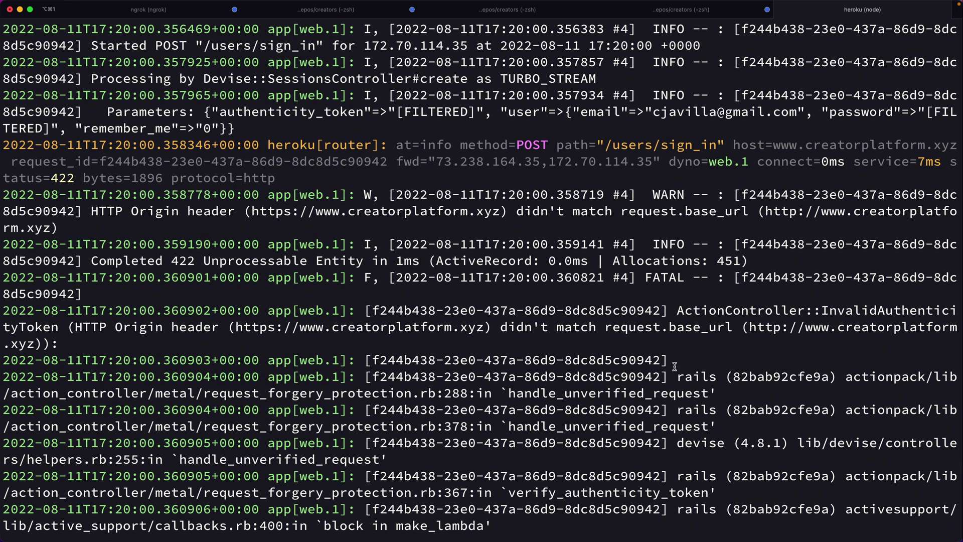
Highlight the InvalidAuthenticityToken error: HTTP Origin header didn't match request.base_url
left_click_drag(733, 327, 508, 327)
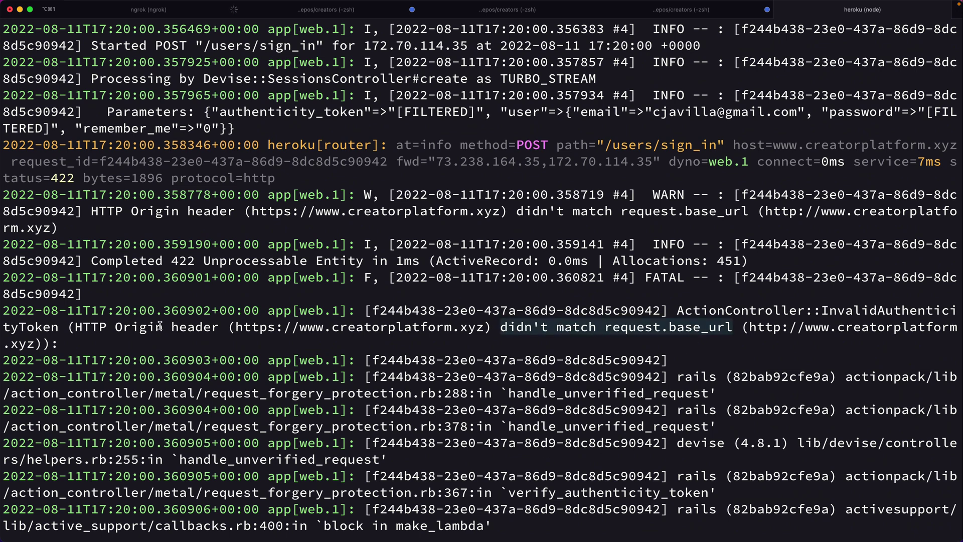
left_click(700, 328)
double_click(845, 312)
left_click_drag(844, 312, 745, 314)
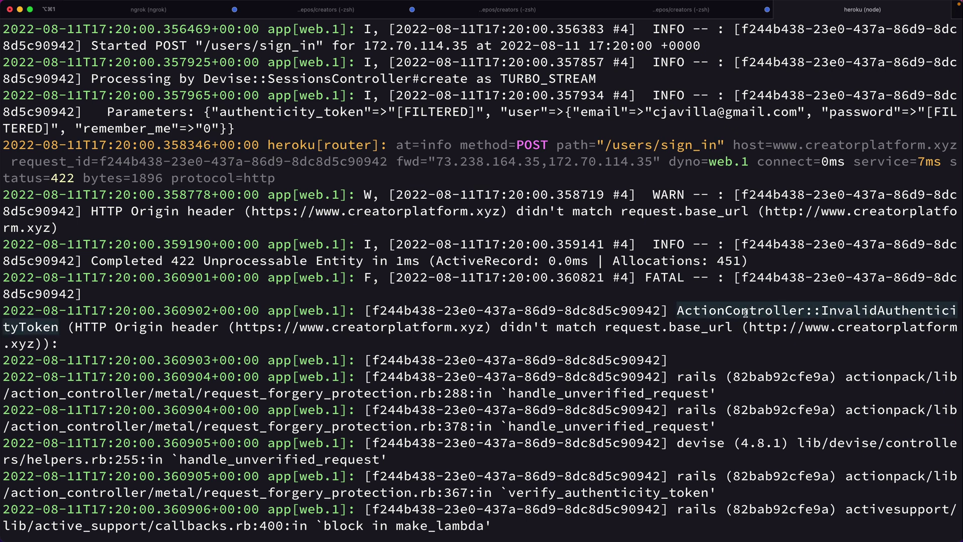
left_click(742, 323)
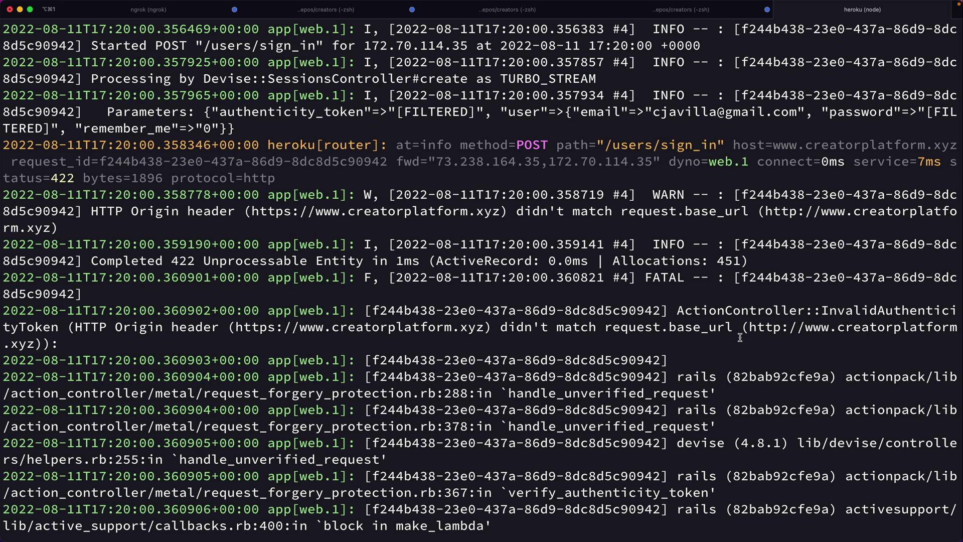
left_click_drag(740, 338, 677, 311)
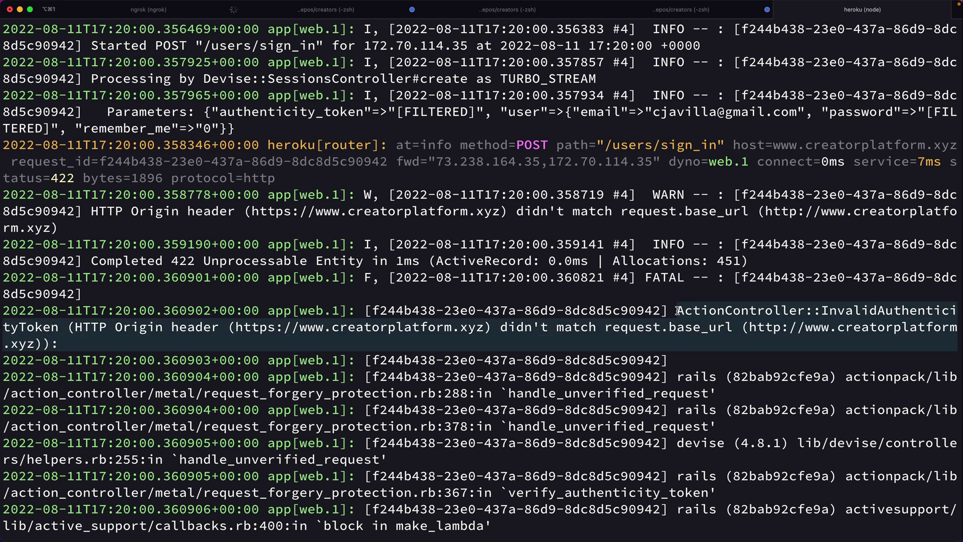
left_click_drag(85, 327, 203, 323)
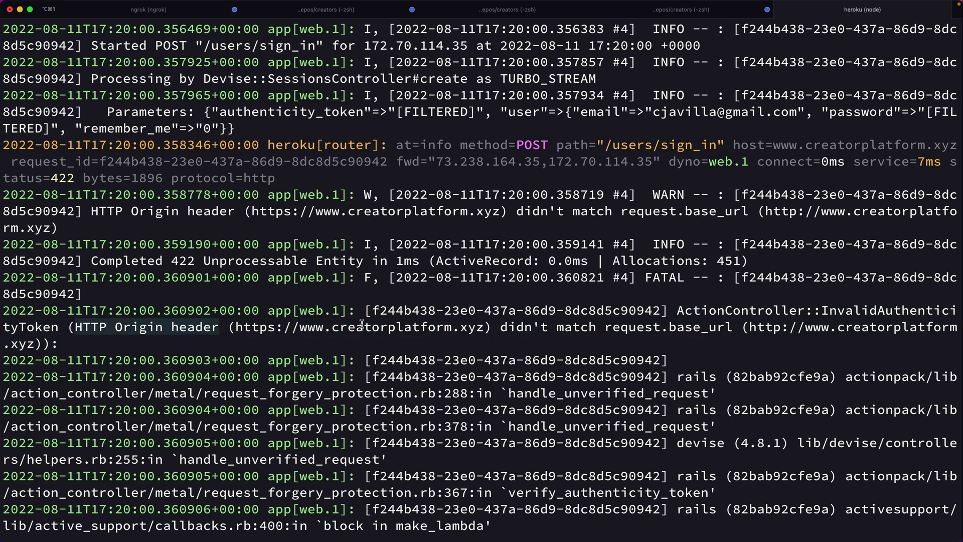
left_click_drag(677, 339, 674, 310)
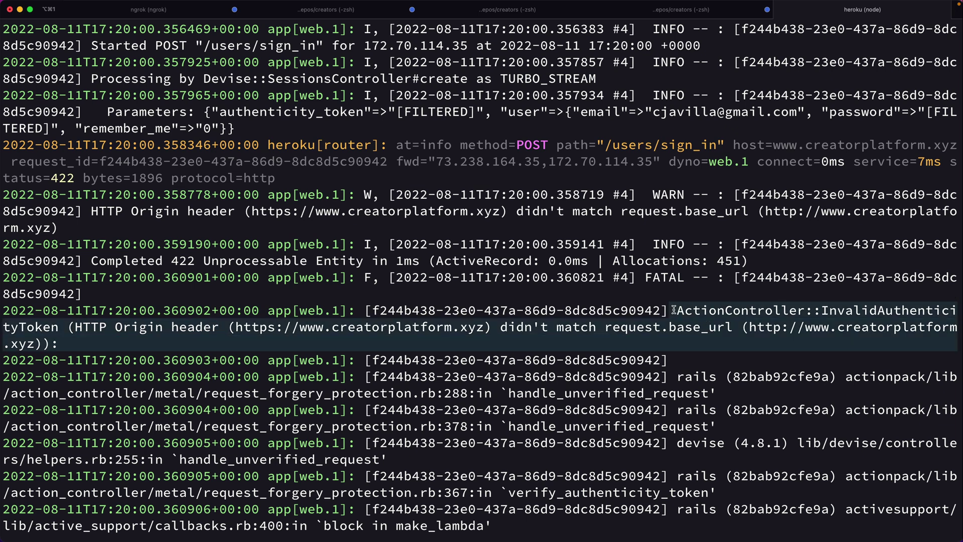
left_click(677, 334)
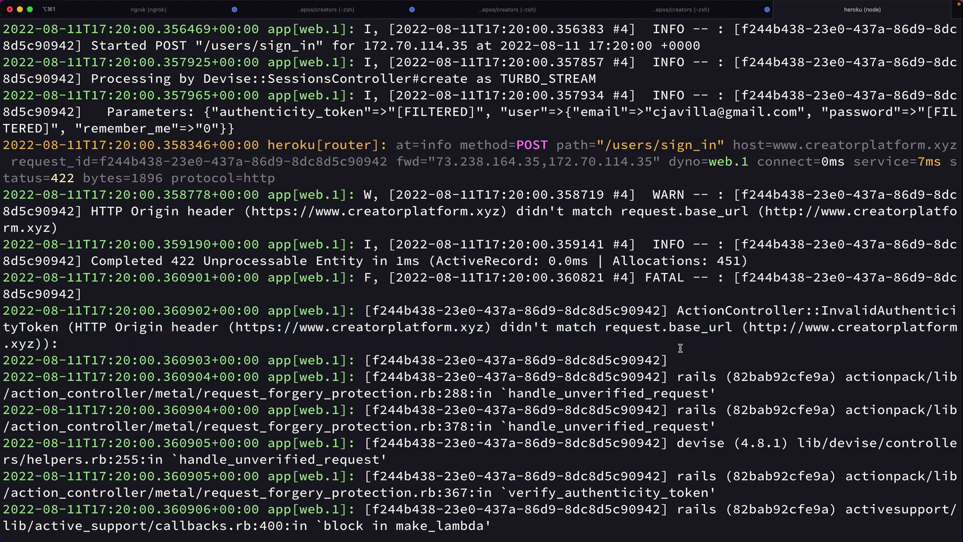
scroll(680, 348, "down", 10)
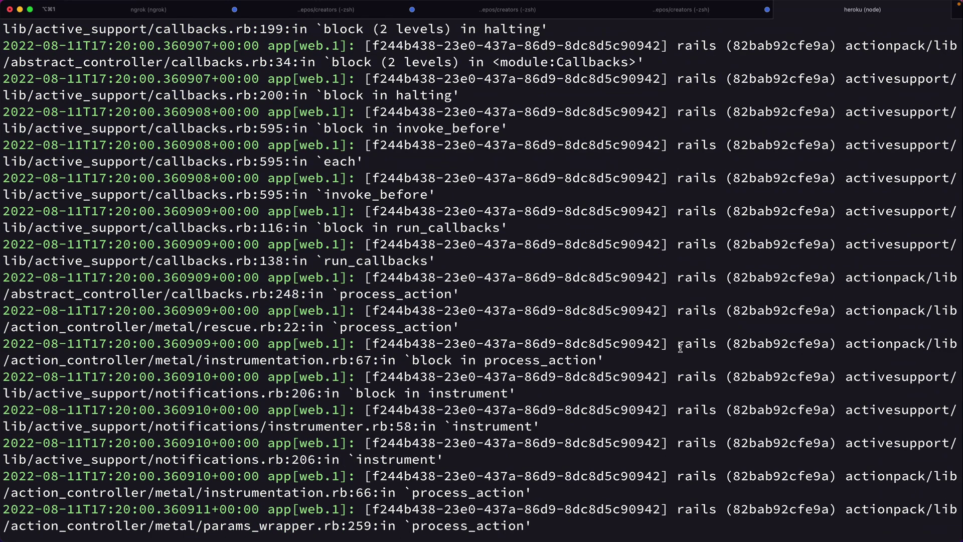
scroll(680, 348, "down", 20)
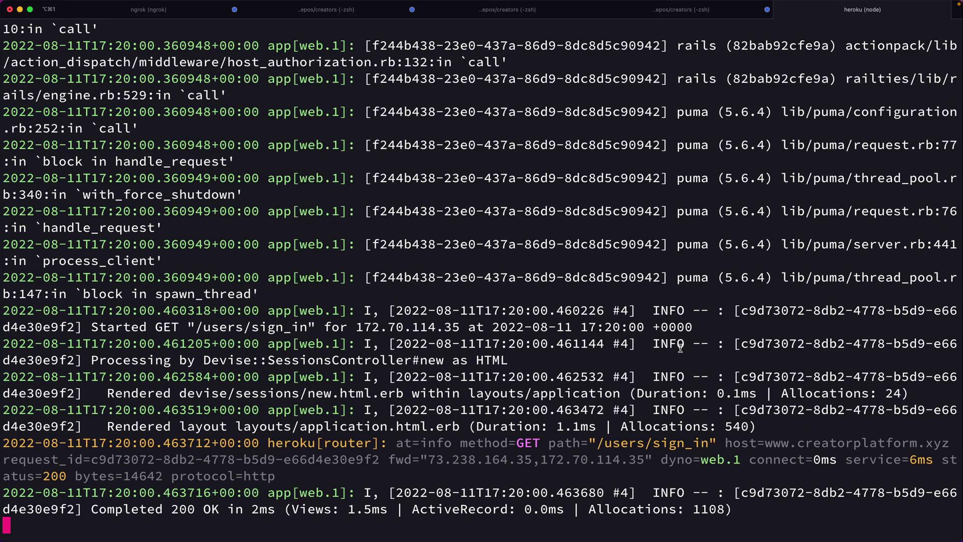
scroll(681, 348, "up", 15)
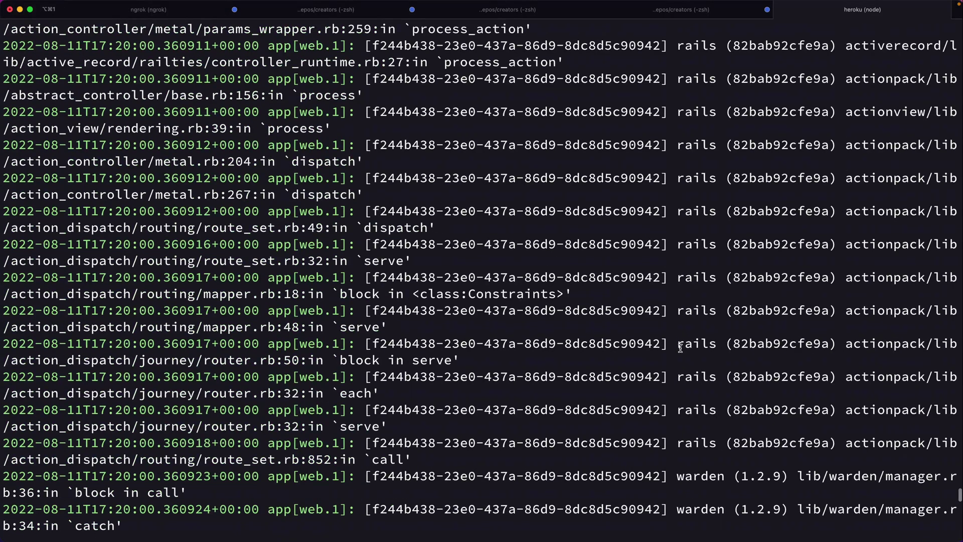
scroll(680, 348, "up", 8)
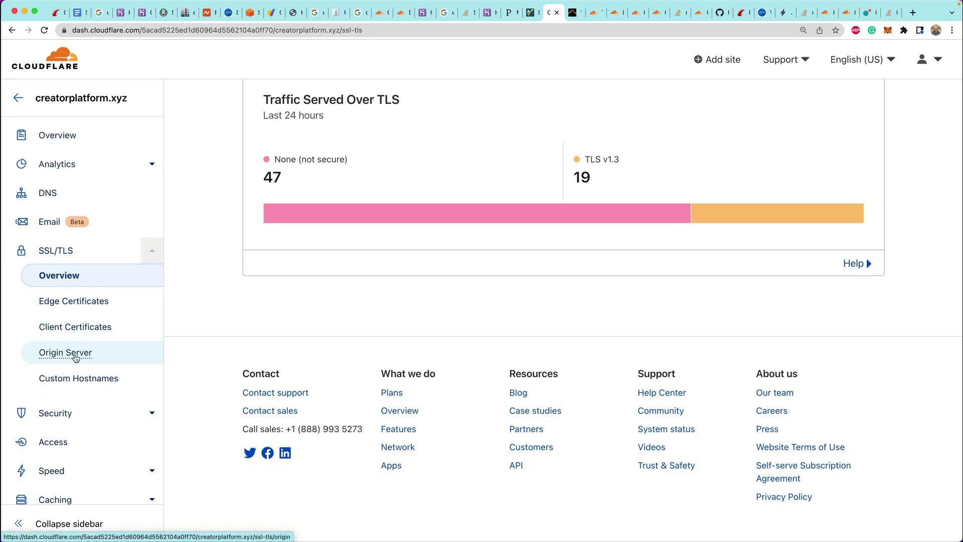
Under Origin Server, create an RSA (2048) certificate for creatorplatform.xyz and *.creatorplatform.xyz, valid 15 years
left_click(75, 356)
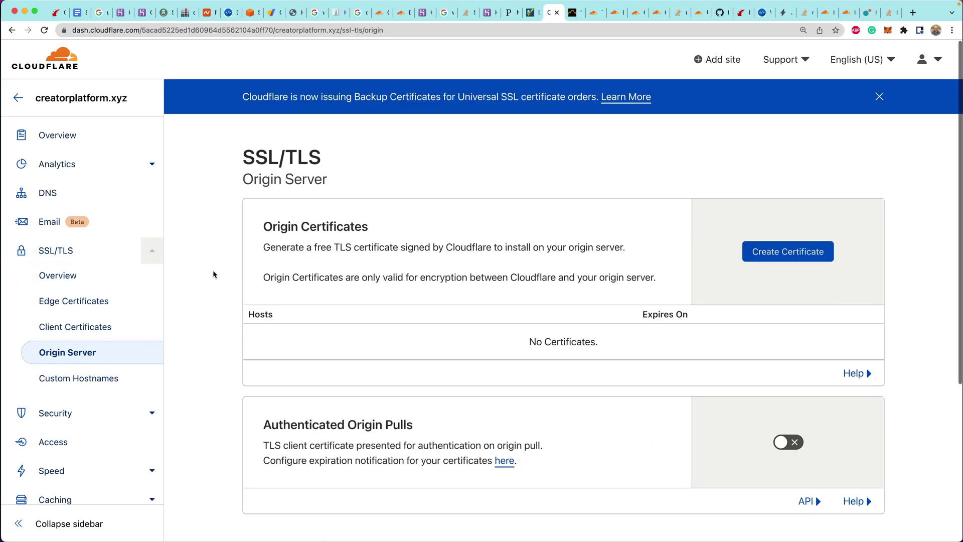
left_click(786, 205)
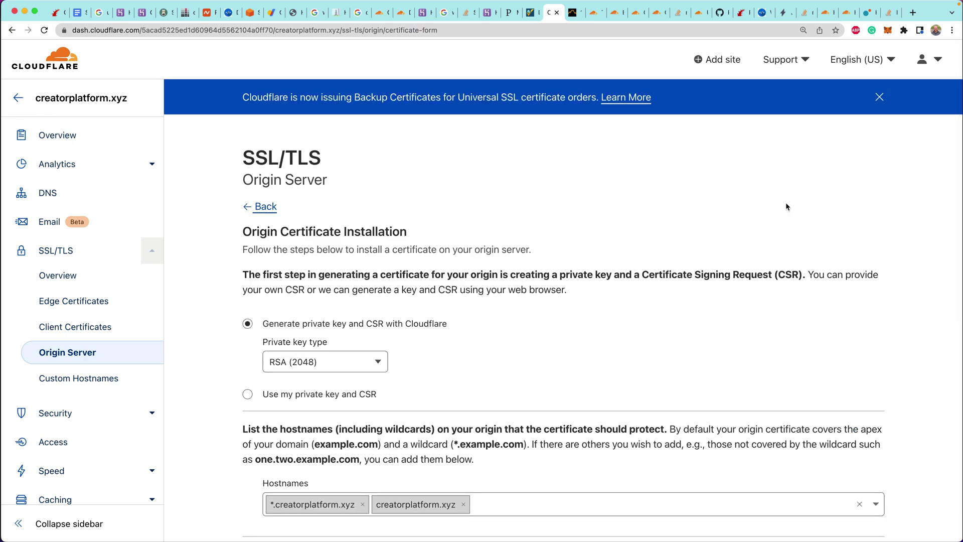
scroll(787, 205, "down", 3)
scroll(786, 206, "down", 1)
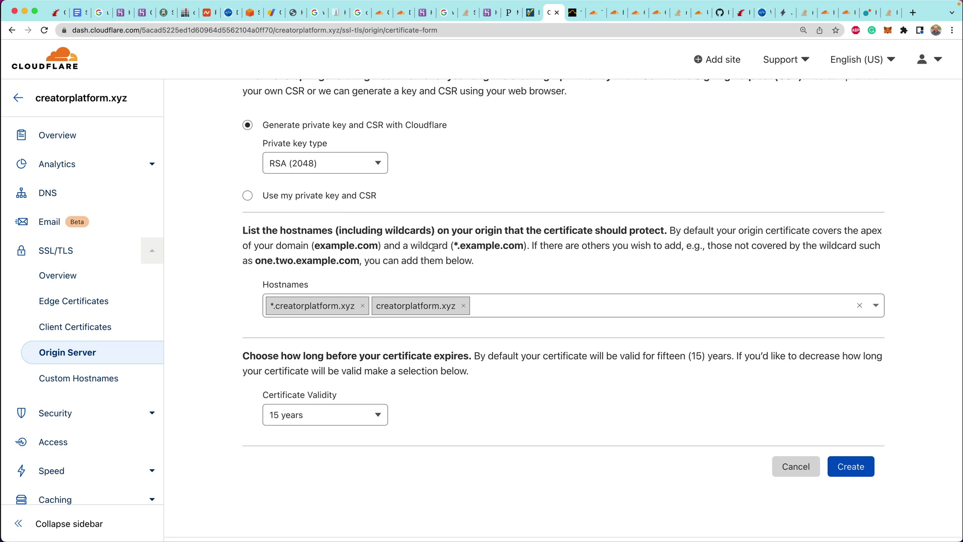
left_click_drag(489, 262, 487, 223)
left_click(524, 249)
scroll(243, 277, "down", 1)
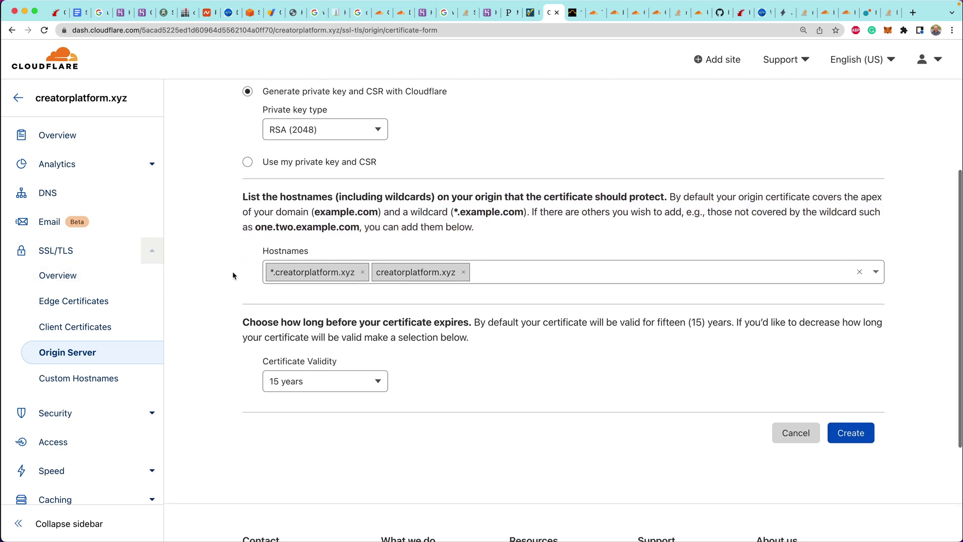
scroll(221, 273, "down", 3)
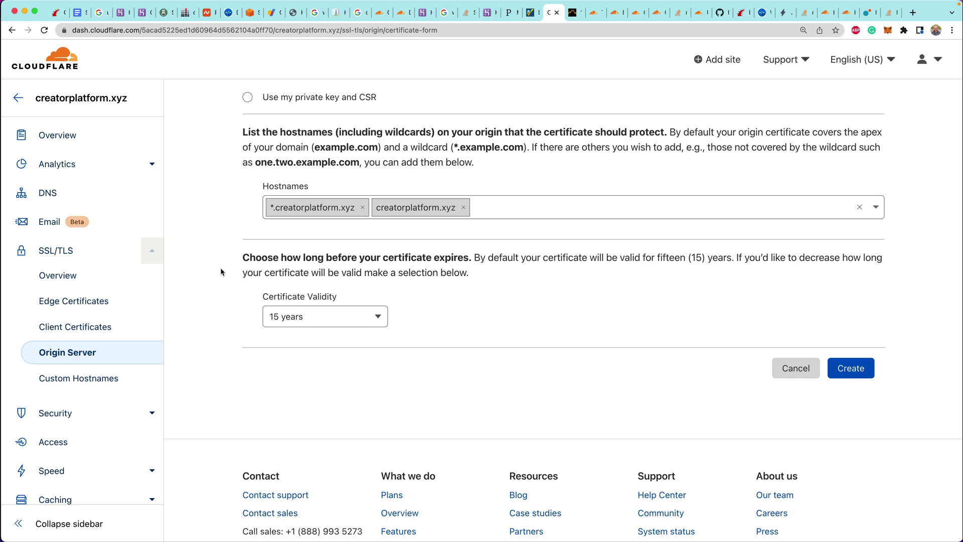
scroll(221, 273, "down", 1)
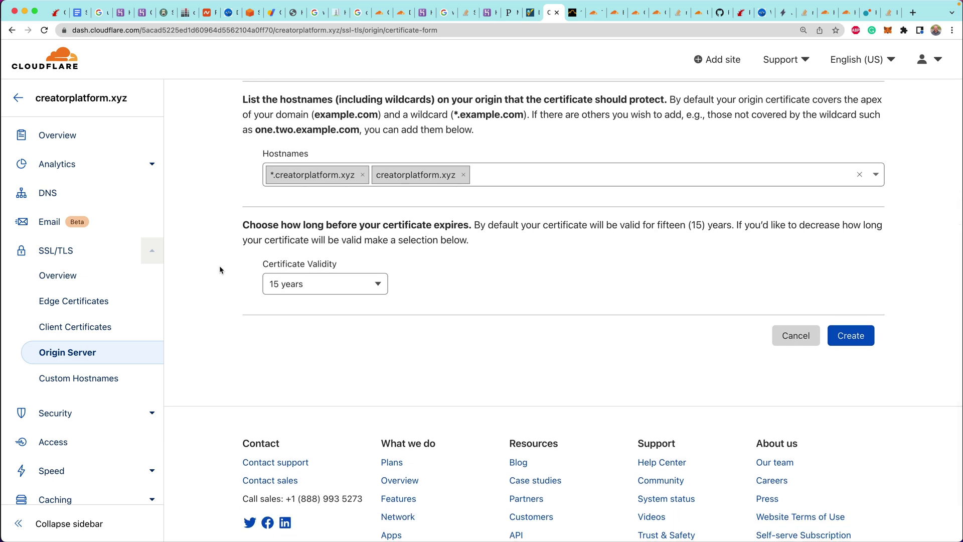
left_click(851, 337)
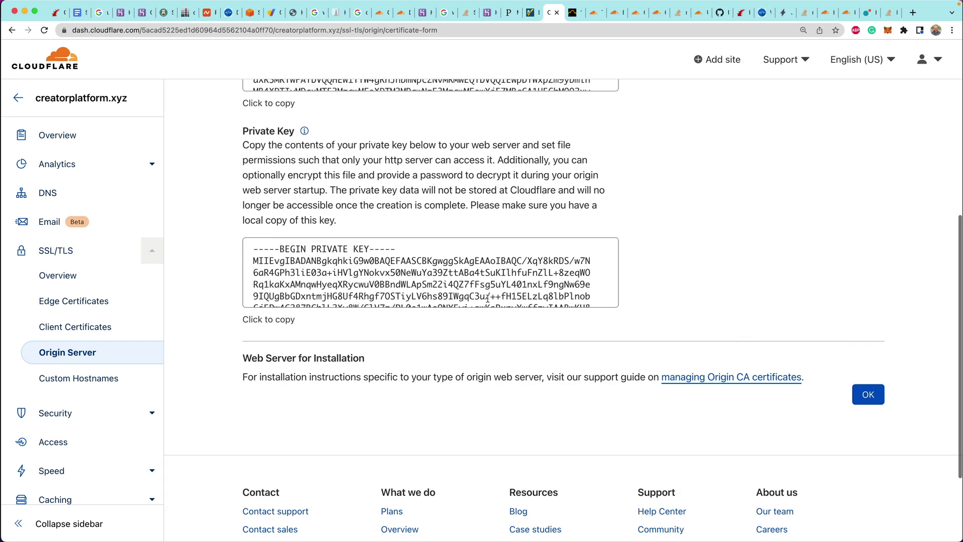
Read the installation instructions and review the PEM origin certificate and private key boxes
scroll(414, 288, "up", 8)
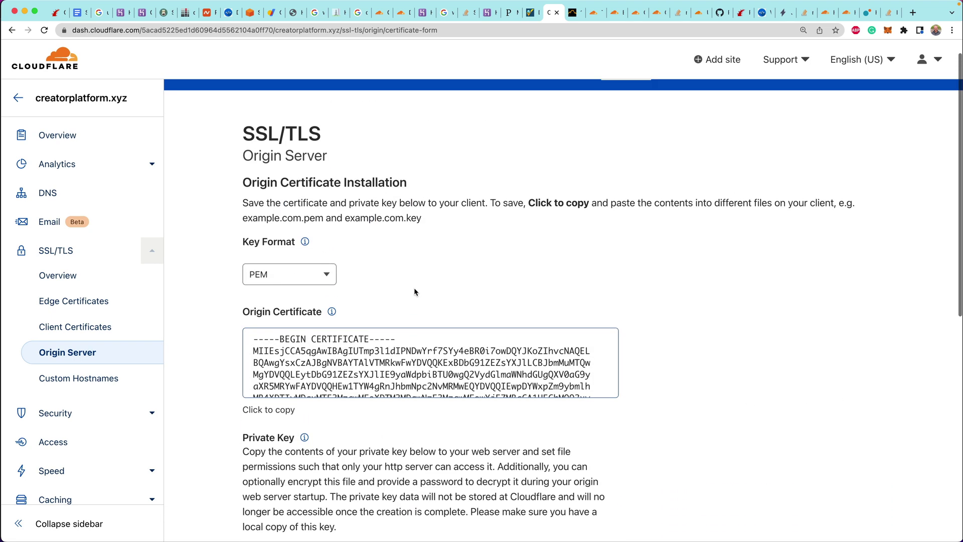
left_click_drag(439, 225, 423, 169)
left_click(459, 198)
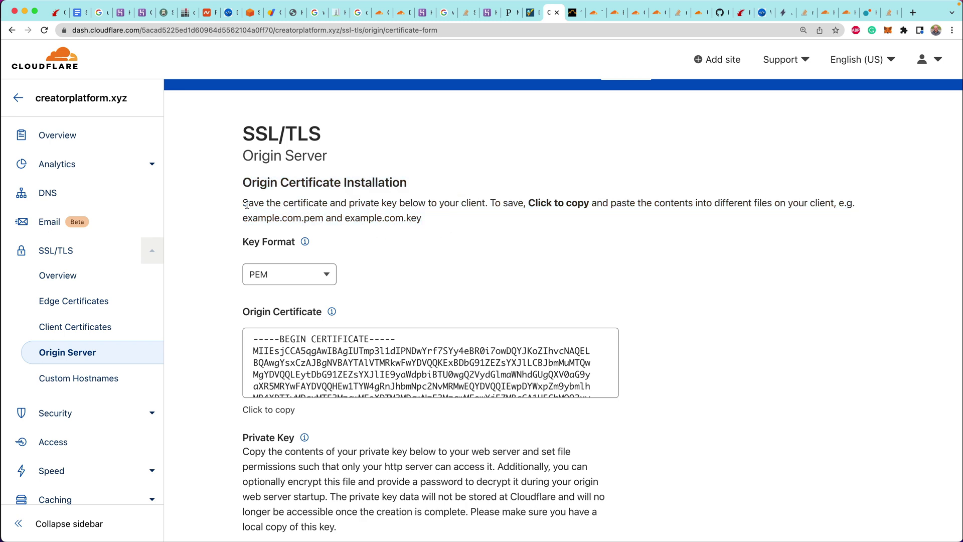
triple_click(449, 204)
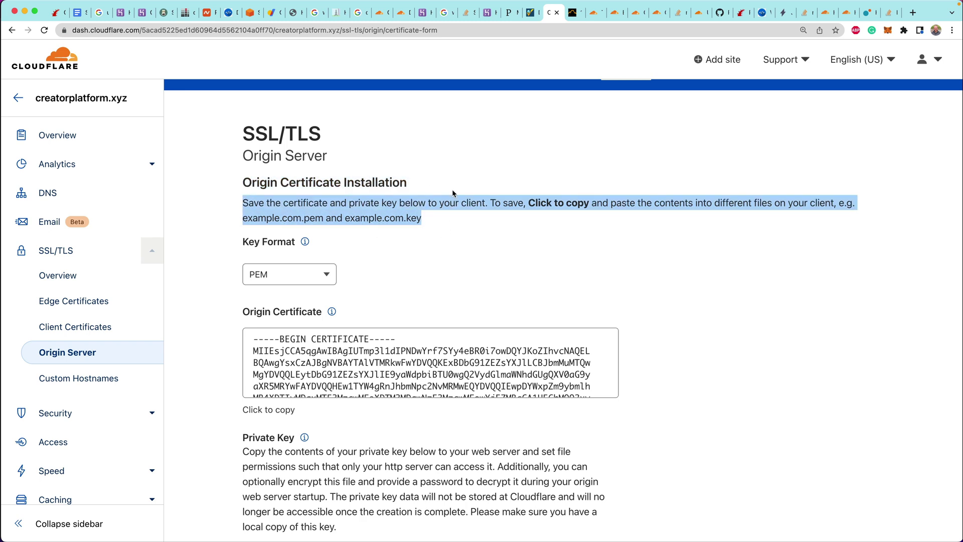
left_click(508, 217)
scroll(707, 246, "down", 2)
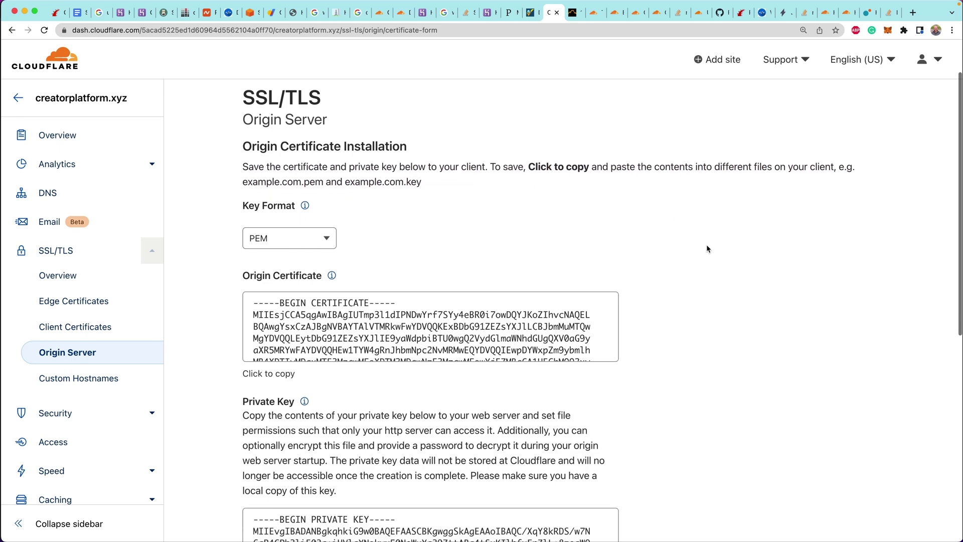
scroll(707, 246, "down", 10)
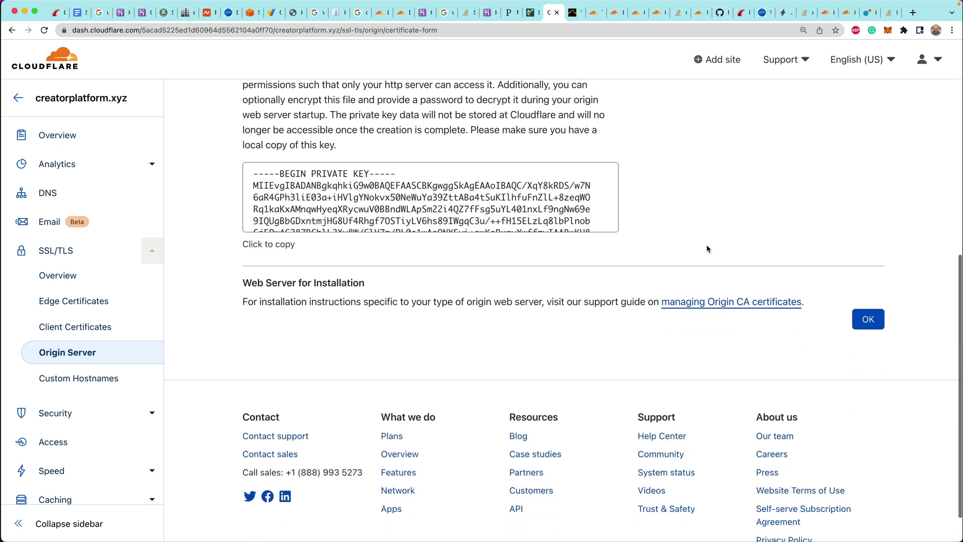
scroll(707, 246, "up", 10)
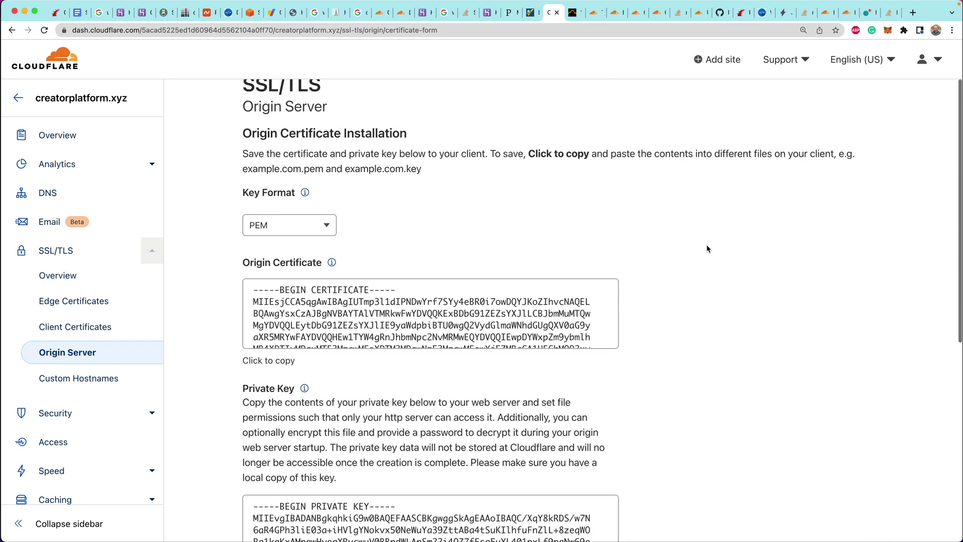
Open heroku.com in a new tab and go to the creator-platform app
left_click(491, 15)
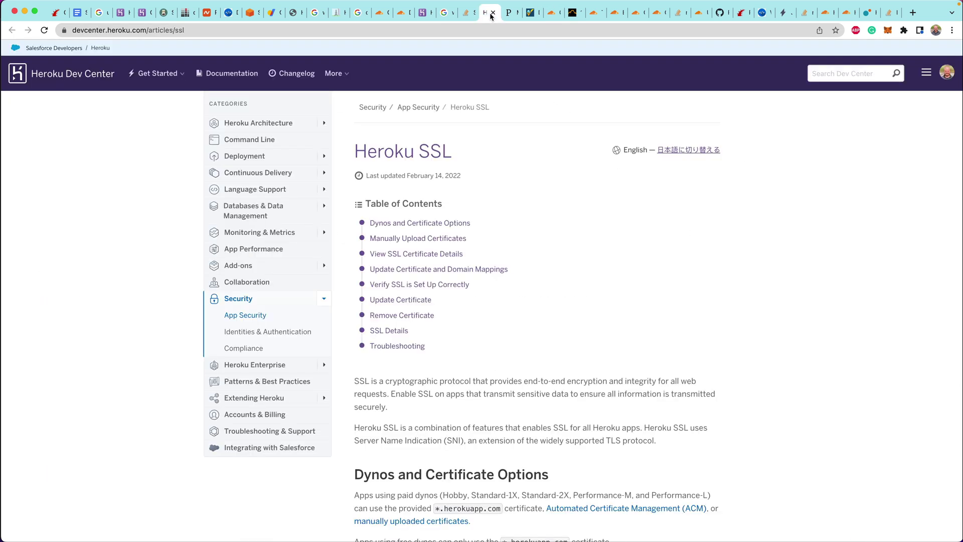
key("super+t")
type("heroku.com")
key("Return")
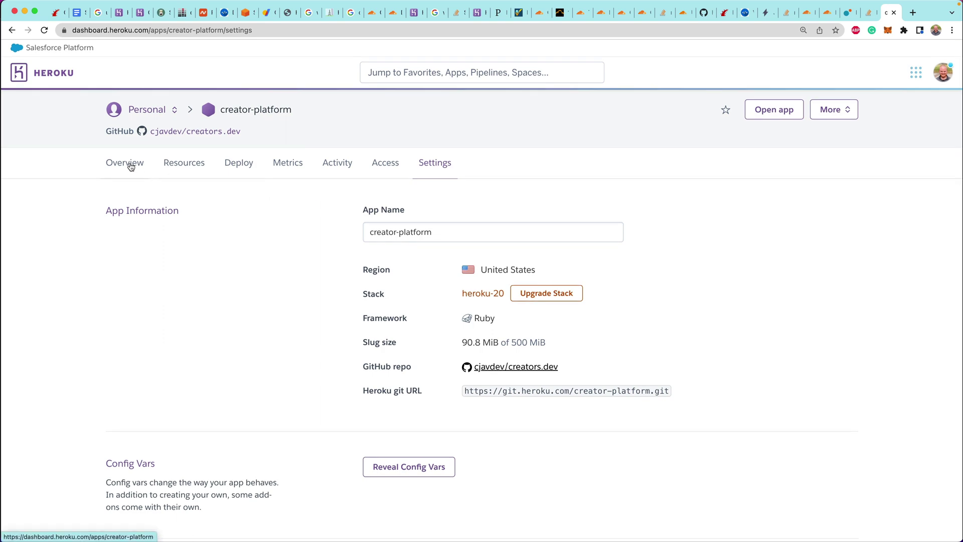
left_click(130, 166)
Switch creator-platform to Hobby dynos and turn on the worker dyno, totalling $14.00/month
left_click(441, 324)
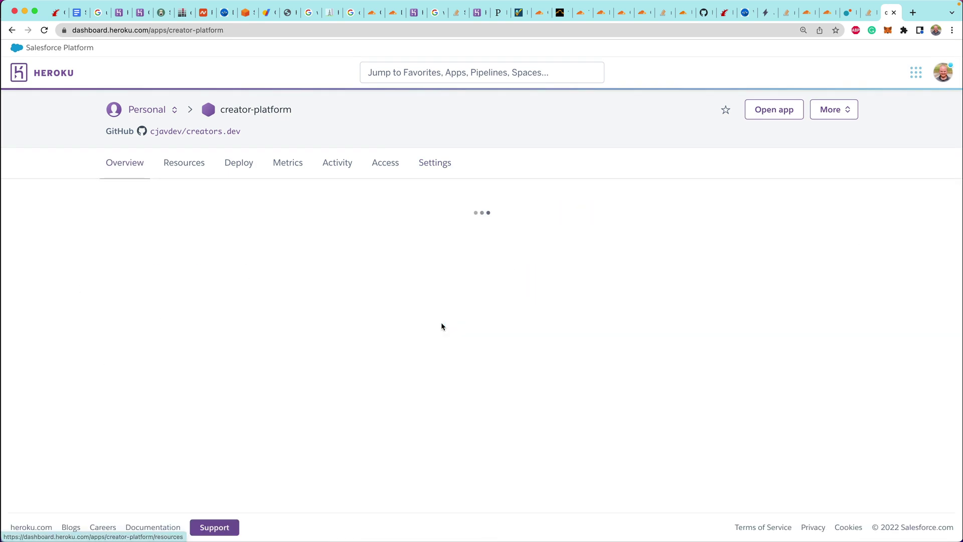
left_click(203, 205)
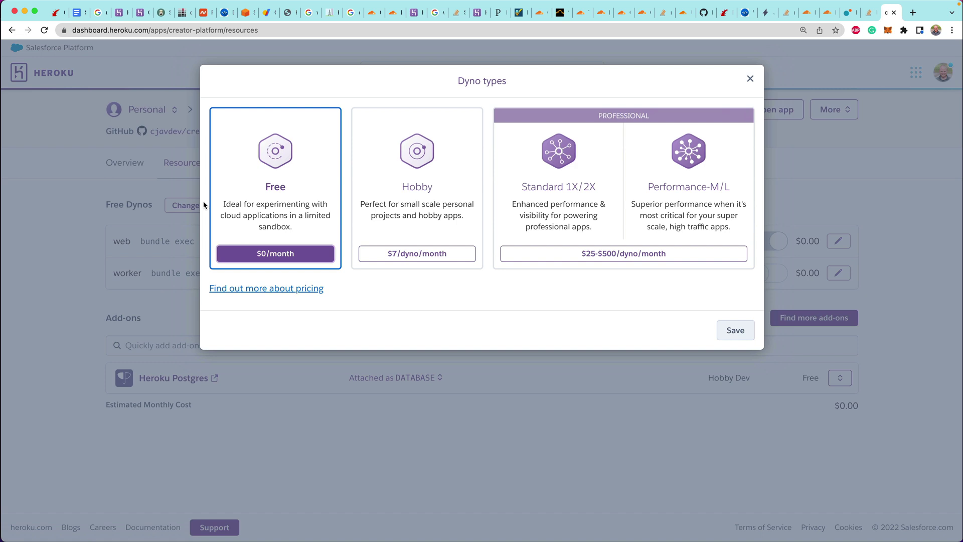
left_click(427, 254)
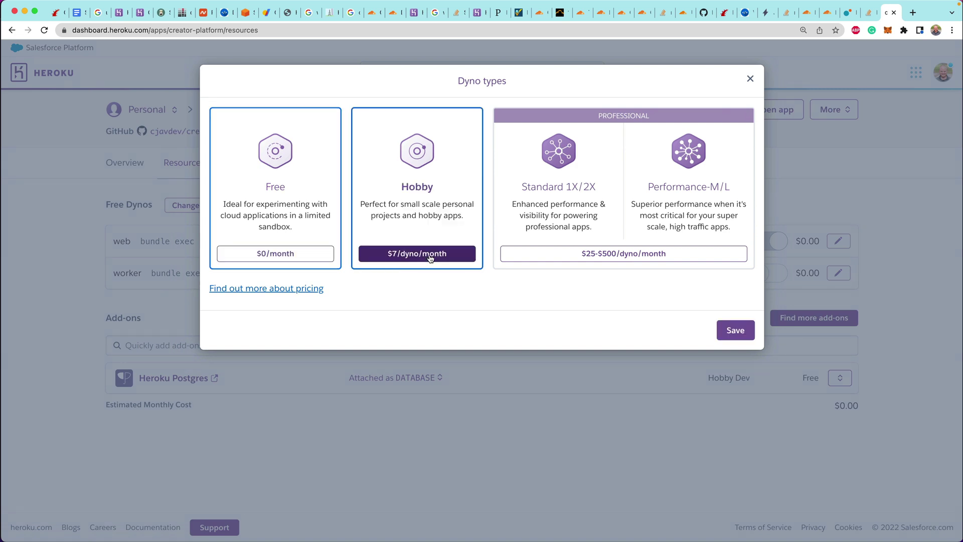
left_click(737, 331)
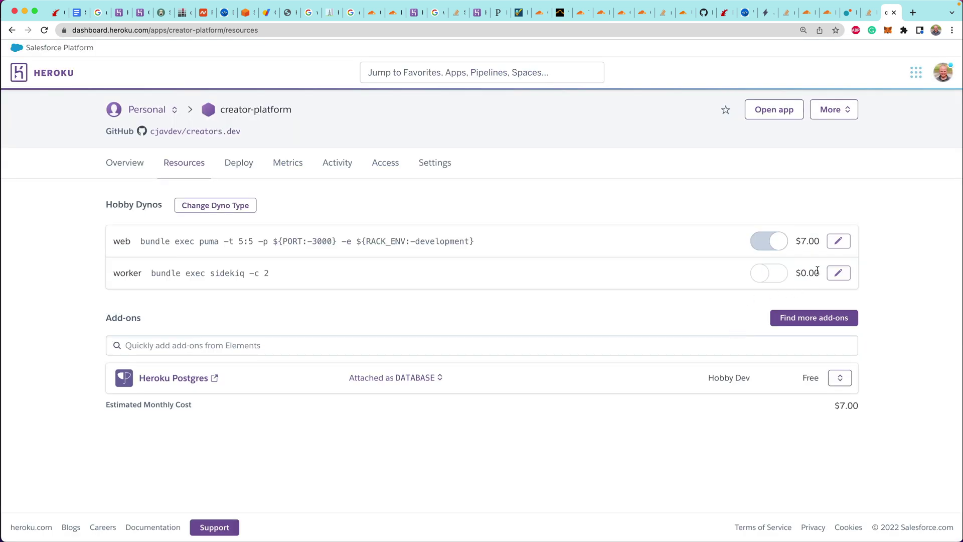
left_click(838, 241)
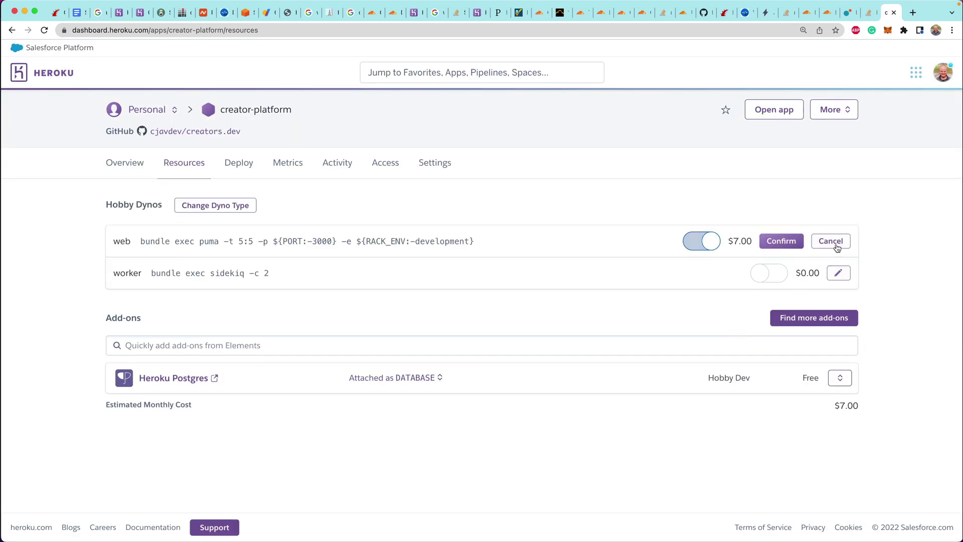
left_click(838, 274)
left_click(839, 274)
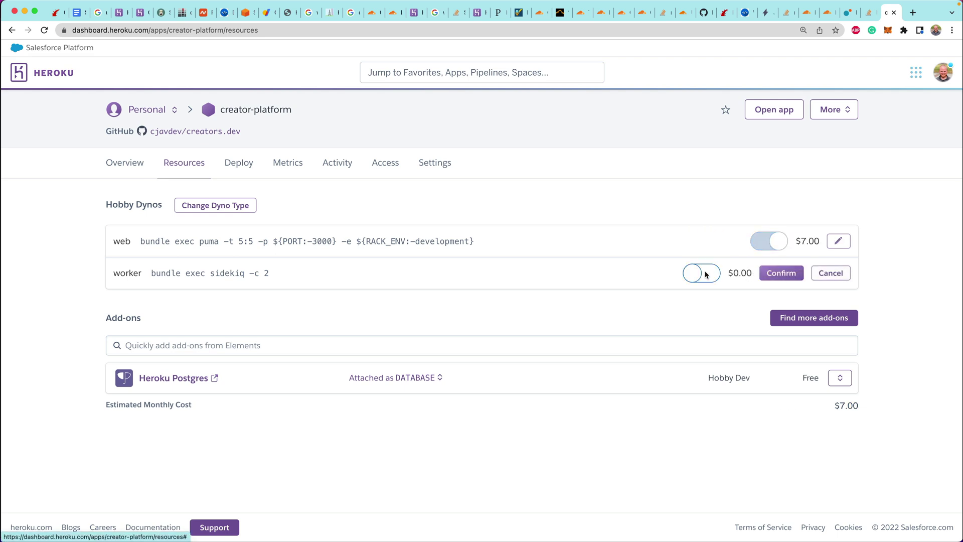
left_click(706, 275)
left_click(765, 279)
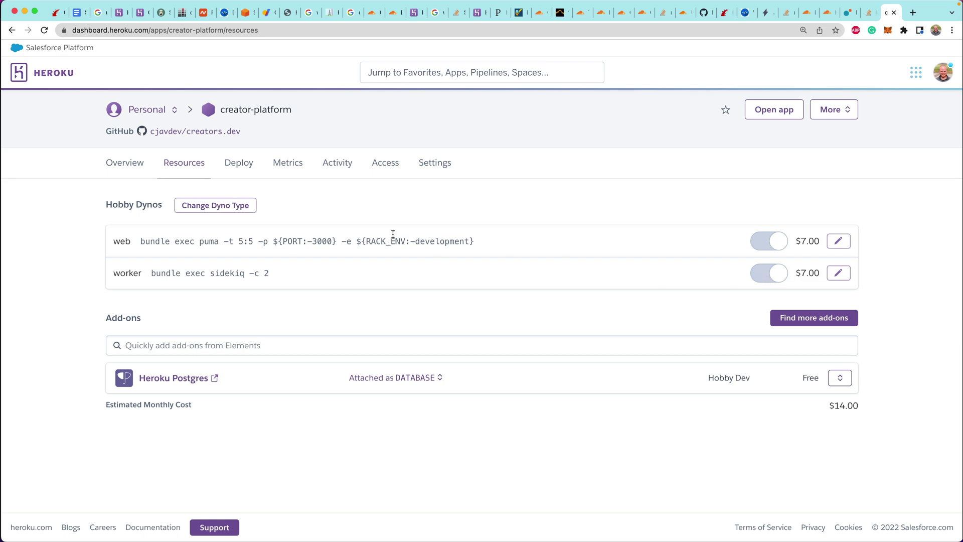
left_click(443, 163)
Begin a manual Heroku SSL certificate named cloudflare-origin-server, choosing to paste the certificate as text
scroll(370, 231, "down", 10)
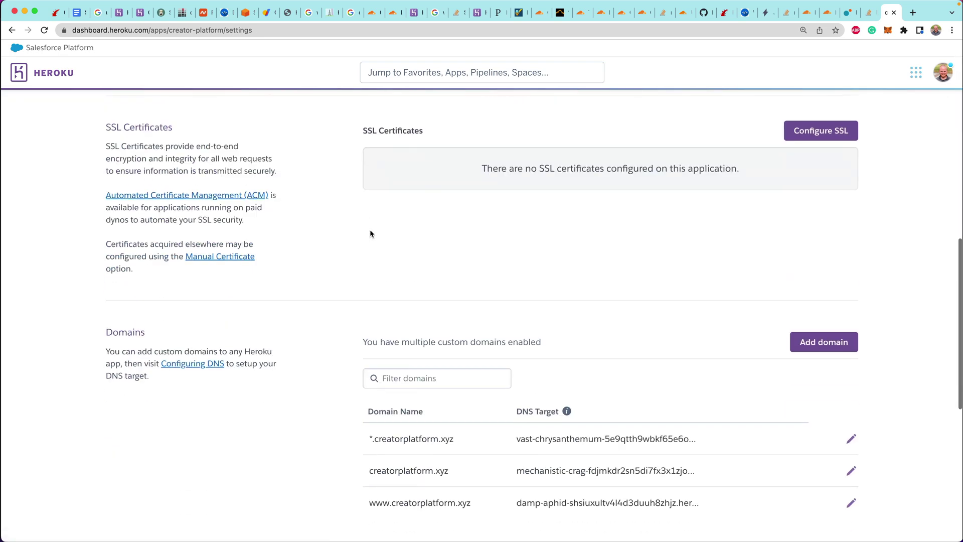
scroll(371, 230, "down", 2)
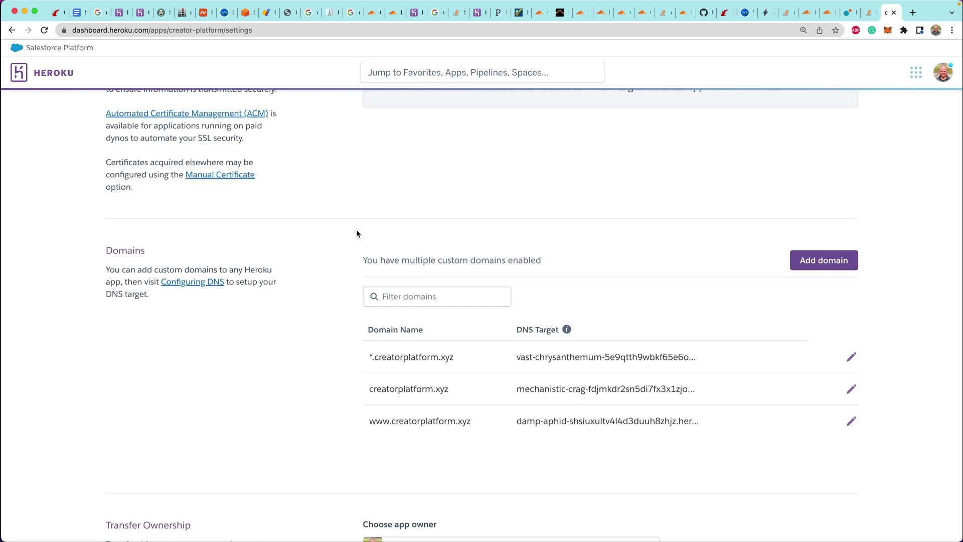
scroll(356, 233, "up", 3)
left_click(794, 157)
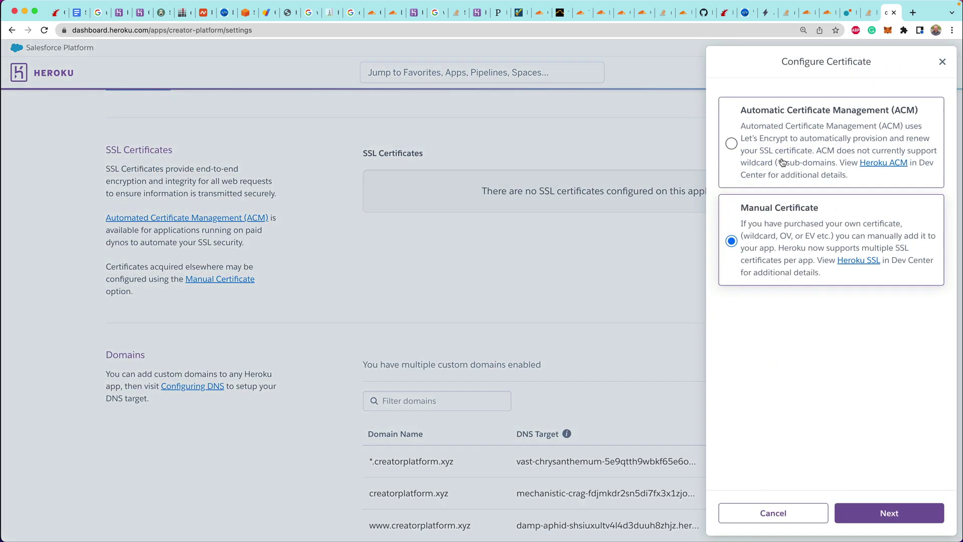
left_click(899, 513)
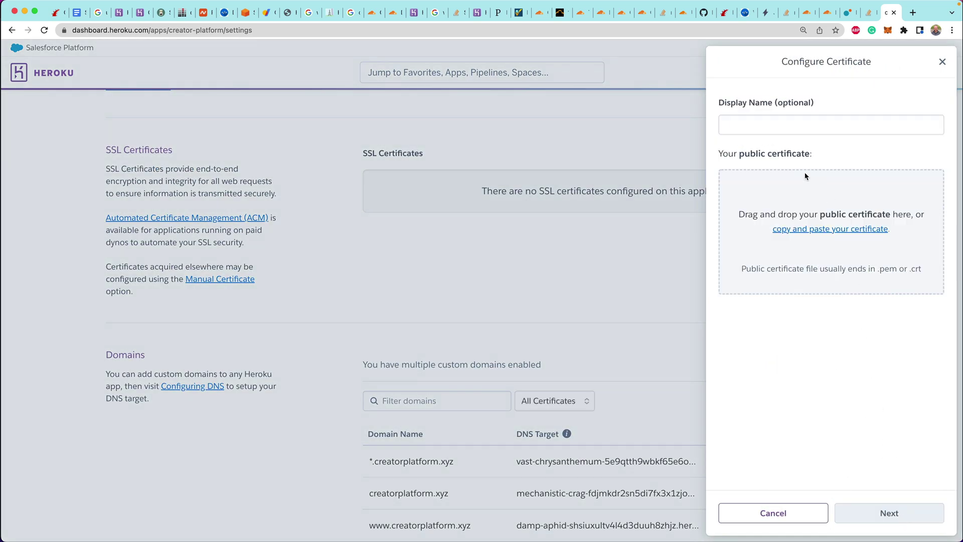
left_click(747, 130)
type("cloud")
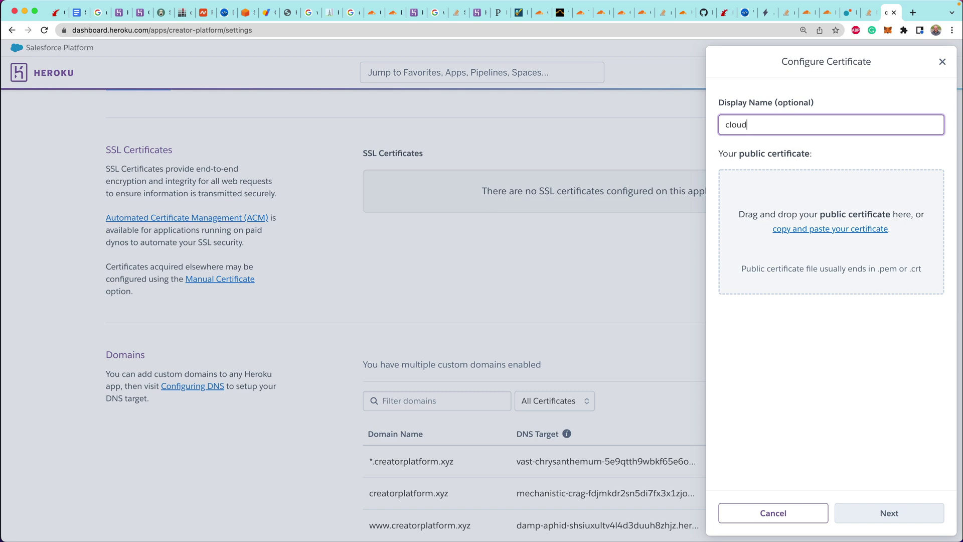
type("flare-origin-server")
left_click(834, 229)
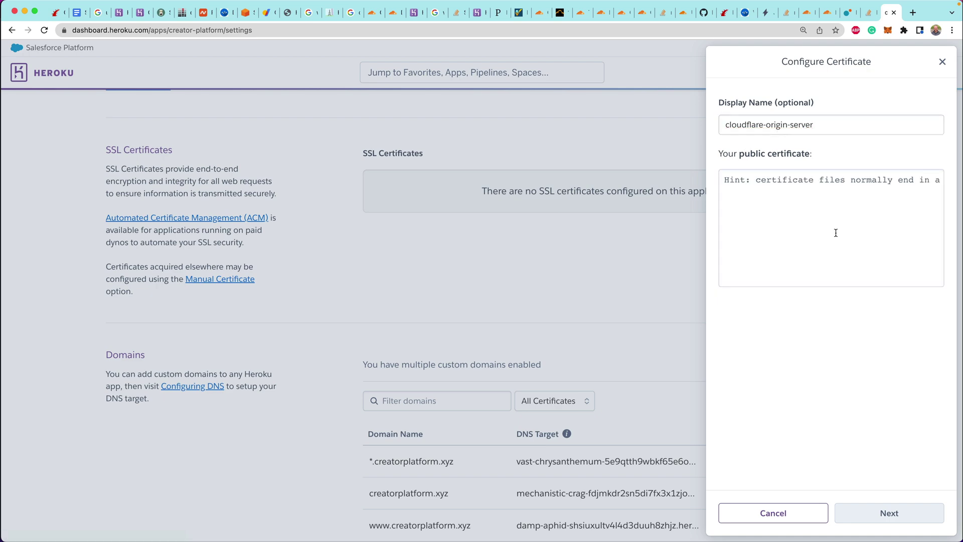
left_click(539, 13)
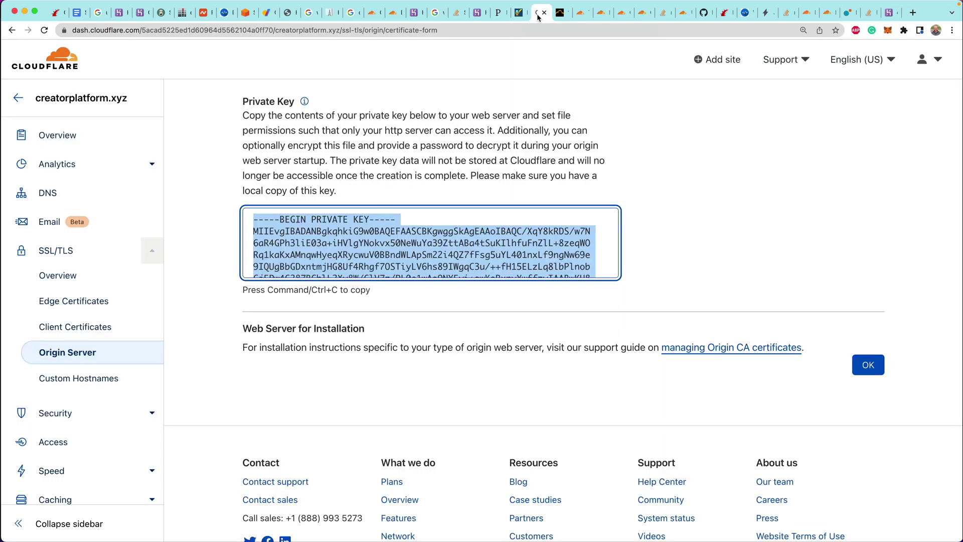
scroll(534, 55, "up", 5)
Paste the Cloudflare origin certificate and private key into Heroku's certificate form
left_click(432, 235)
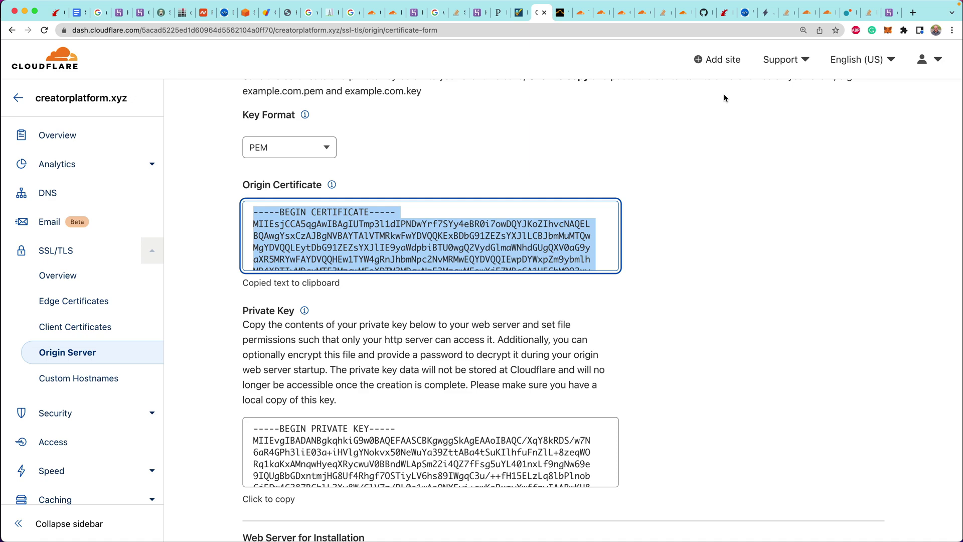
left_click(900, 15)
left_click(822, 175)
key("cmd+v")
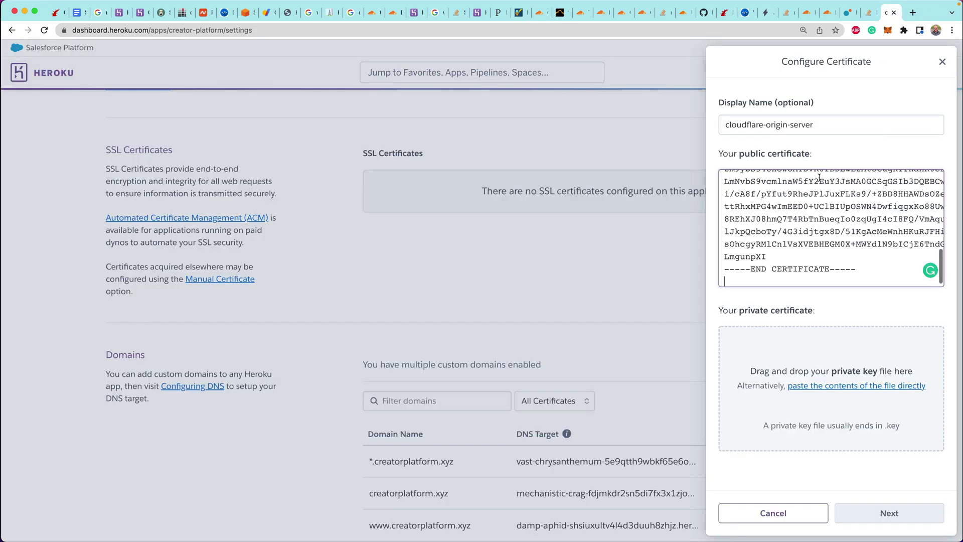
left_click(813, 385)
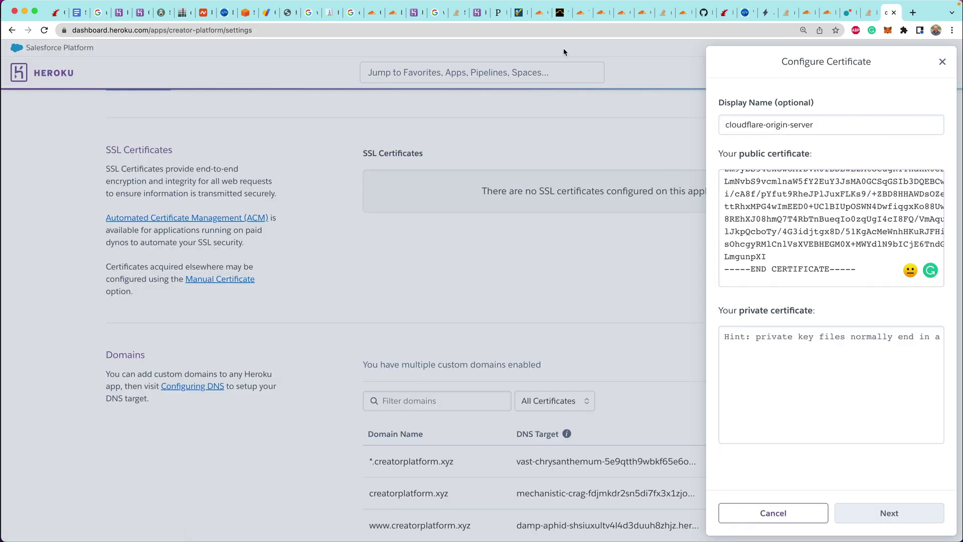
left_click(539, 15)
left_click(449, 430)
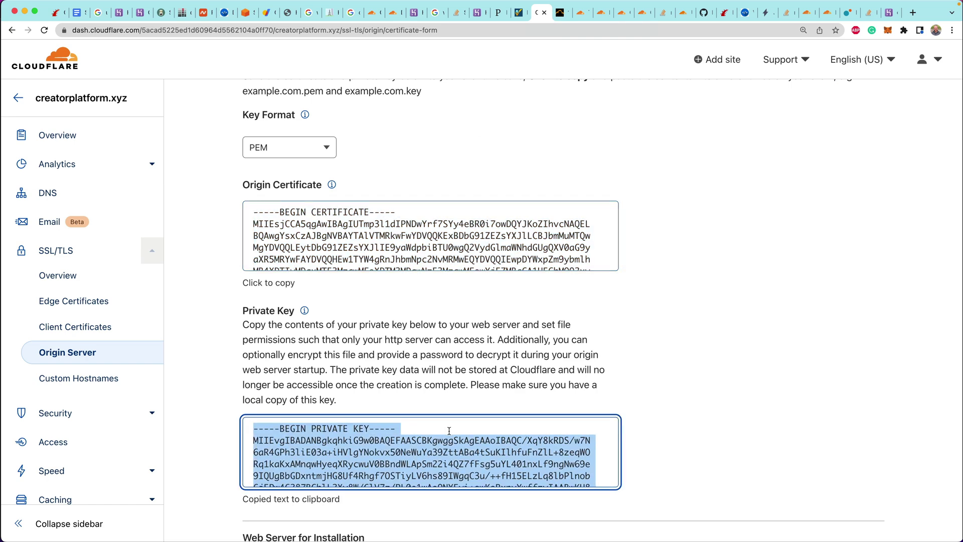
left_click(890, 12)
left_click(788, 374)
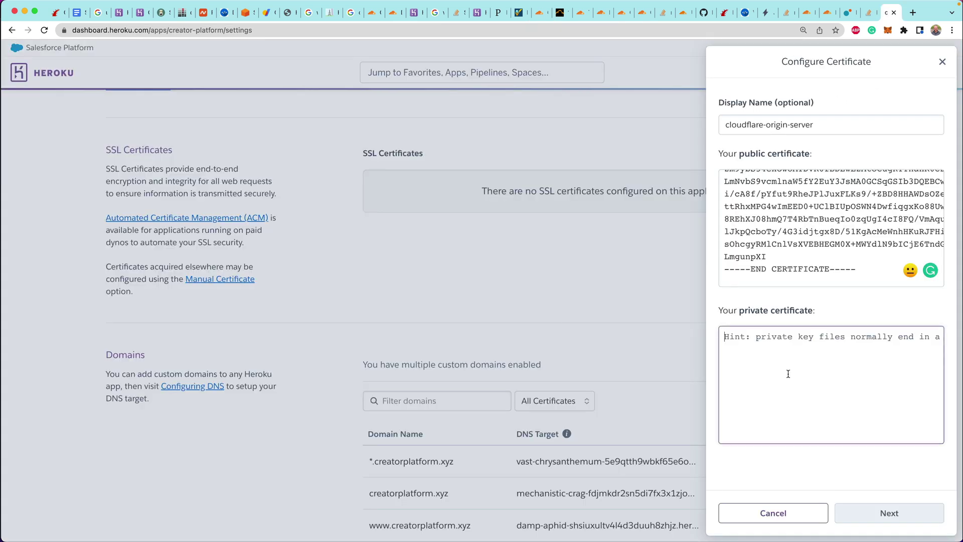
key("super+v")
Assign the certificate to all three creatorplatform.xyz domains and finish the setup
left_click(890, 513)
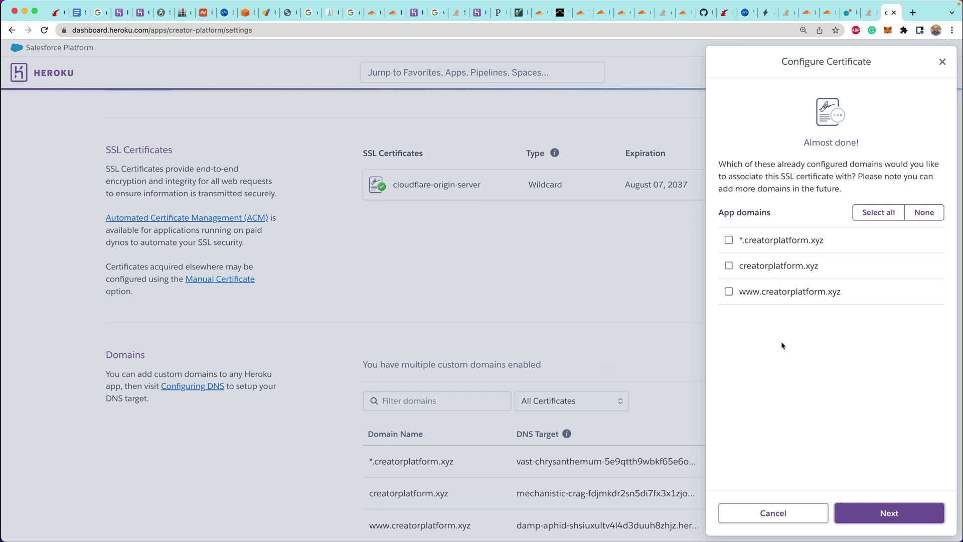
left_click(885, 215)
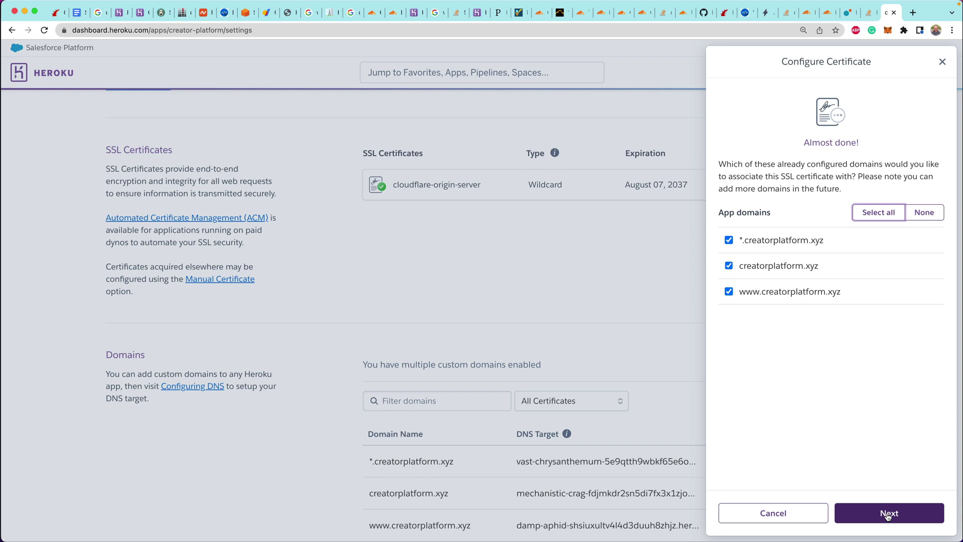
left_click(888, 514)
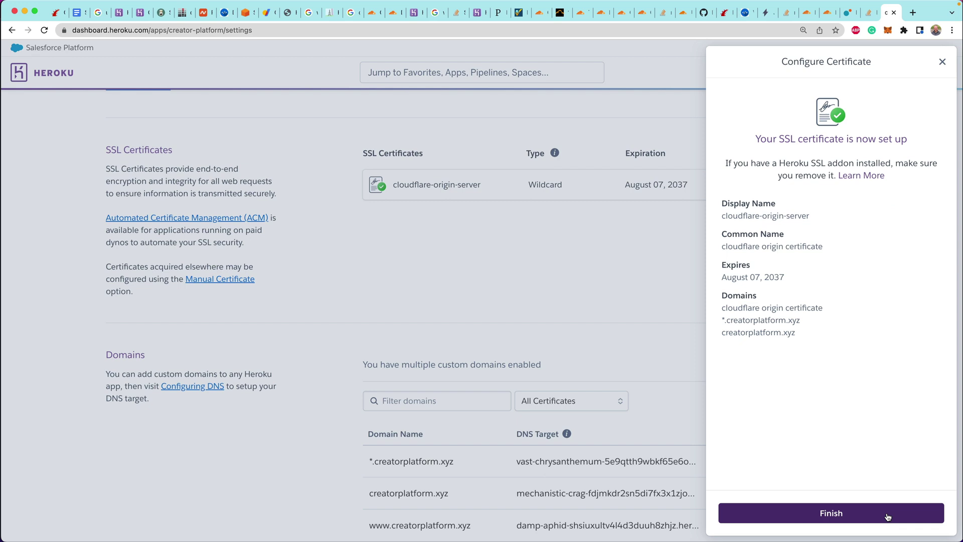
left_click(886, 514)
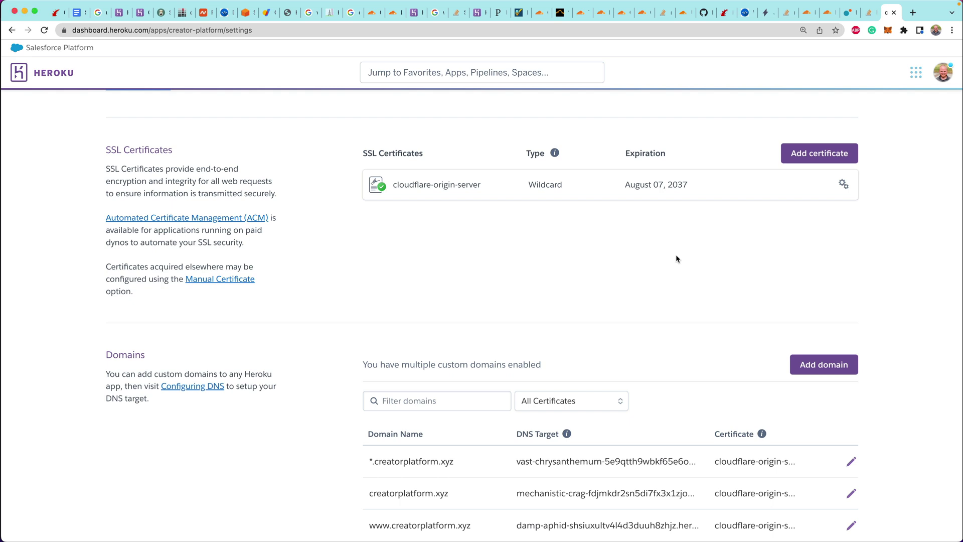
Load creatorplatform.xyz in a new tab and clear the Heroku log output in the terminal
key("super+t")
type("creator")
key("Return")
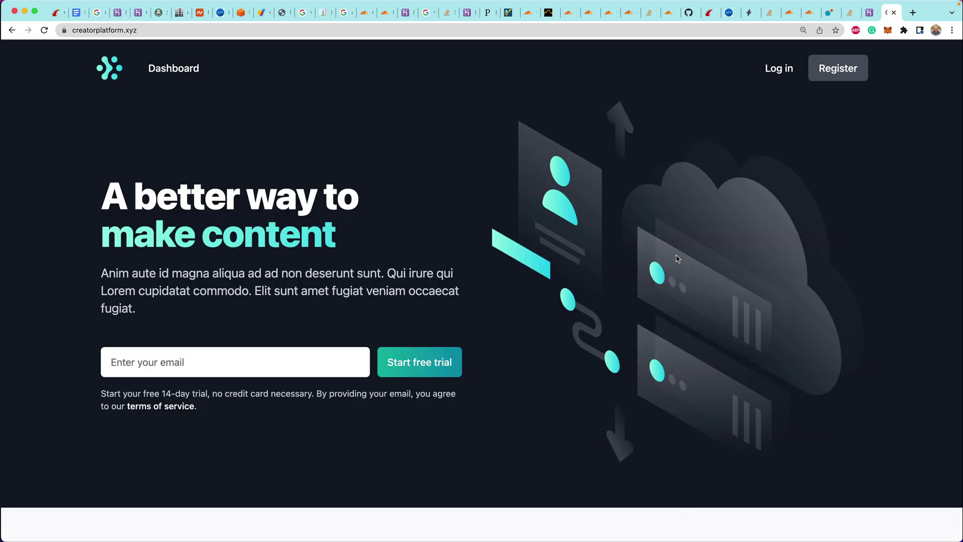
key("super+Tab")
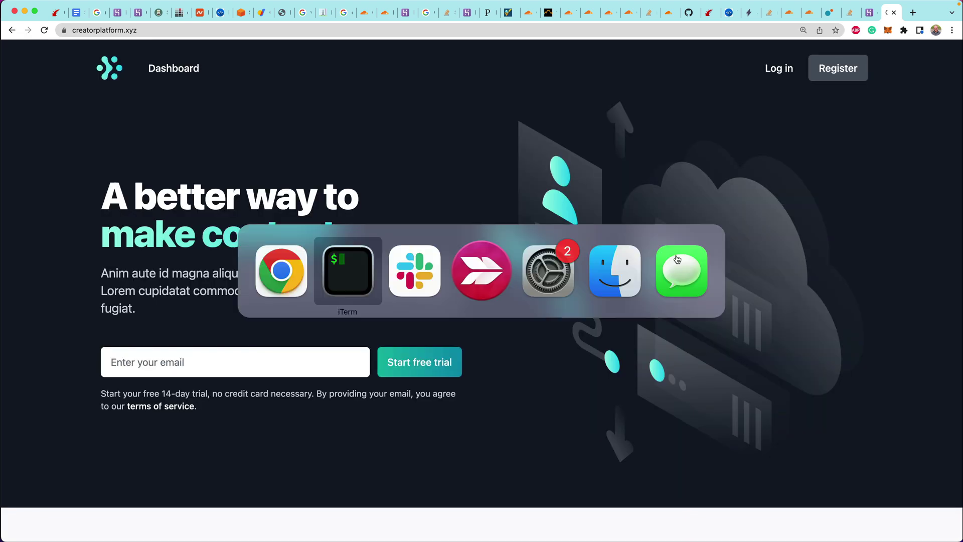
key("Return")
key("Return")
key("Return")
key("Return")
key("Return")
key("Return")
key("Return")
key("Return")
key("Return")
key("Return")
key("Return")
key("Return")
key("Return")
key("Return")
key("Return")
key("Return")
key("Return")
key("Return")
key("Return")
key("Return")
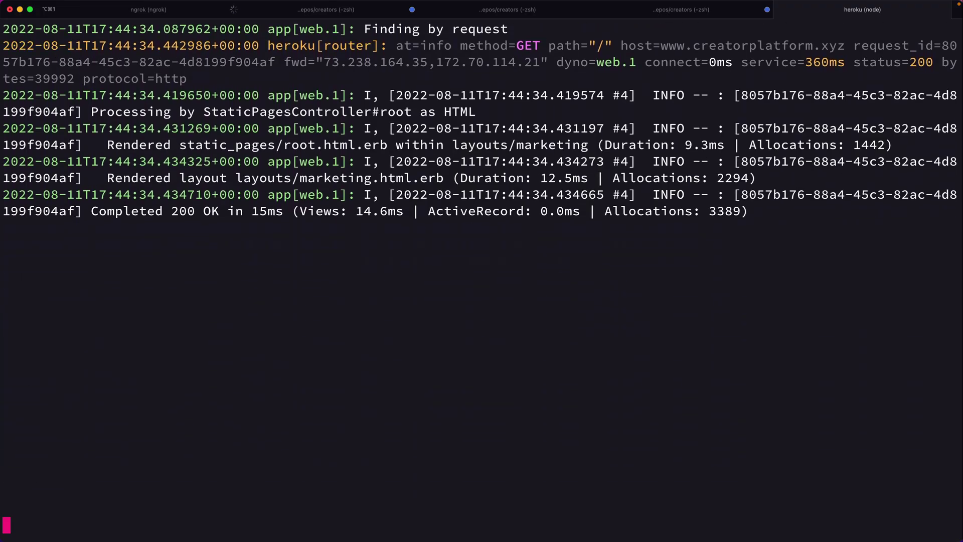
key("super+Tab")
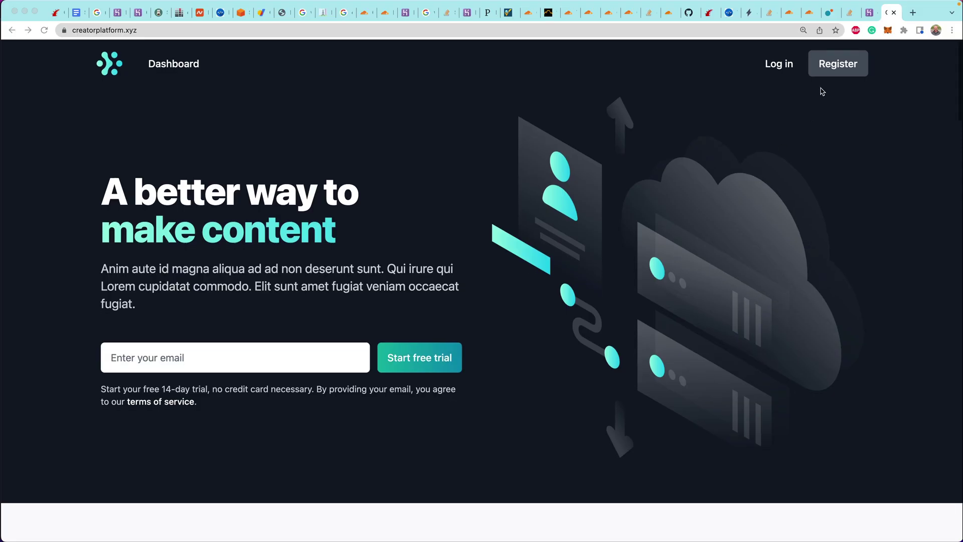
Sign in on the site again and check the Heroku logs for the rejected request
left_click(830, 67)
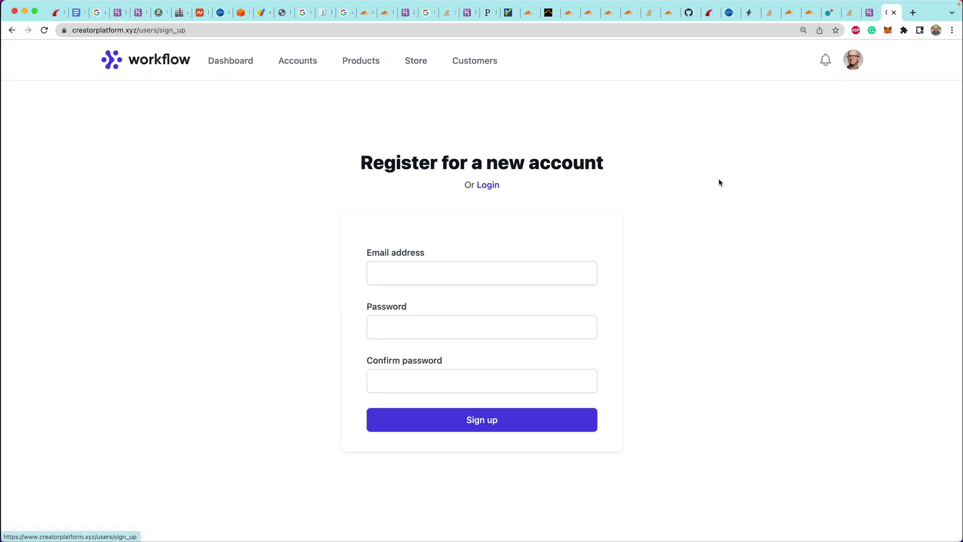
left_click(462, 266)
key("super+Tab")
key("super+Tab")
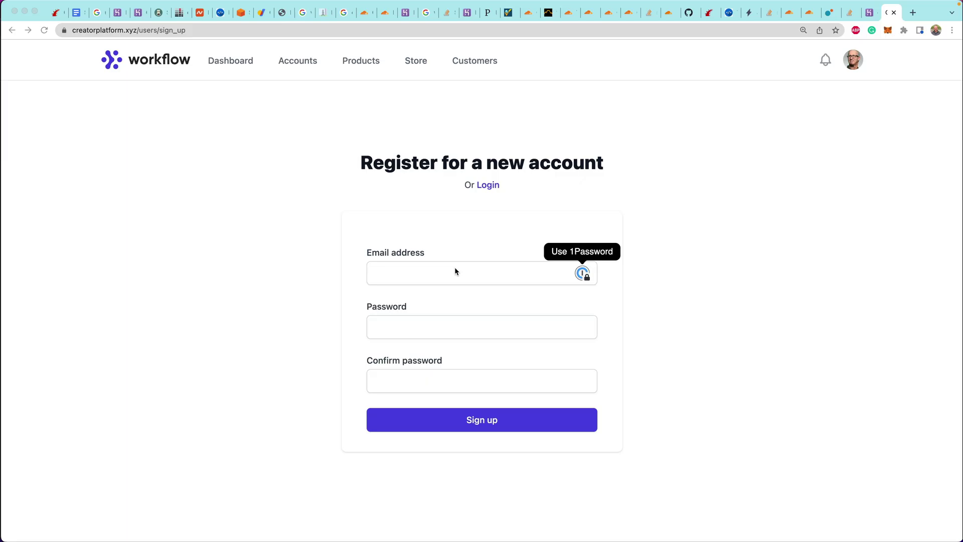
left_click(486, 185)
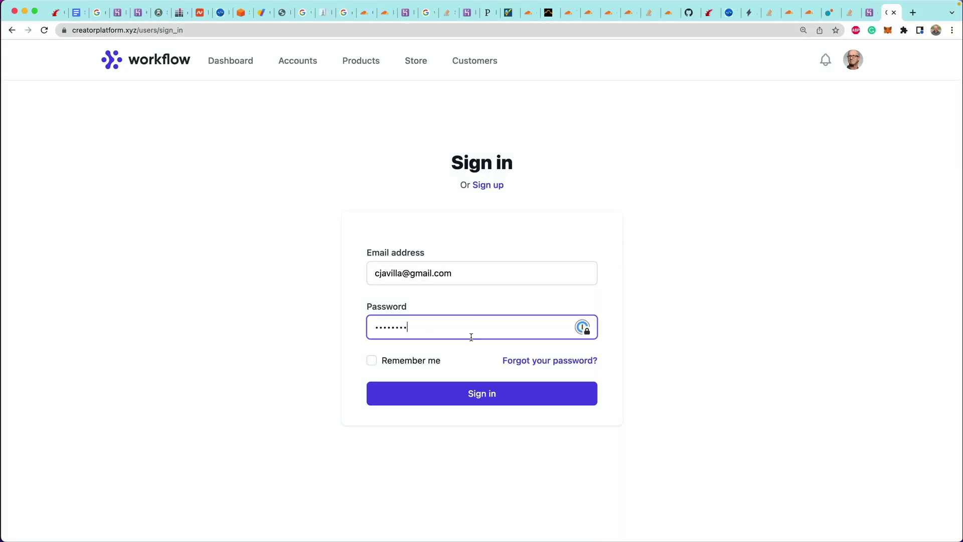
key("BackSpace")
key("BackSpace")
key("BackSpace")
key("BackSpace")
key("BackSpace")
type("•••••")
left_click(486, 395)
key("super+Tab")
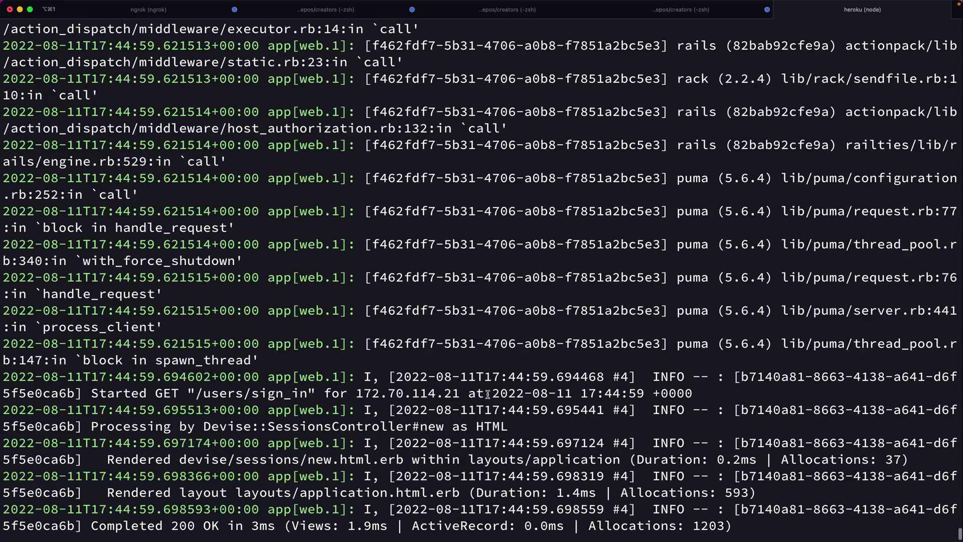
scroll(488, 394, "up", 15)
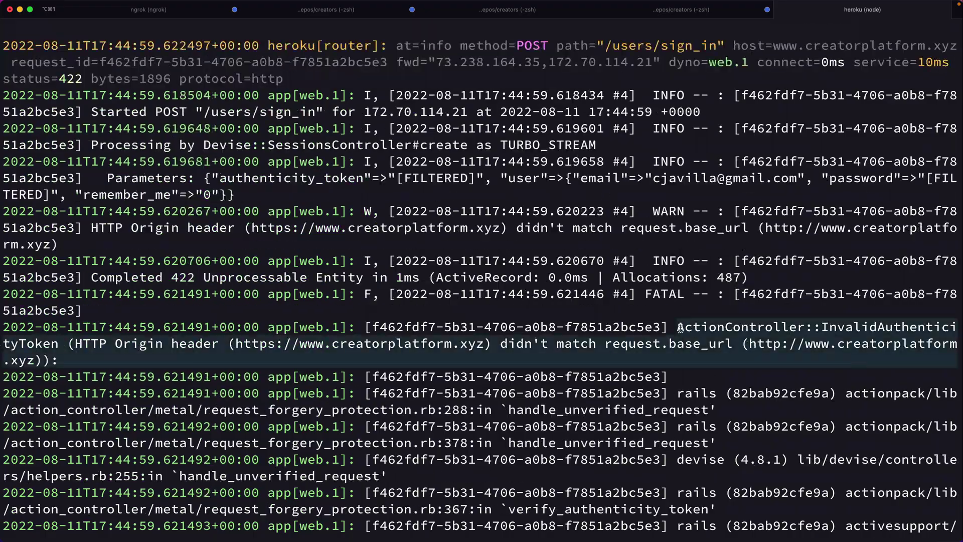
key("super+Tab")
Finish the origin certificate page and return to the origin certificates list
left_click(534, 16)
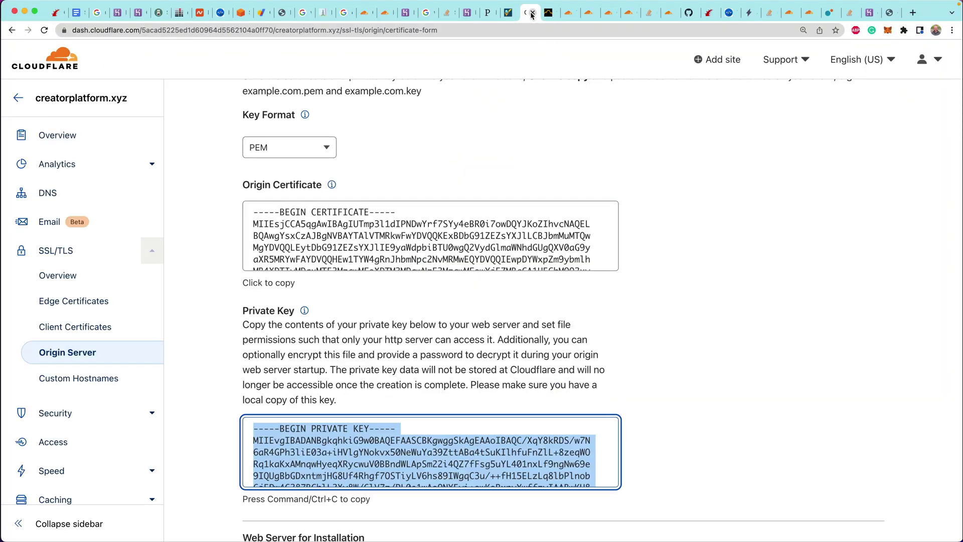
scroll(474, 150, "down", 4)
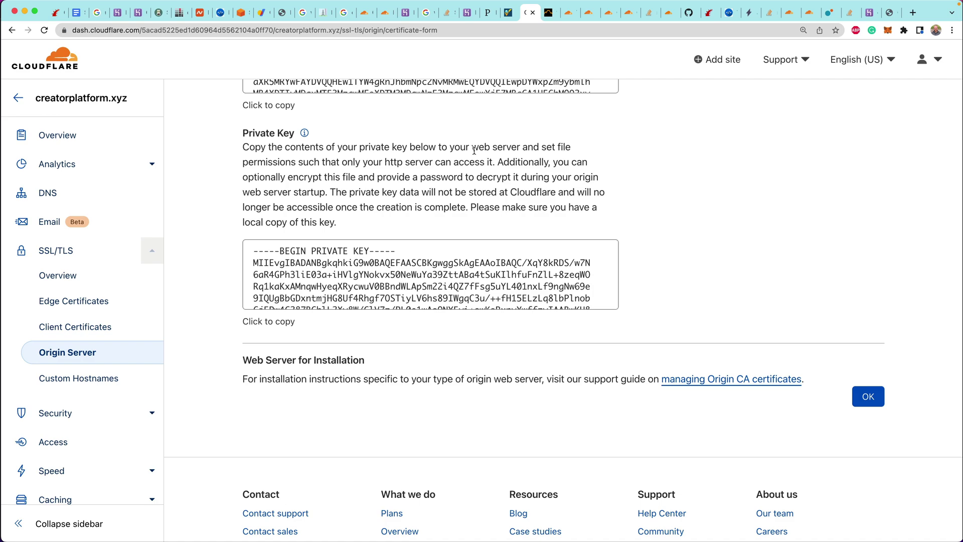
scroll(474, 151, "down", 3)
scroll(475, 152, "up", 8)
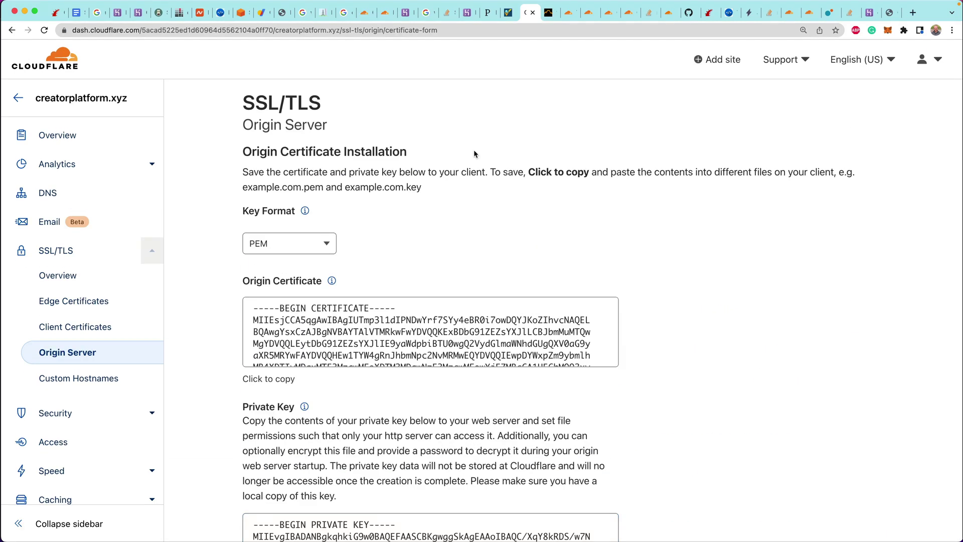
scroll(475, 153, "down", 10)
left_click(863, 275)
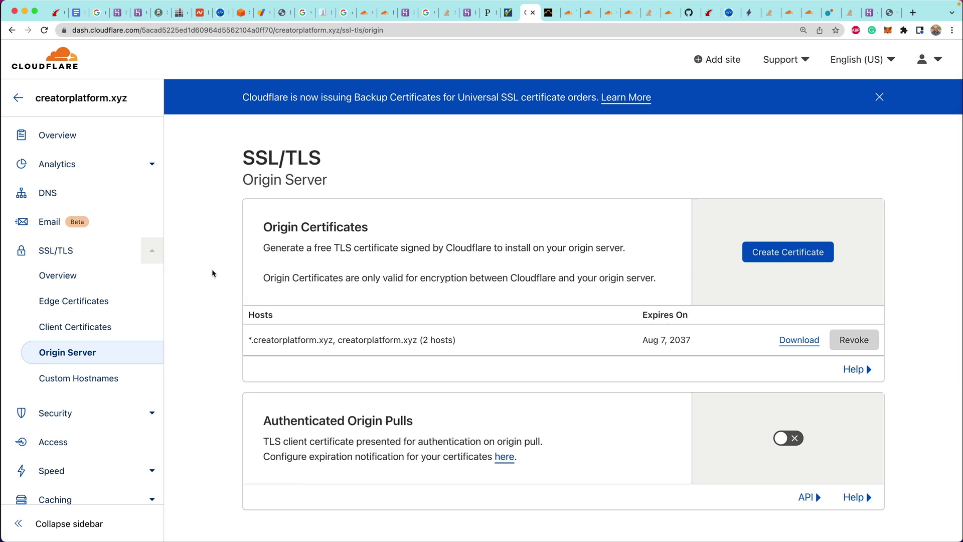
Set the SSL/TLS encryption mode to Full, after briefly trying Full (strict)
left_click(56, 251)
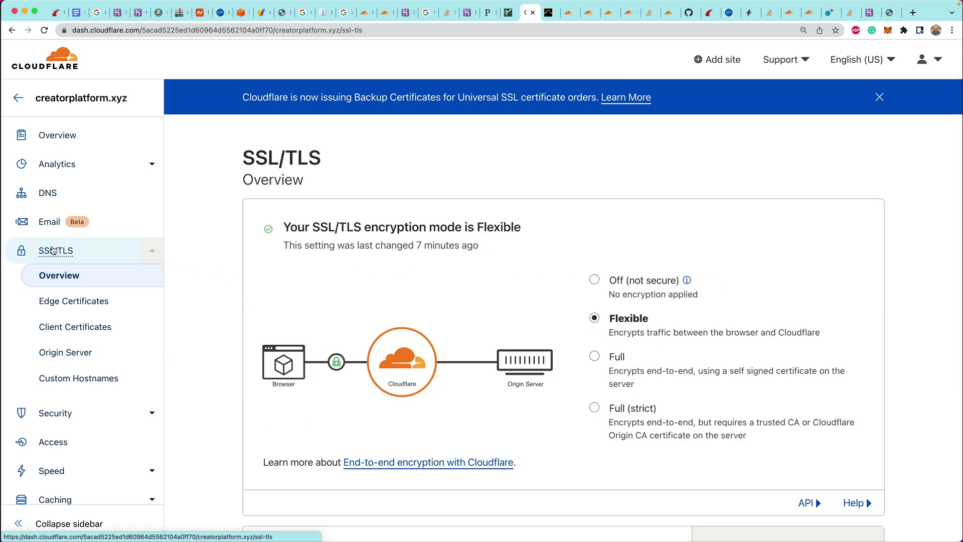
left_click(596, 358)
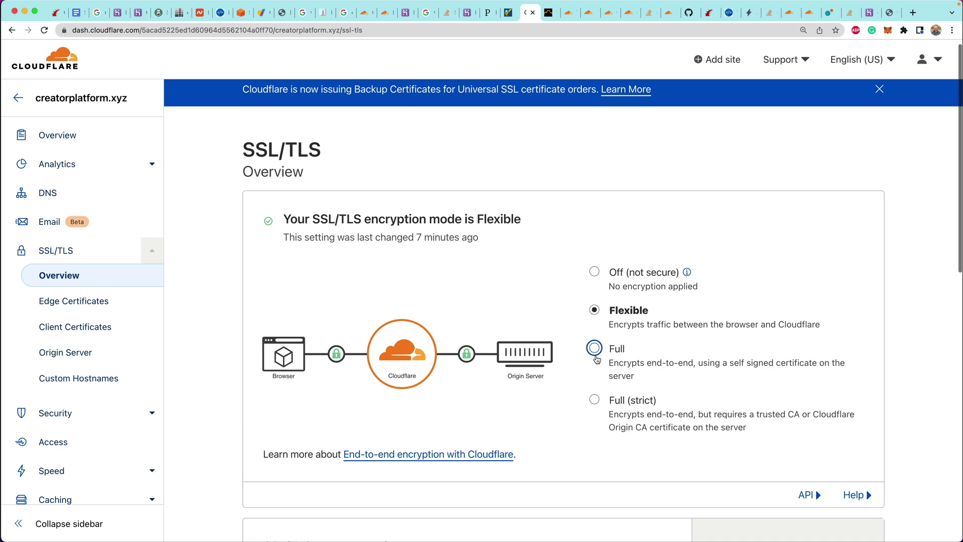
scroll(595, 357, "down", 3)
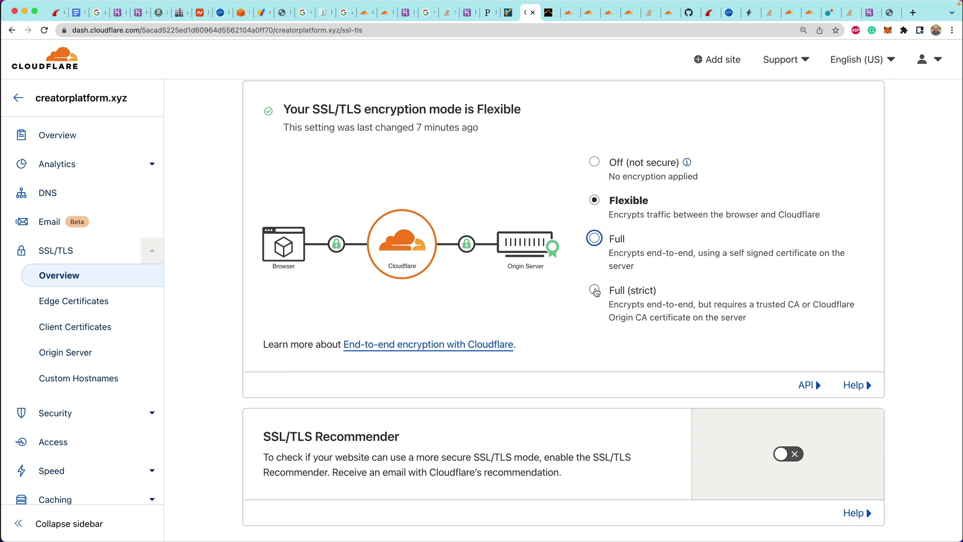
left_click(595, 291)
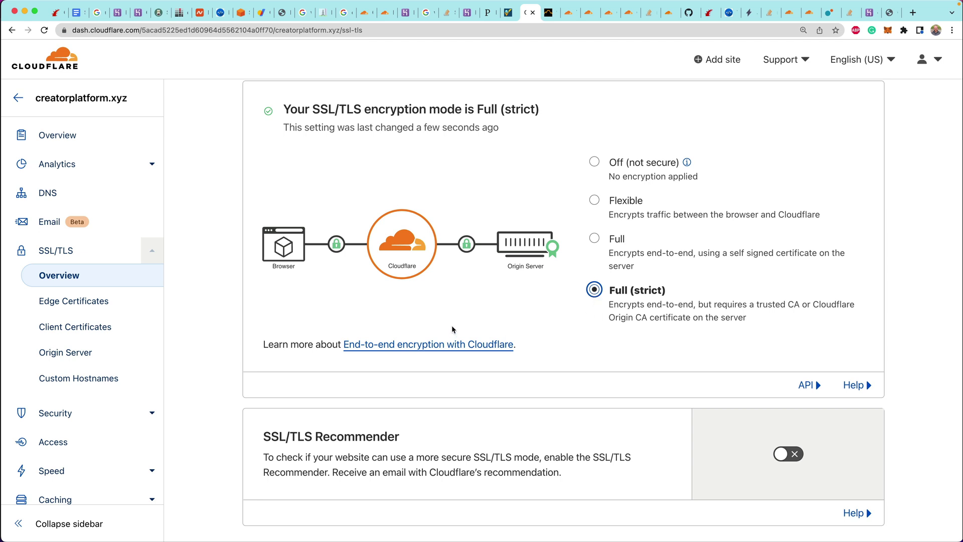
left_click(593, 240)
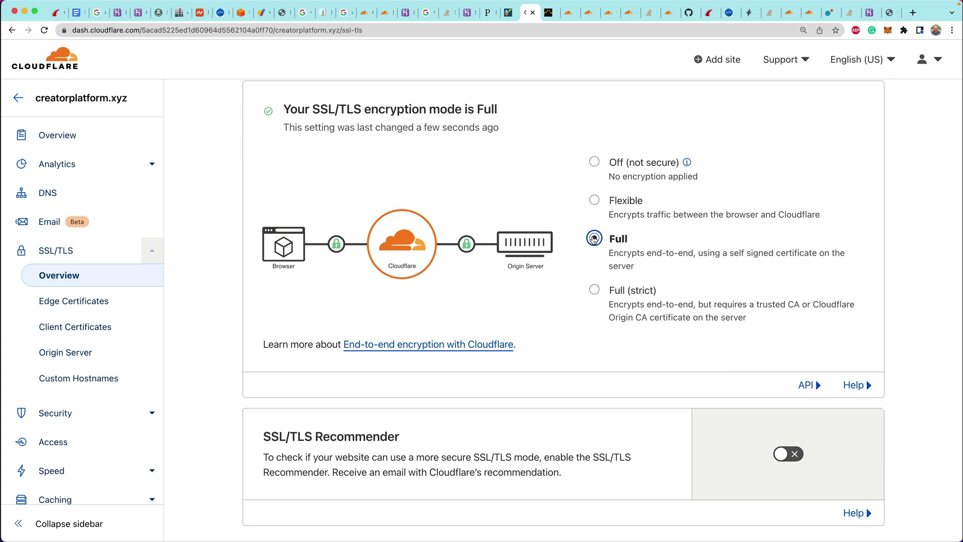
Enter the account email and password on the workflow app's sign-in page
left_click(889, 16)
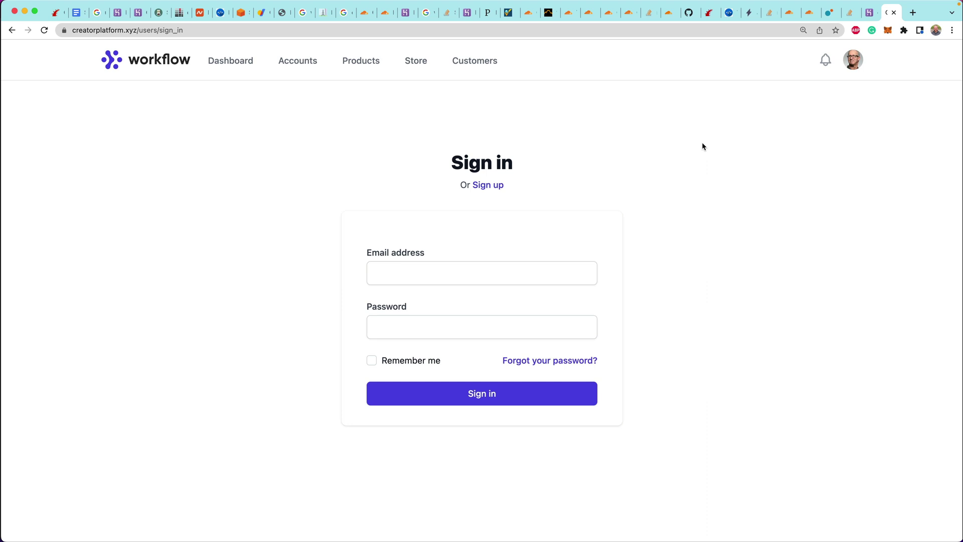
left_click(490, 266)
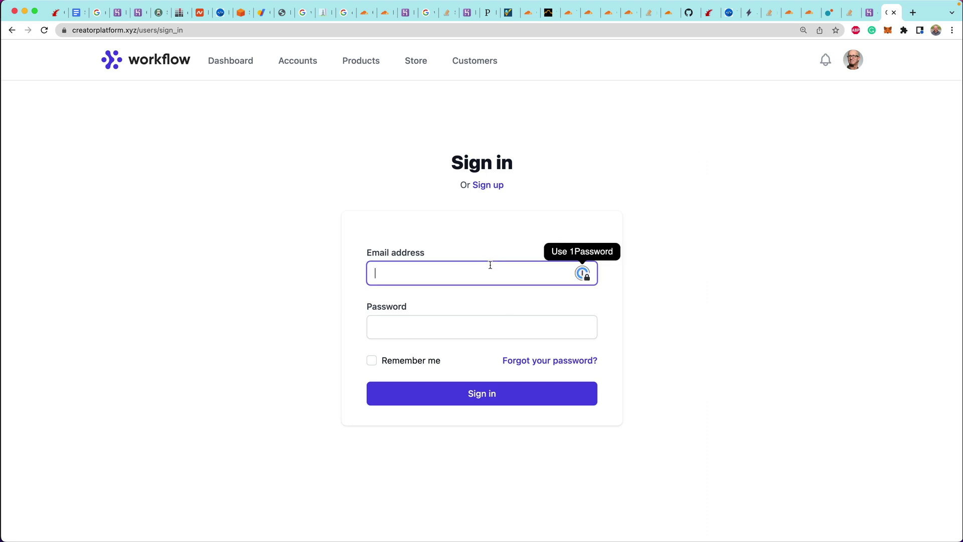
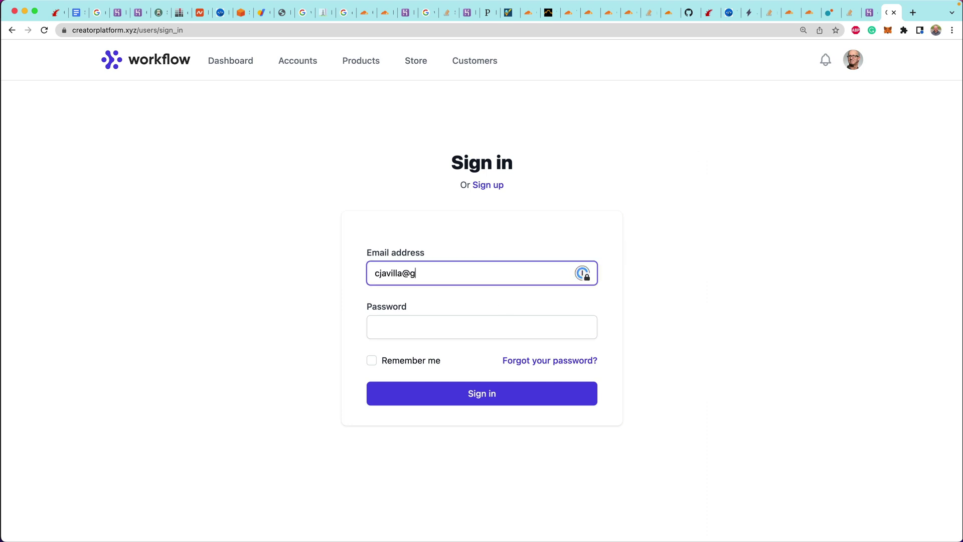
key("Tab")
type("********")
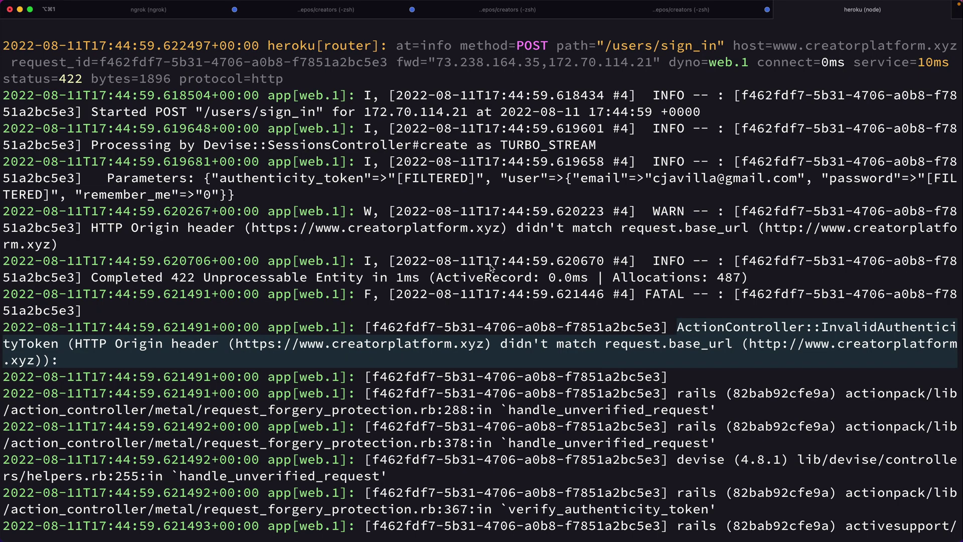
Clear the Heroku server log in iTerm2, then confirm 'Signed in successfully' in Chrome
right_click(491, 268)
left_click(389, 284)
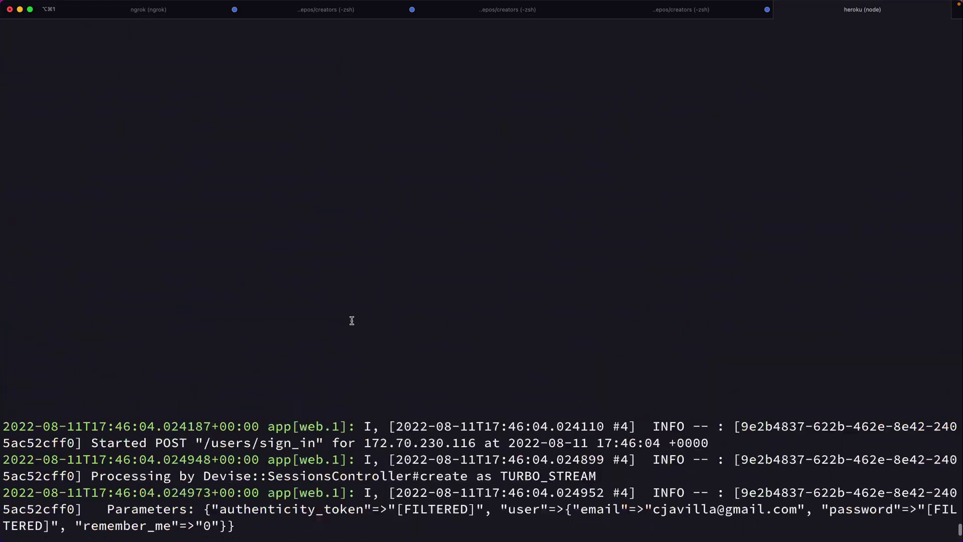
key("super+Tab")
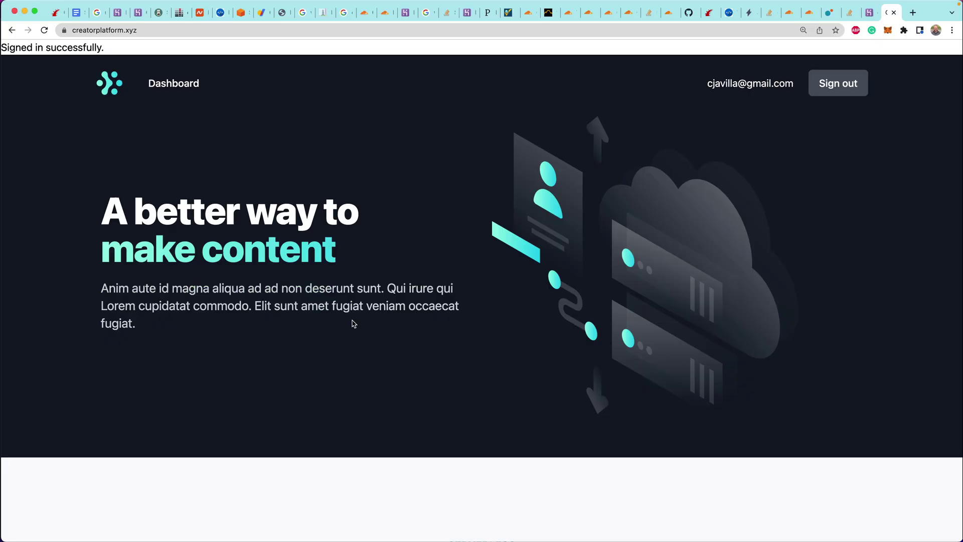
left_click_drag(108, 48, 2, 49)
left_click(284, 95)
key("super+l")
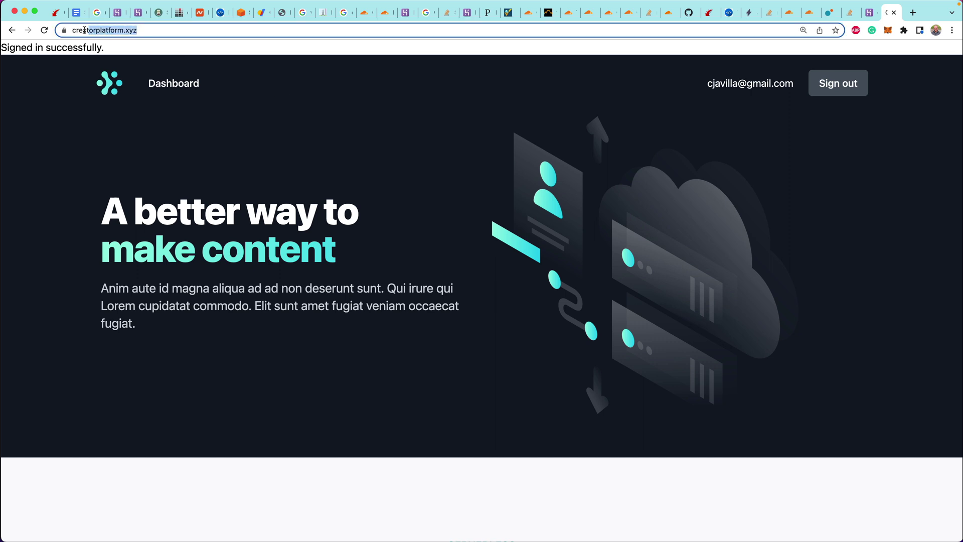
left_click(235, 118)
Open the store settings from the Dashboard and enter 'test' as the subdomain
left_click(171, 86)
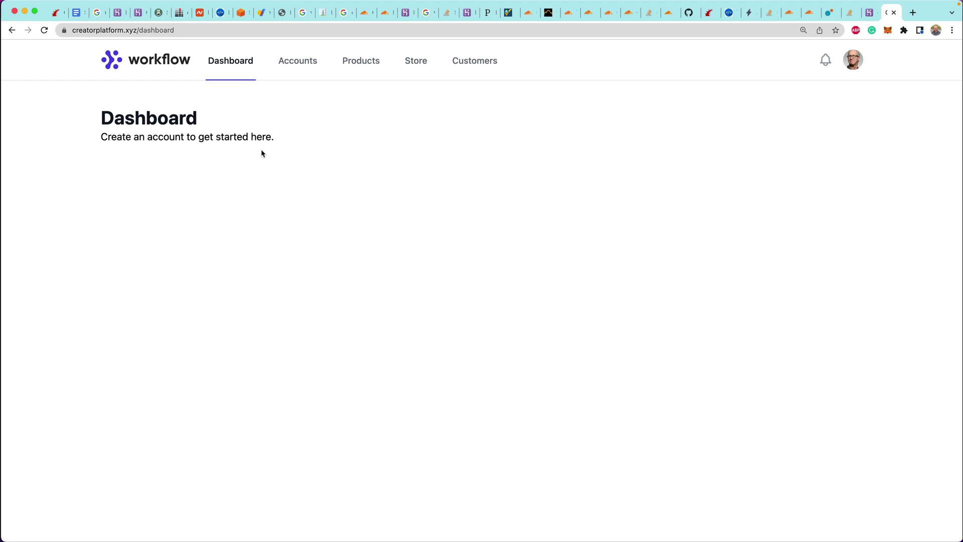
left_click(415, 62)
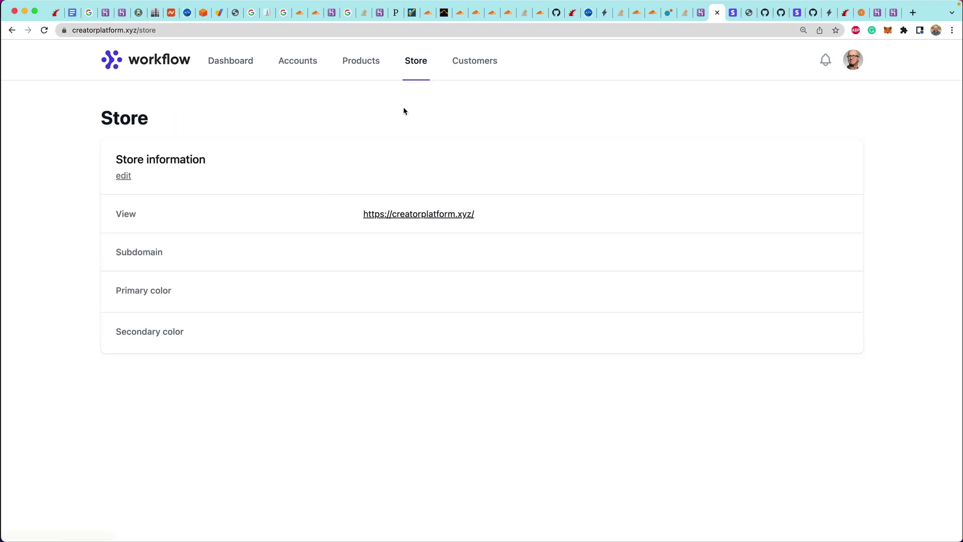
left_click(122, 176)
type("test")
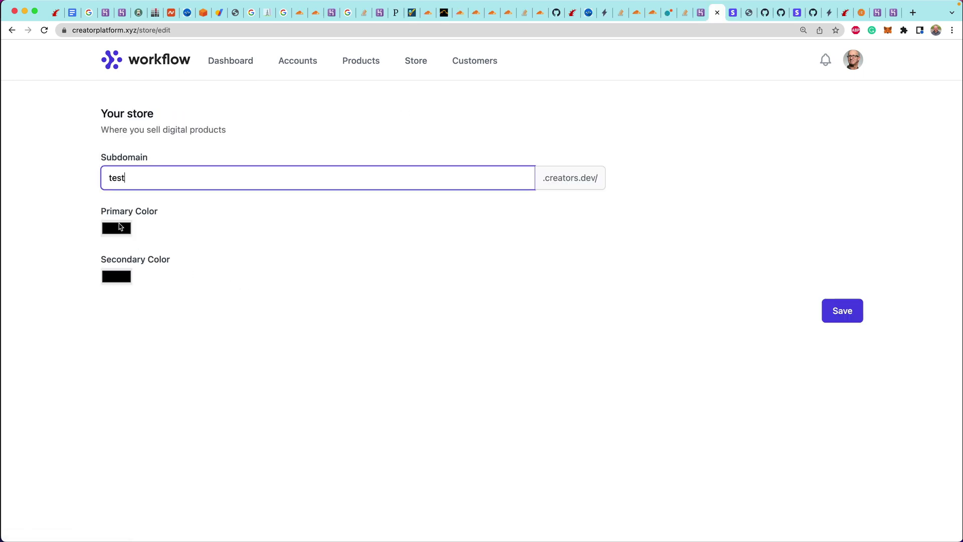
Set the store's primary colour to mint green #b8eadb
left_click(116, 227)
left_click(210, 337)
left_click_drag(210, 339, 222, 338)
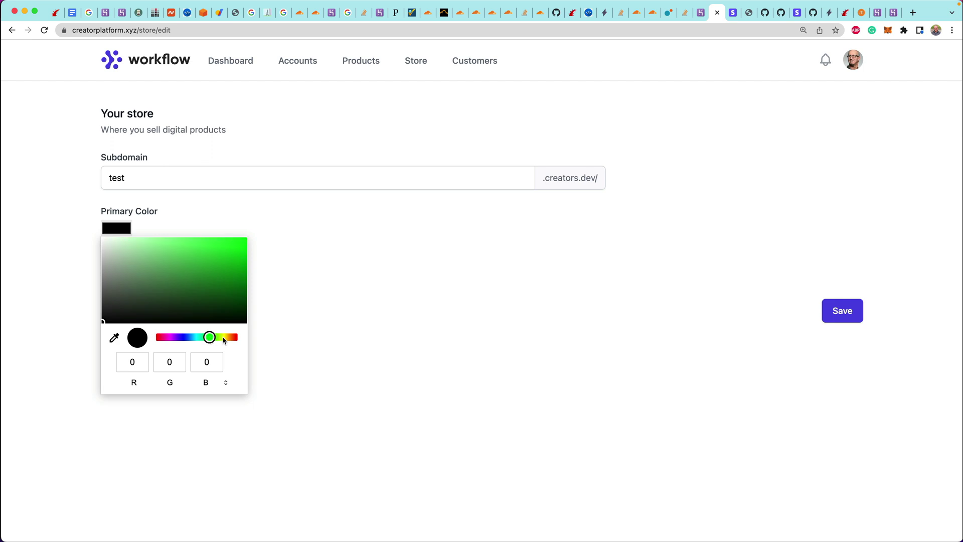
left_click(134, 245)
left_click(288, 223)
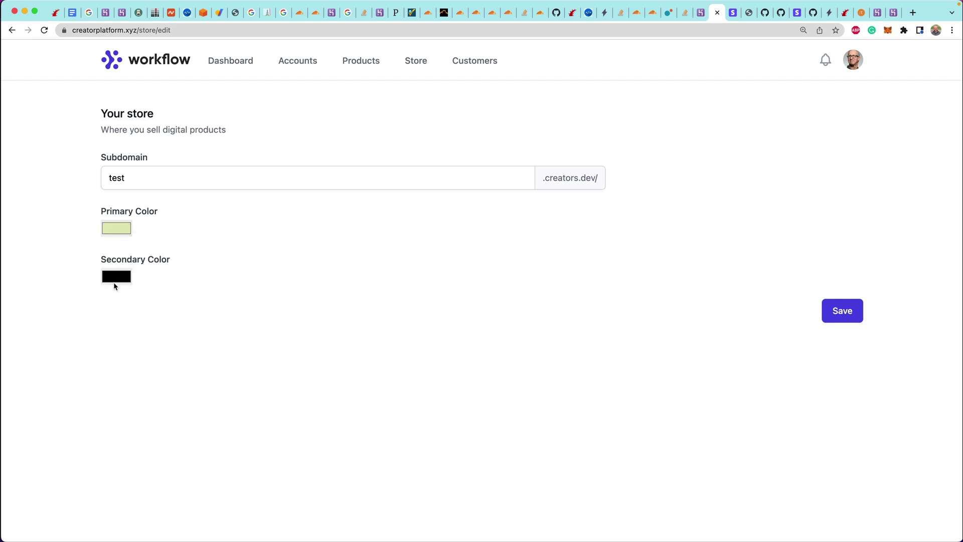
left_click(117, 277)
left_click(116, 229)
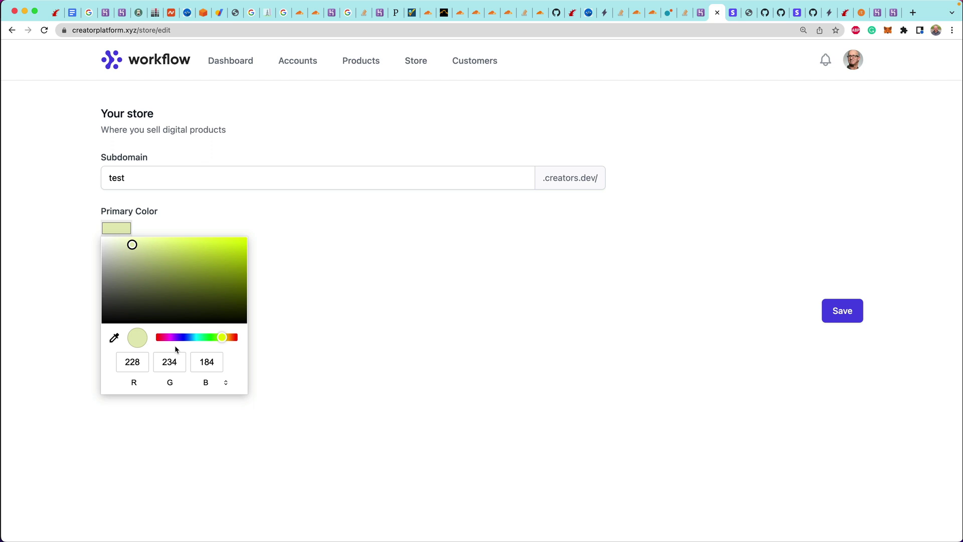
left_click(200, 337)
left_click(319, 254)
Set the secondary colour to bright magenta #f604ca and save the store
left_click(115, 277)
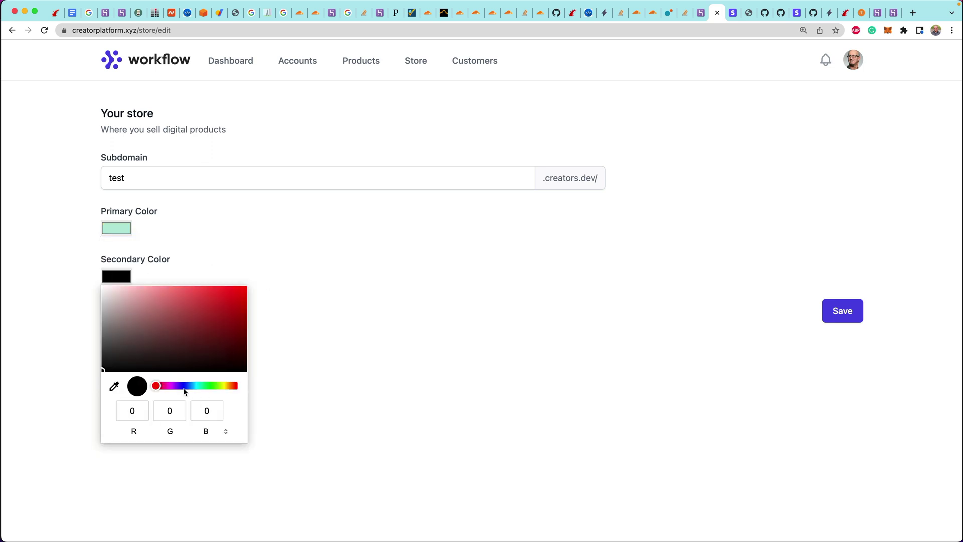
left_click_drag(160, 385, 167, 385)
left_click(242, 290)
left_click(265, 300)
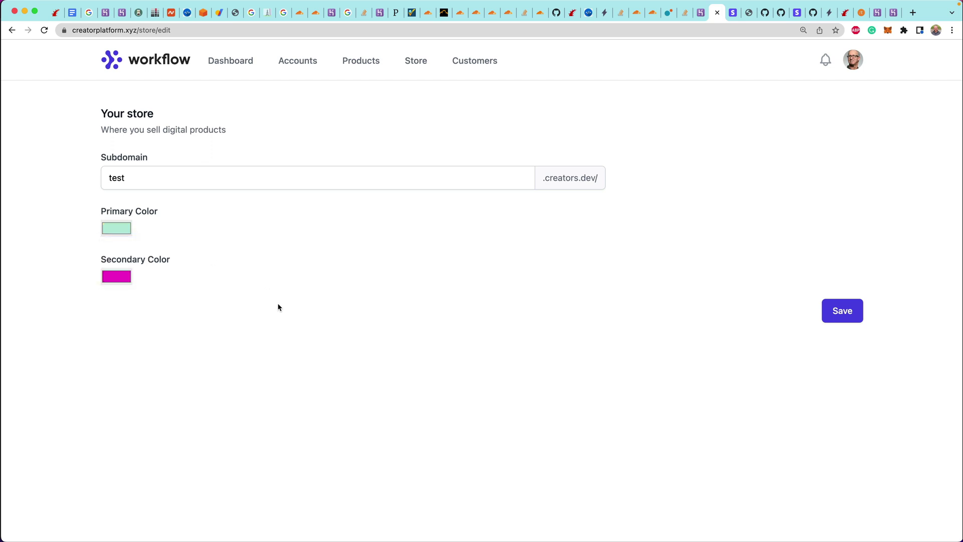
left_click(840, 315)
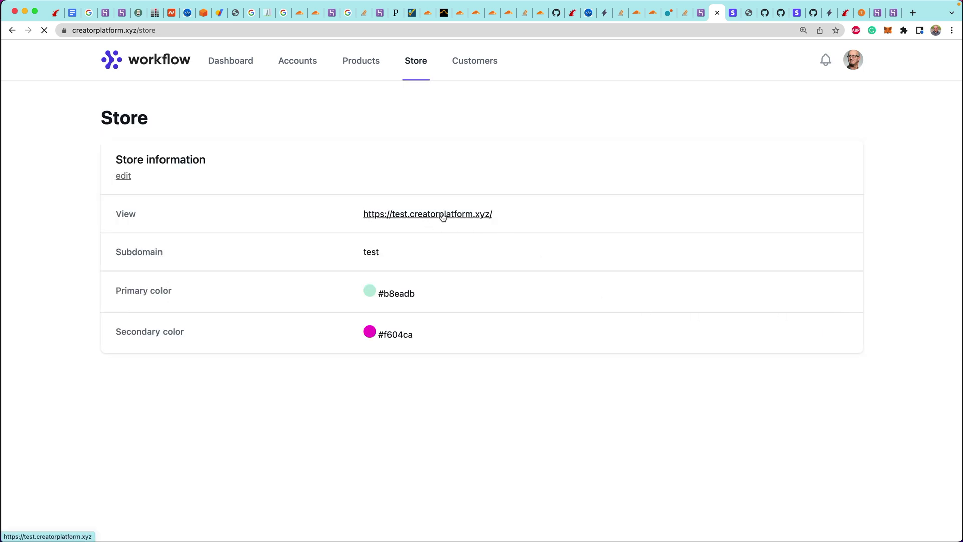
left_click(442, 214)
left_click_drag(174, 29, 63, 33)
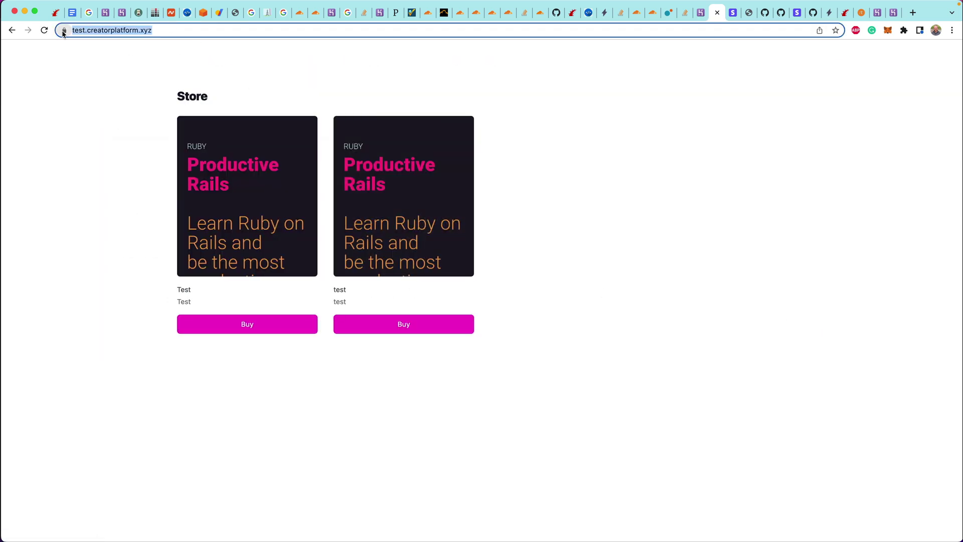
left_click(64, 31)
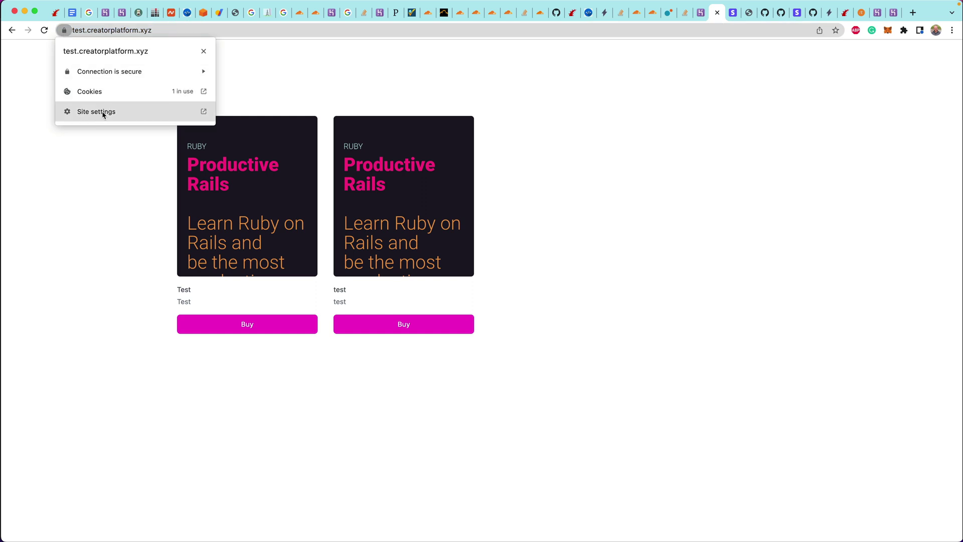
left_click(103, 70)
left_click(105, 135)
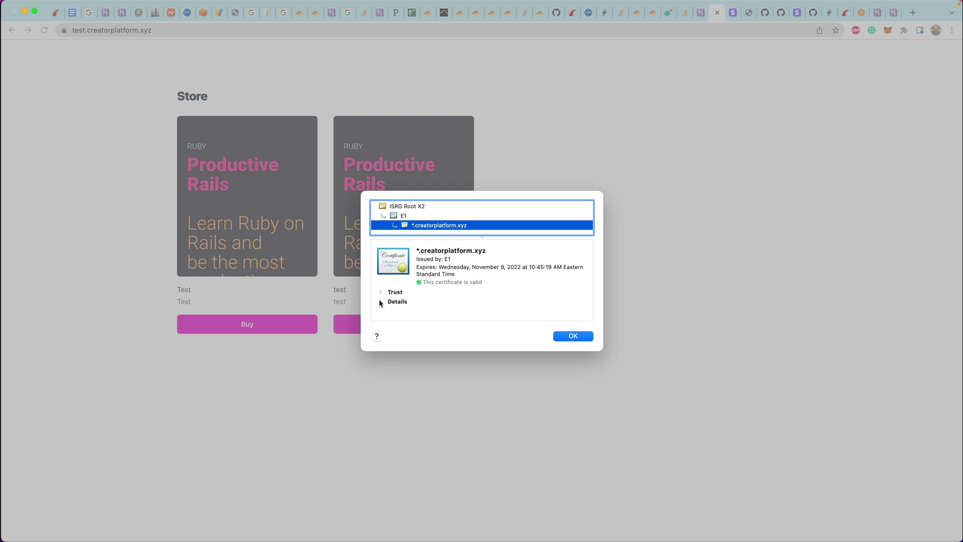
left_click(380, 301)
left_click(397, 259)
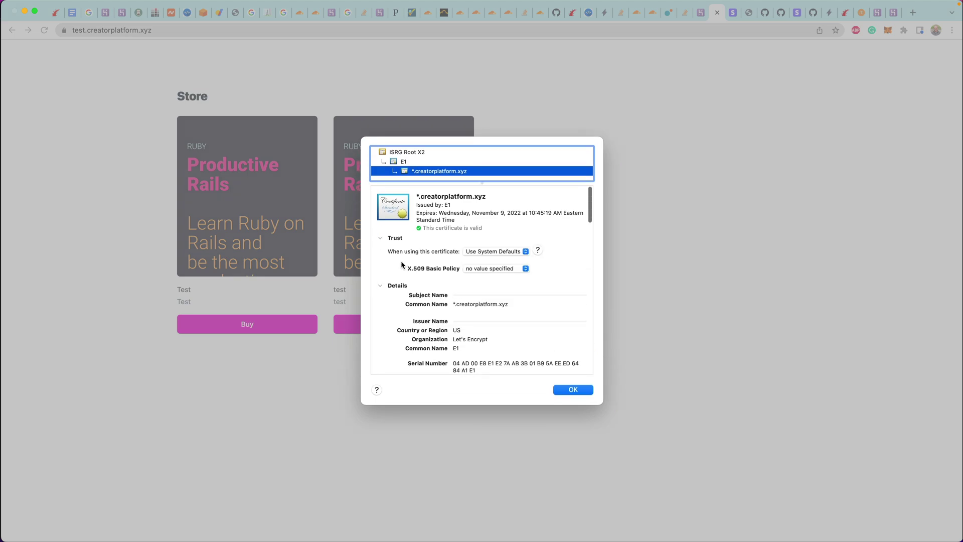
left_click(573, 390)
key("super+Left")
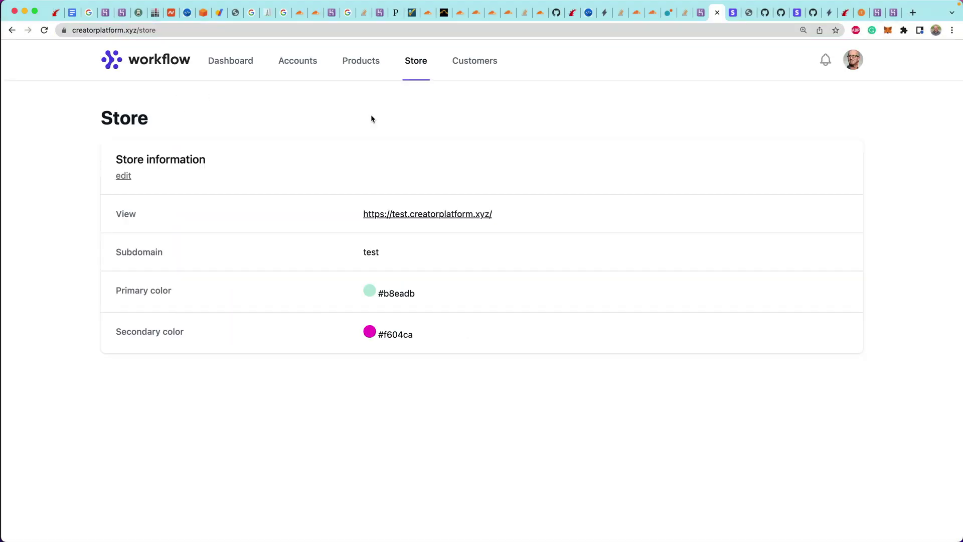